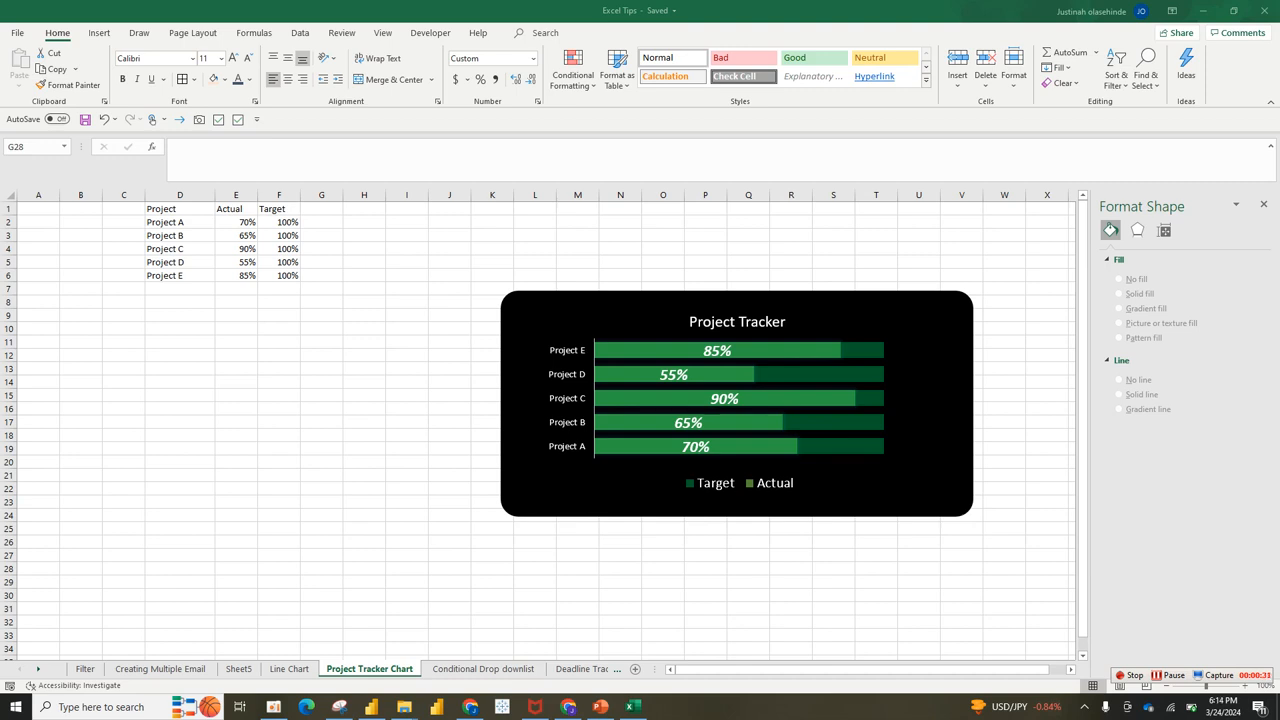
Step: Go to the Filter sheet with the Name/Dept table and the HR, IT, Finance and Sales lists
click(85, 669)
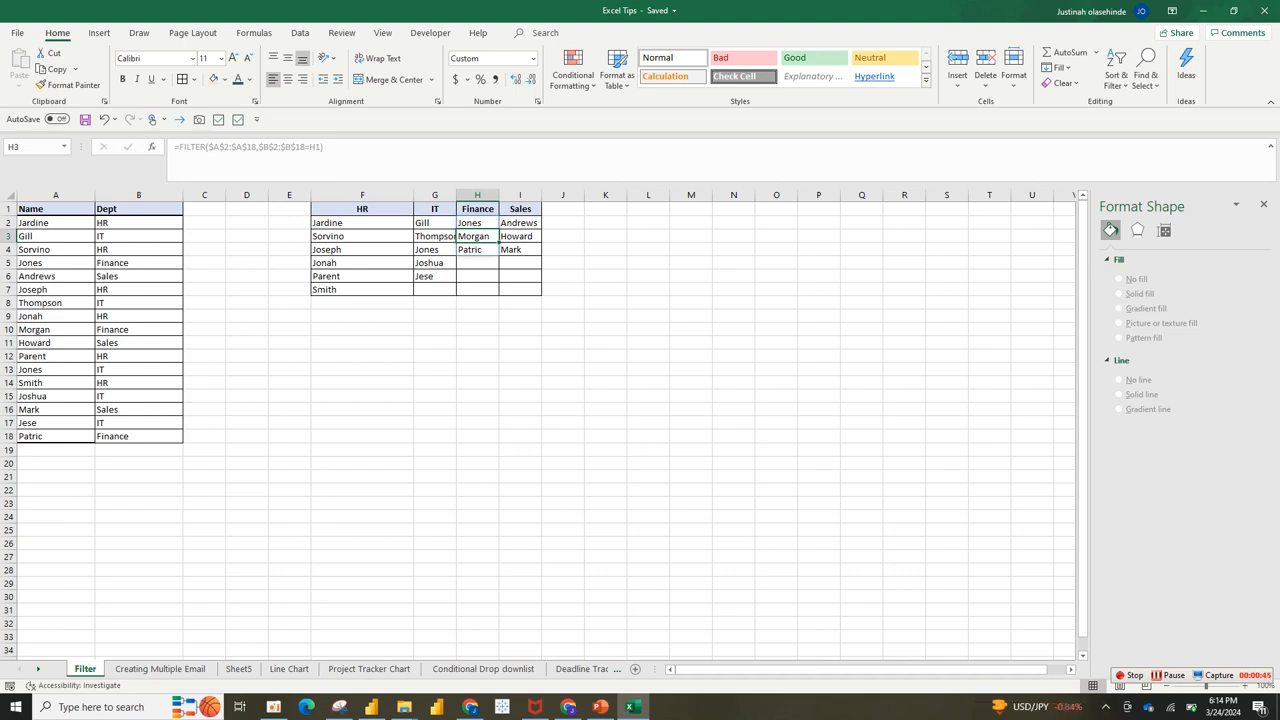
click(160, 669)
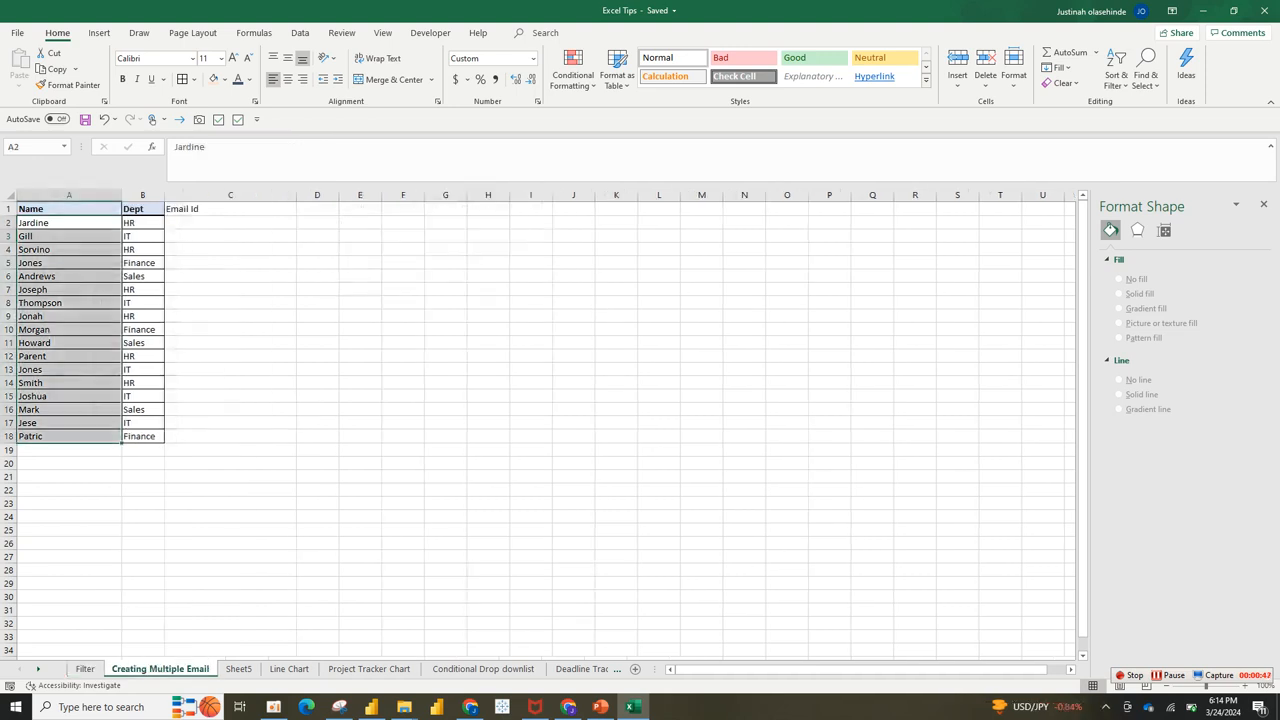
click(289, 669)
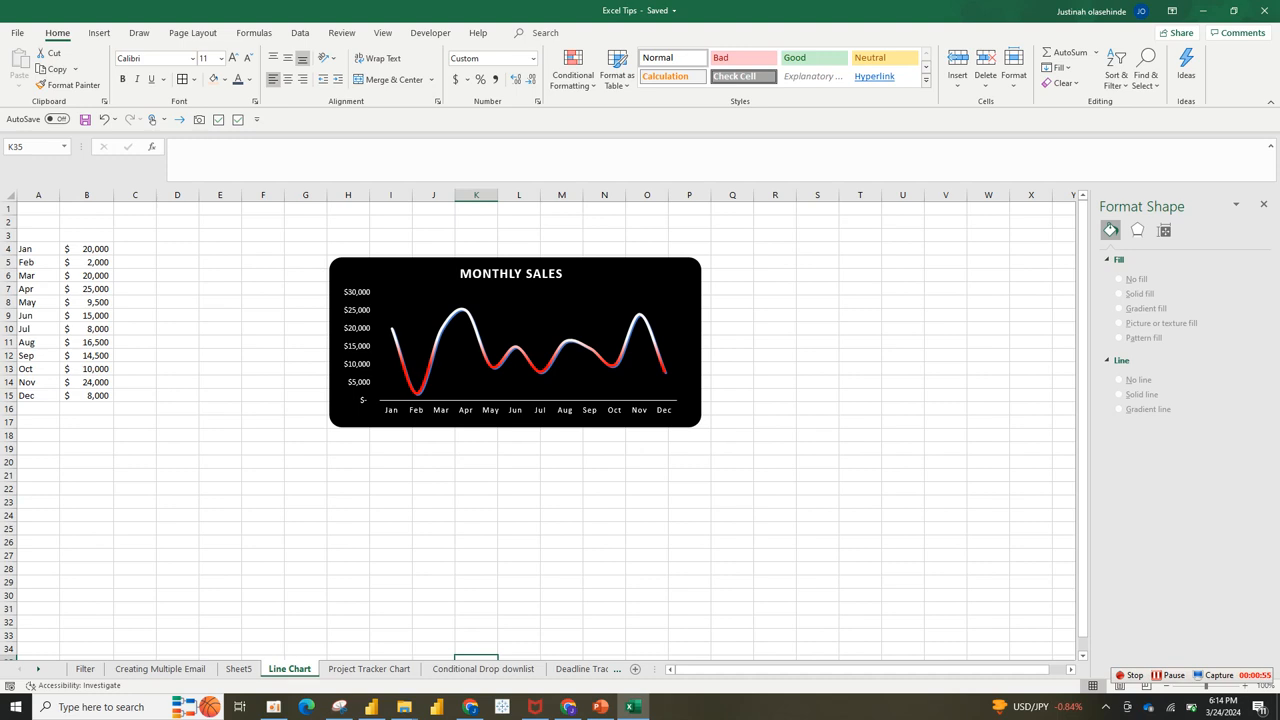
click(85, 669)
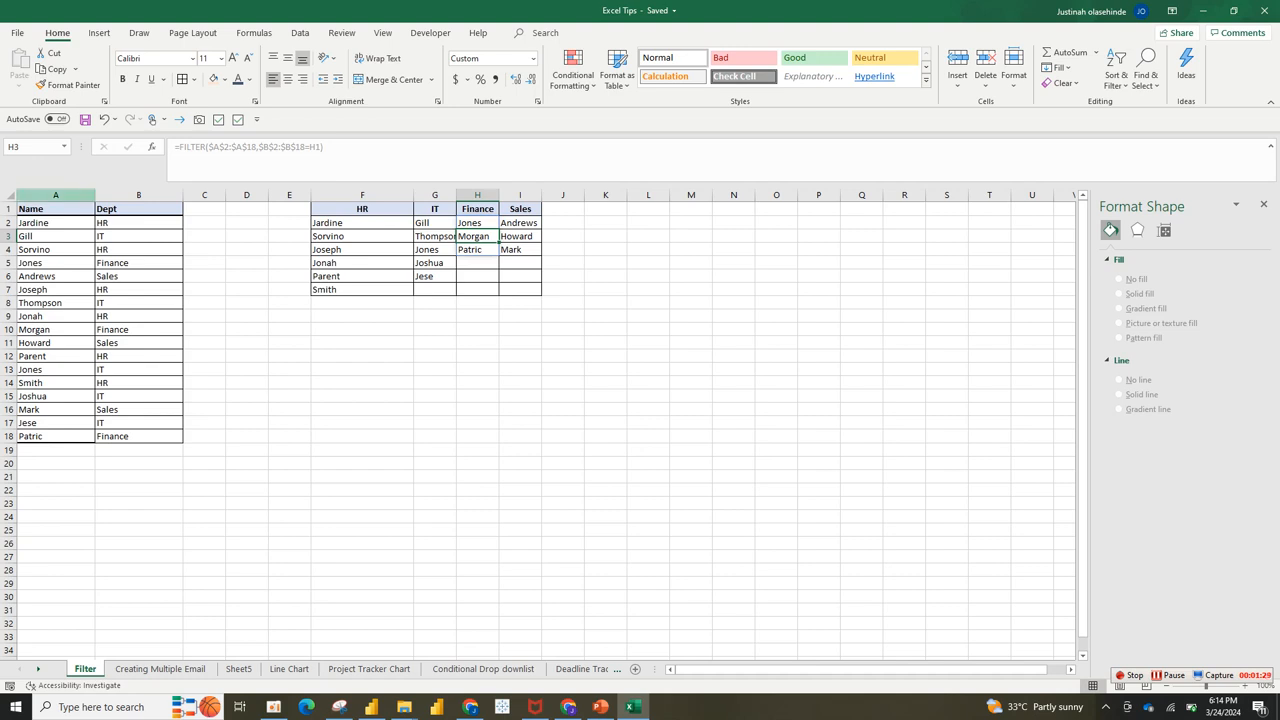
Step: Look over the Name/Dept data, then start and abandon a FILTER entry in F14
click(56, 195)
drag(56, 223, 139, 436)
click(290, 396)
click(318, 384)
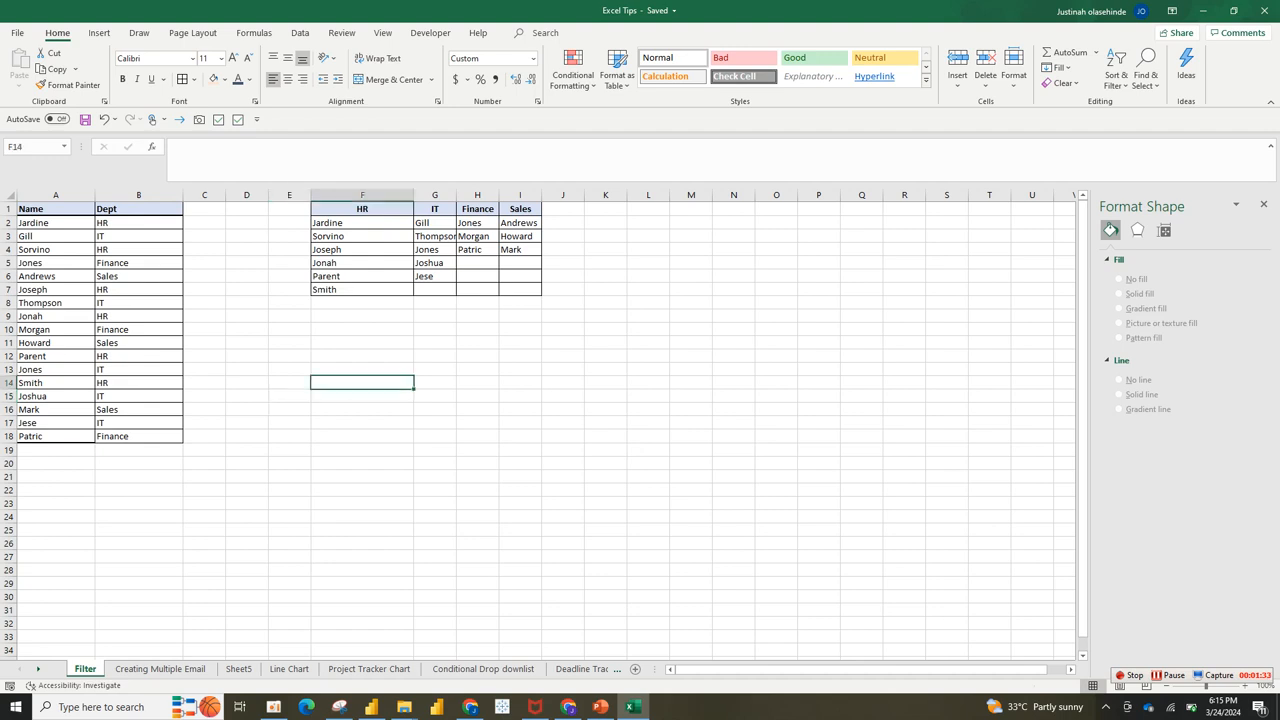
text(=f)
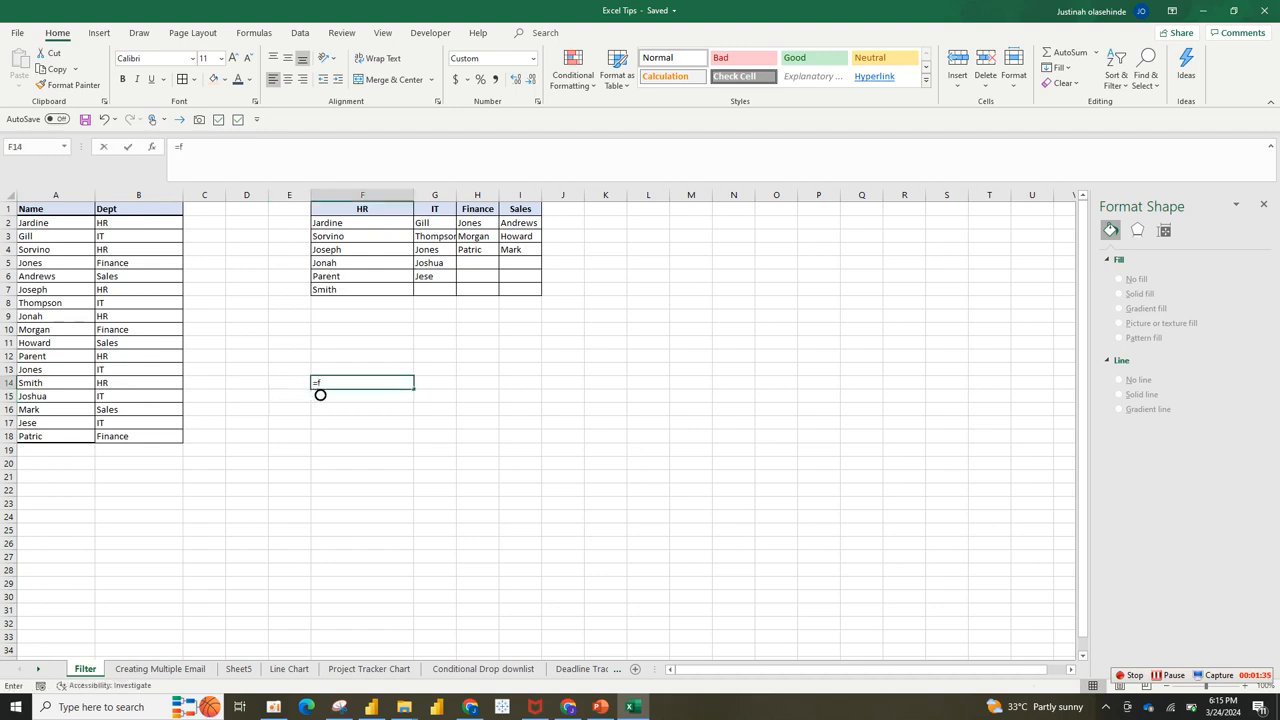
text(il)
key(BackSpace)
key(BackSpace)
key(BackSpace)
key(BackSpace)
click(520, 316)
Step: Start and abandon a second FILTER entry in cell L4
click(648, 209)
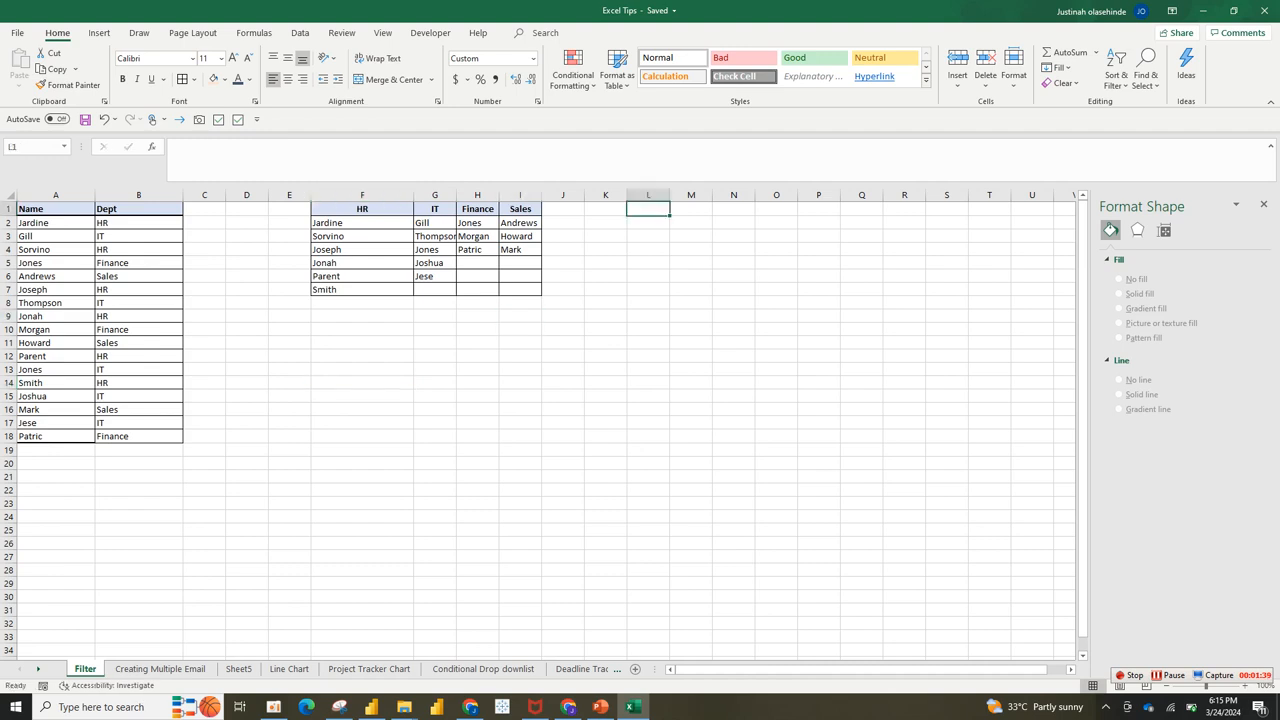
click(648, 249)
text(=fil)
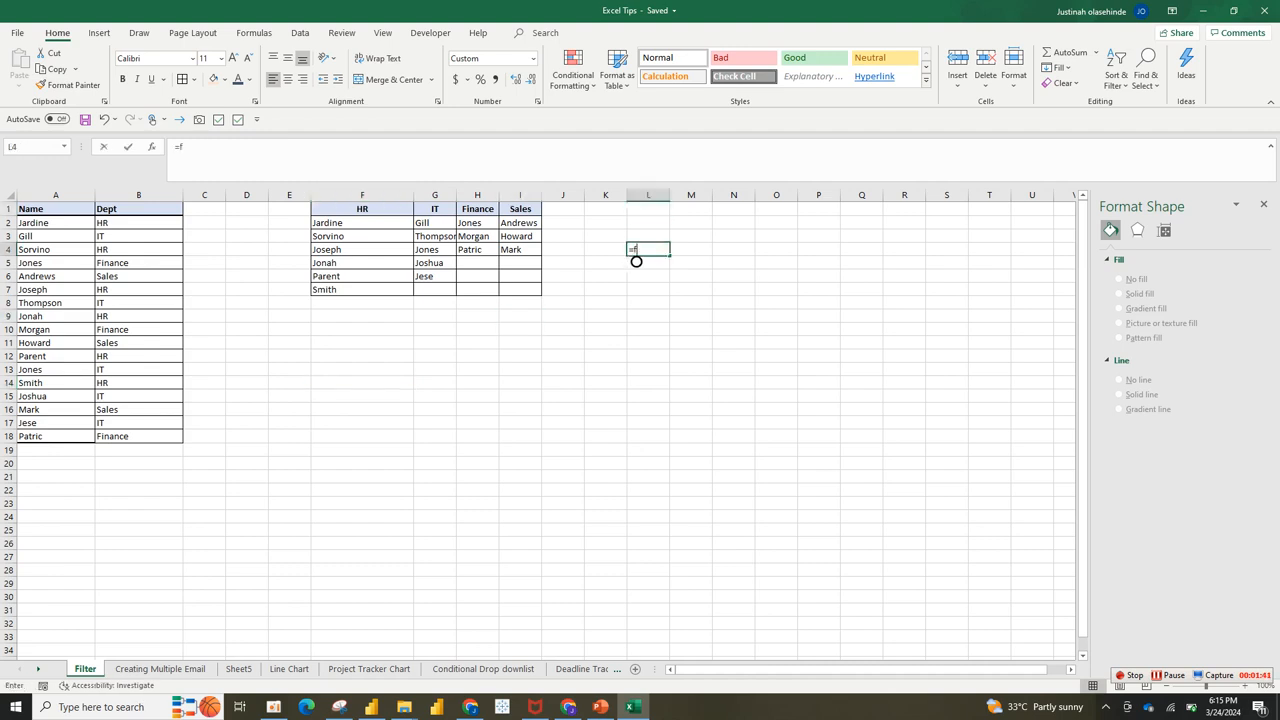
key(BackSpace)
key(BackSpace)
key(BackSpace)
key(BackSpace)
click(606, 356)
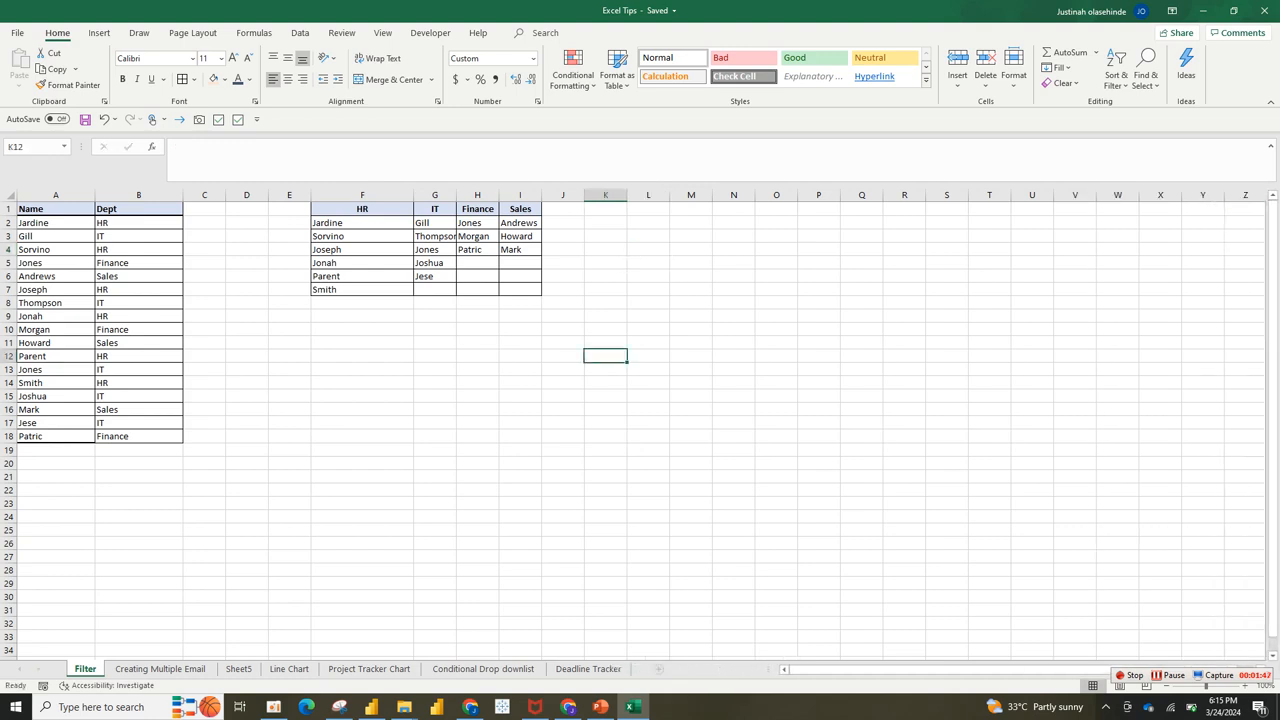
click(563, 223)
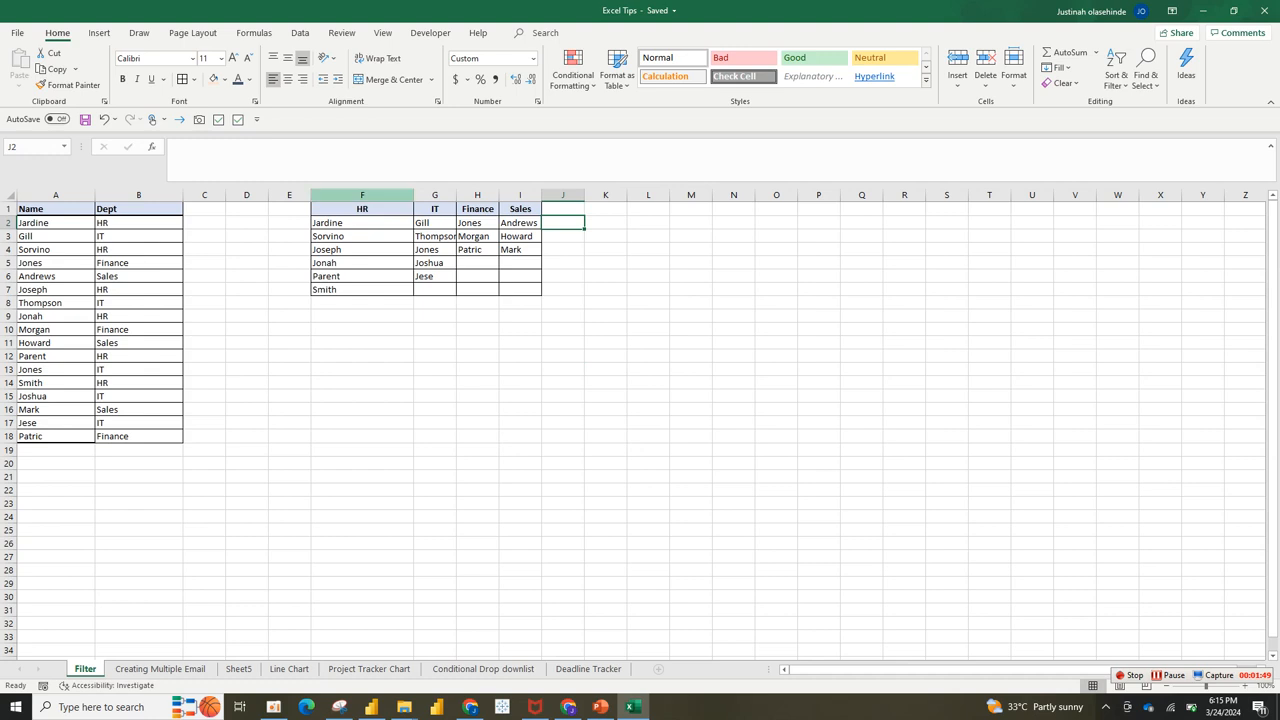
Step: Clear the HR, IT, Finance and Sales name lists from columns F to J
click(139, 209)
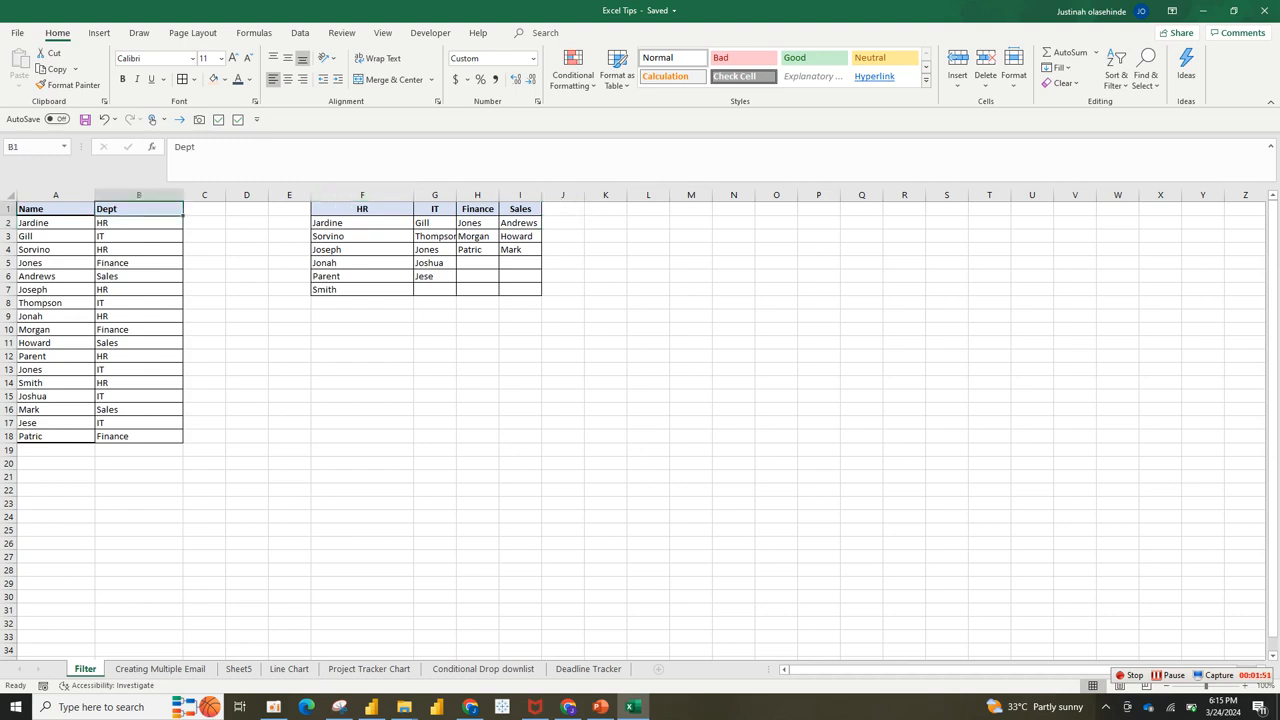
click(56, 195)
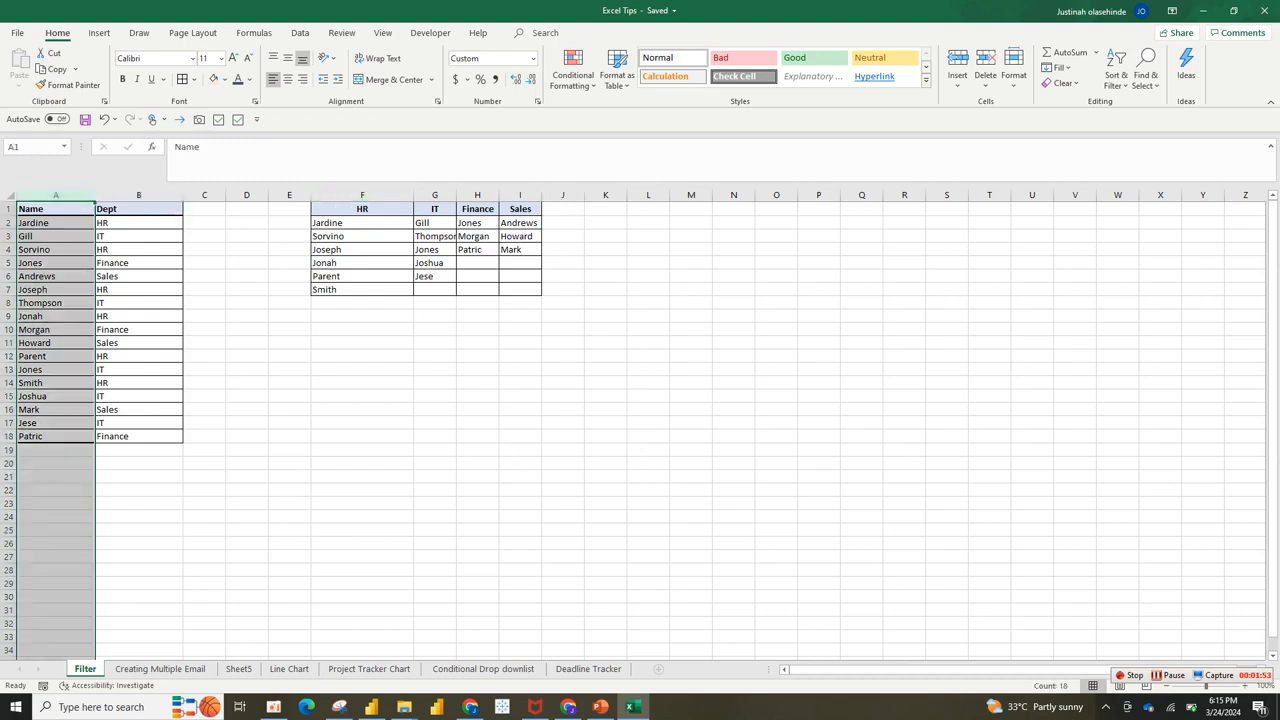
drag(55, 222, 139, 409)
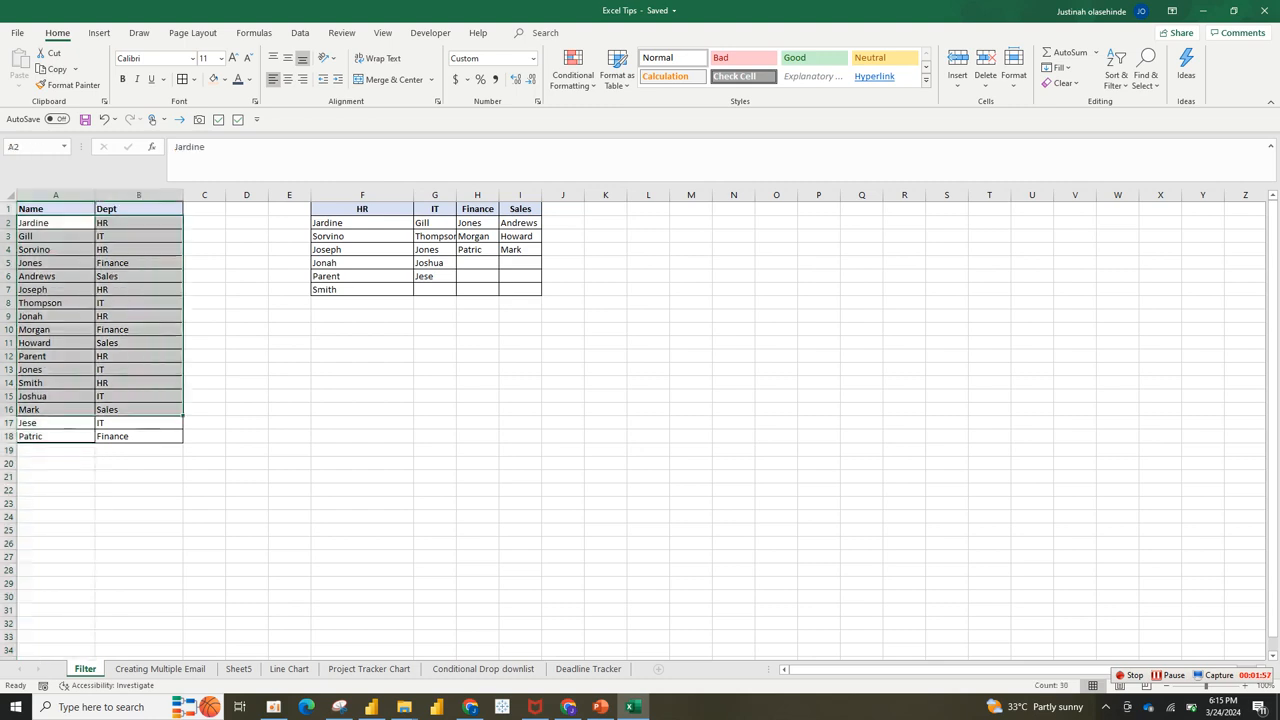
drag(139, 223, 139, 436)
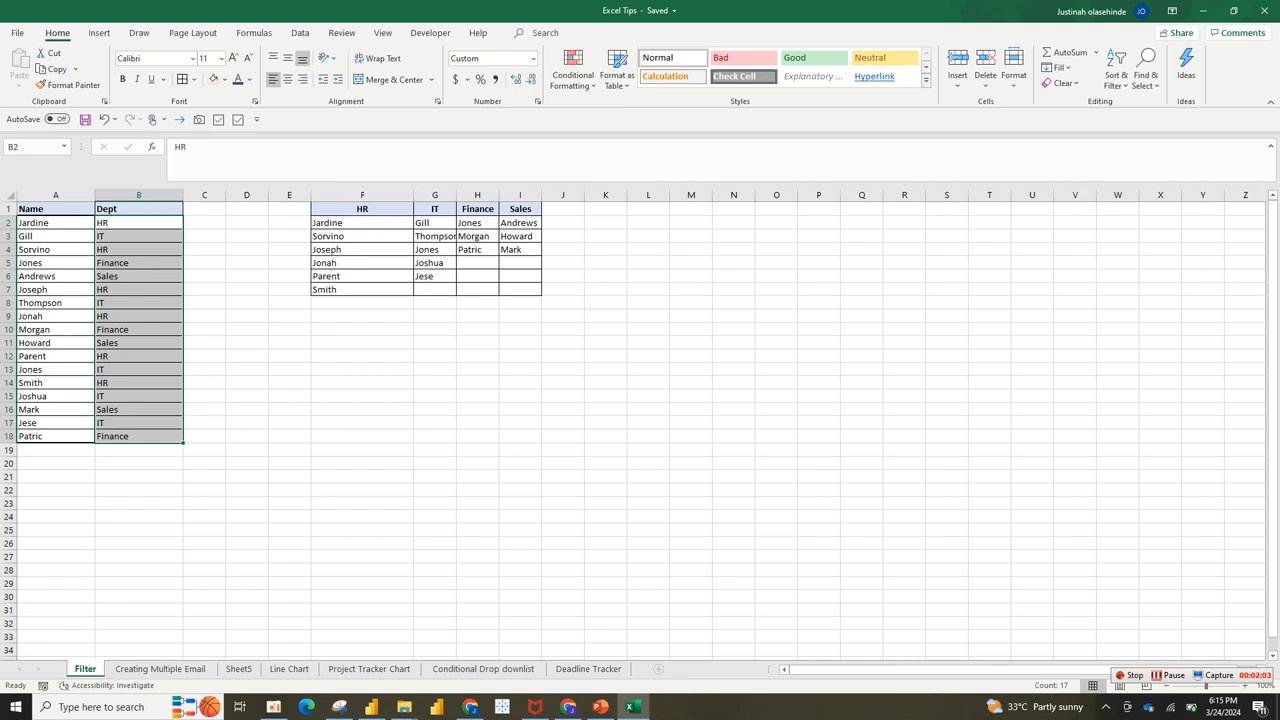
drag(362, 209, 525, 290)
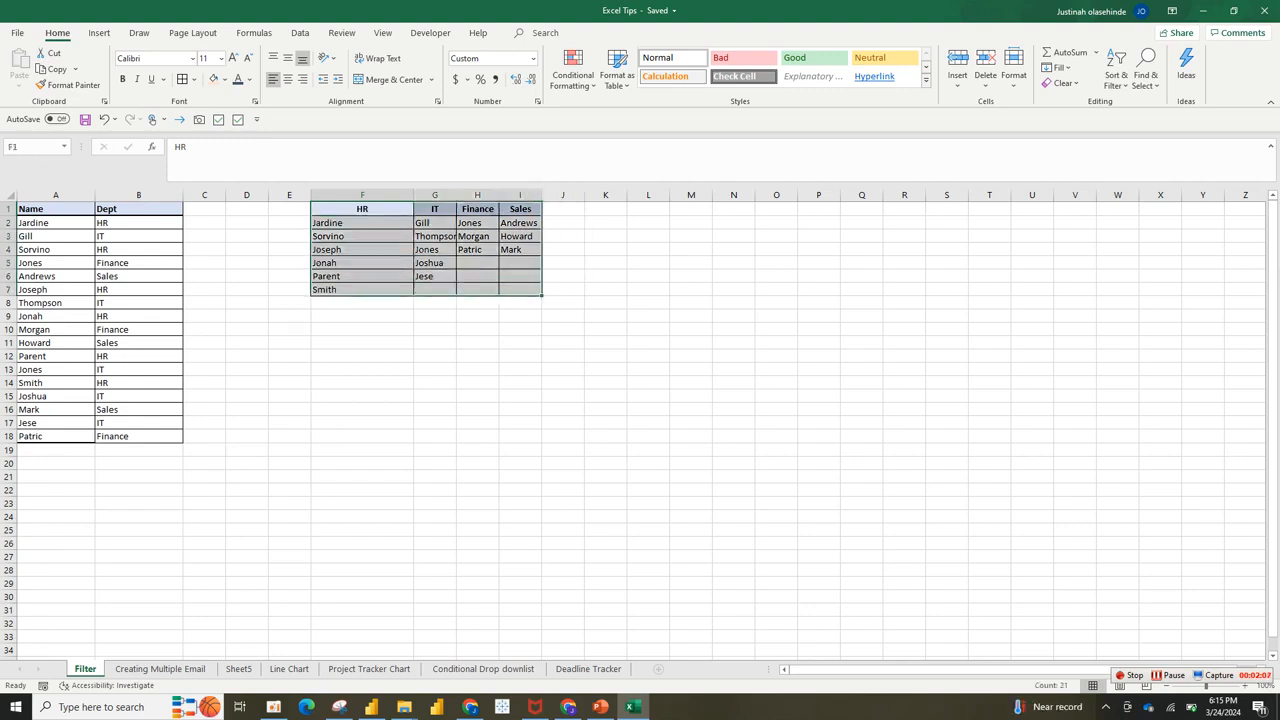
drag(362, 194, 520, 194)
key(Delete)
Step: Copy the 17 Dept values from B2:B18 and paste them into M1:M17
click(289, 289)
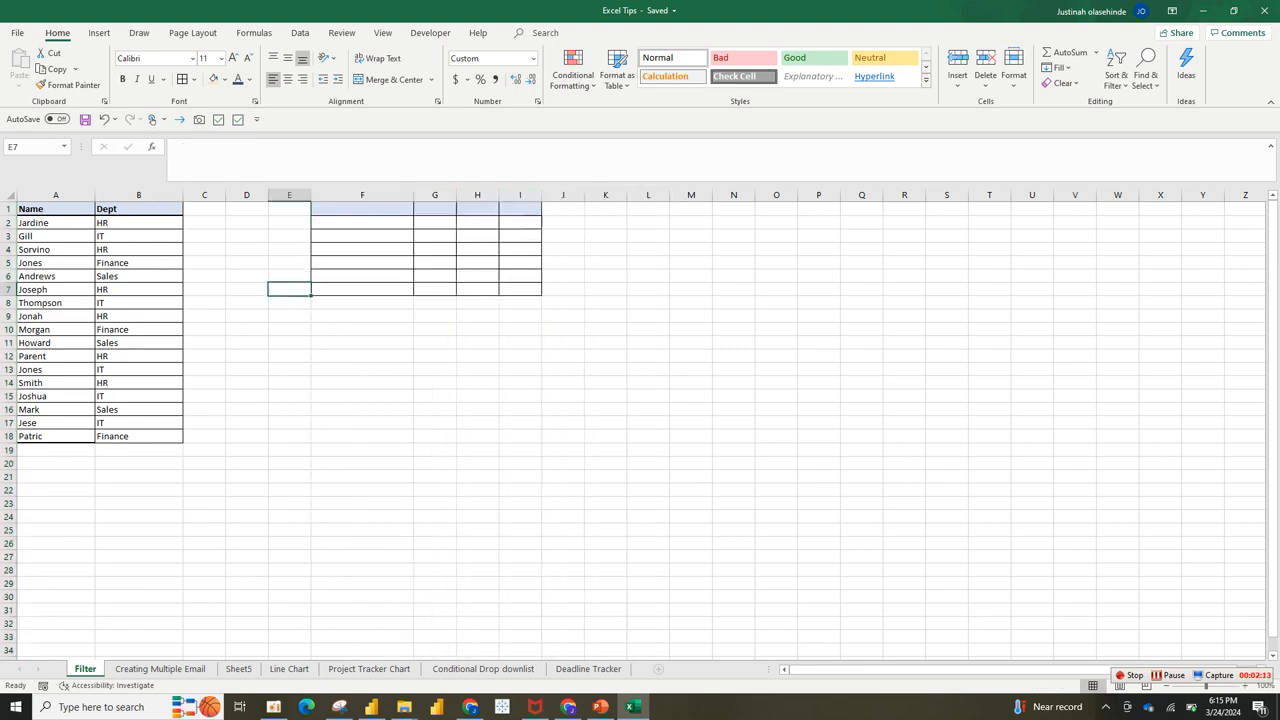
drag(139, 223, 139, 436)
key(ctrl+c)
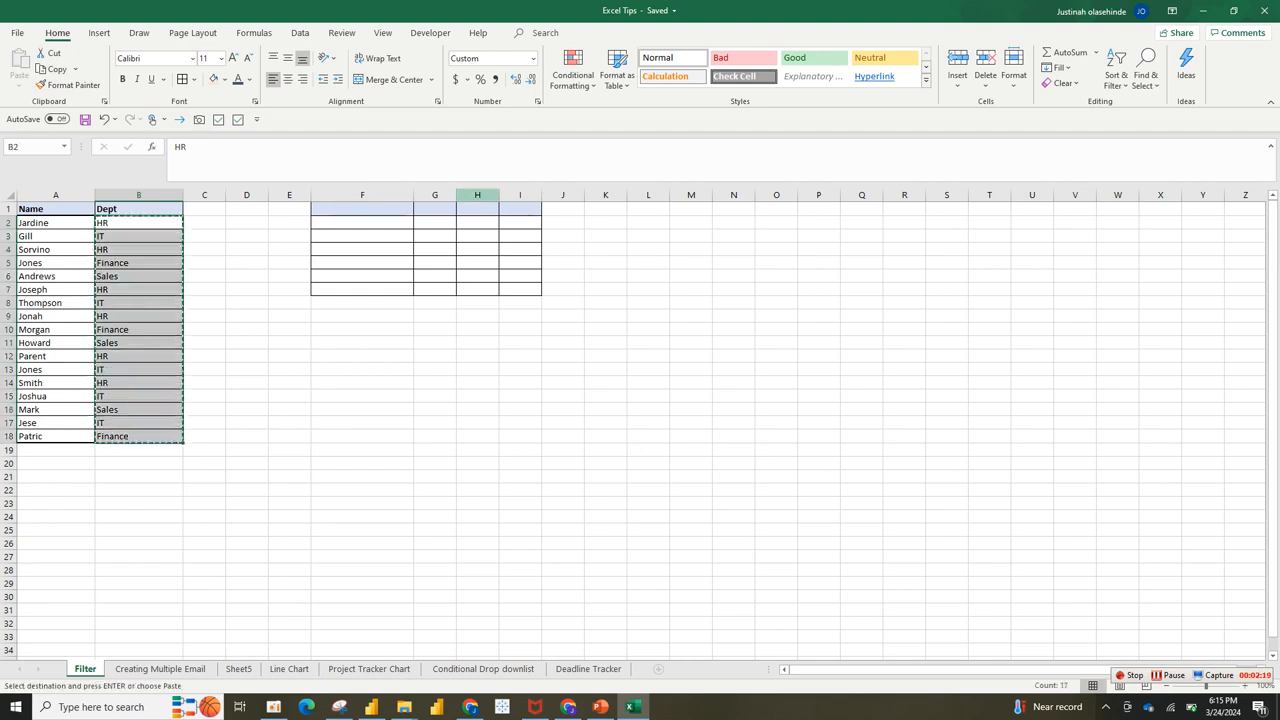
click(687, 207)
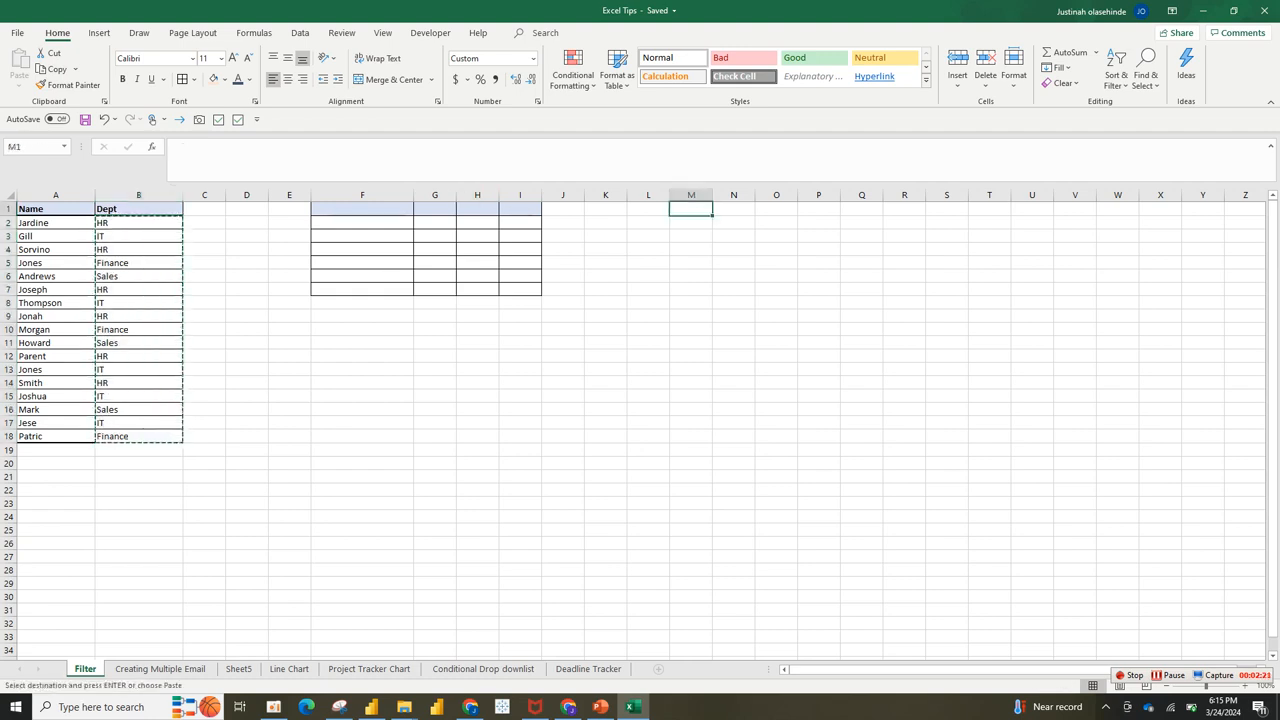
right_click(687, 207)
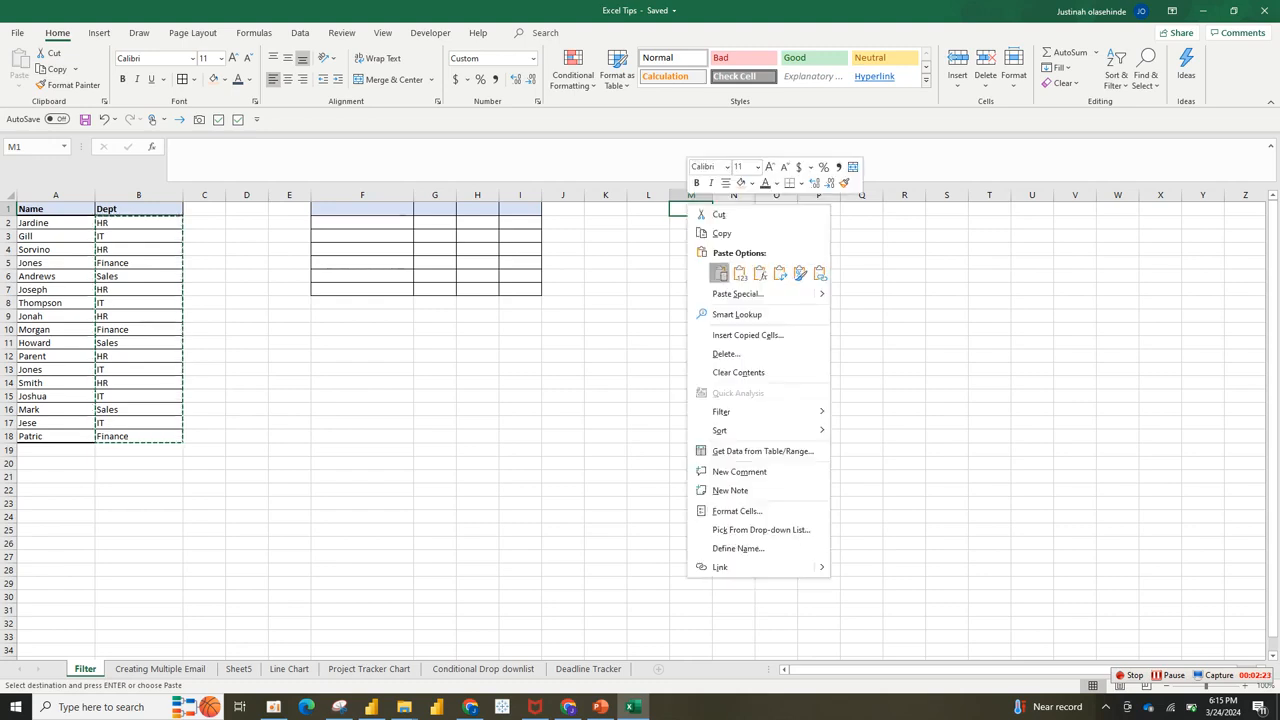
click(720, 273)
click(99, 33)
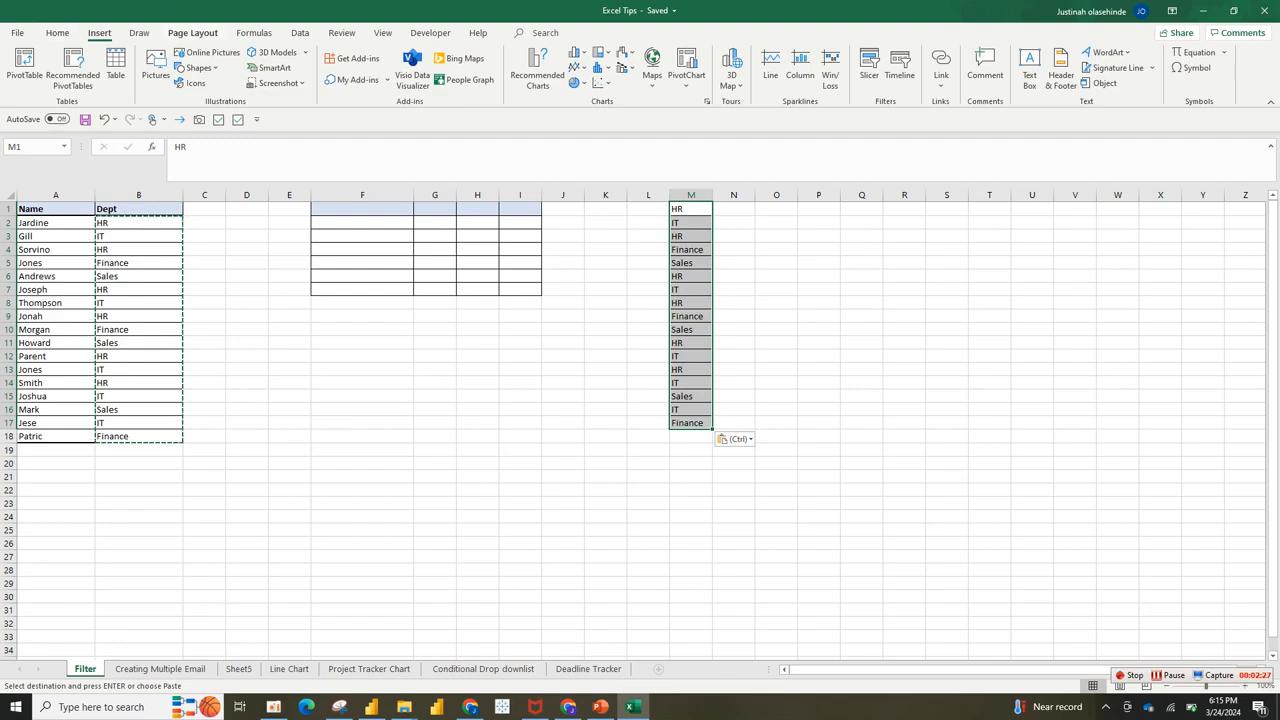
click(300, 33)
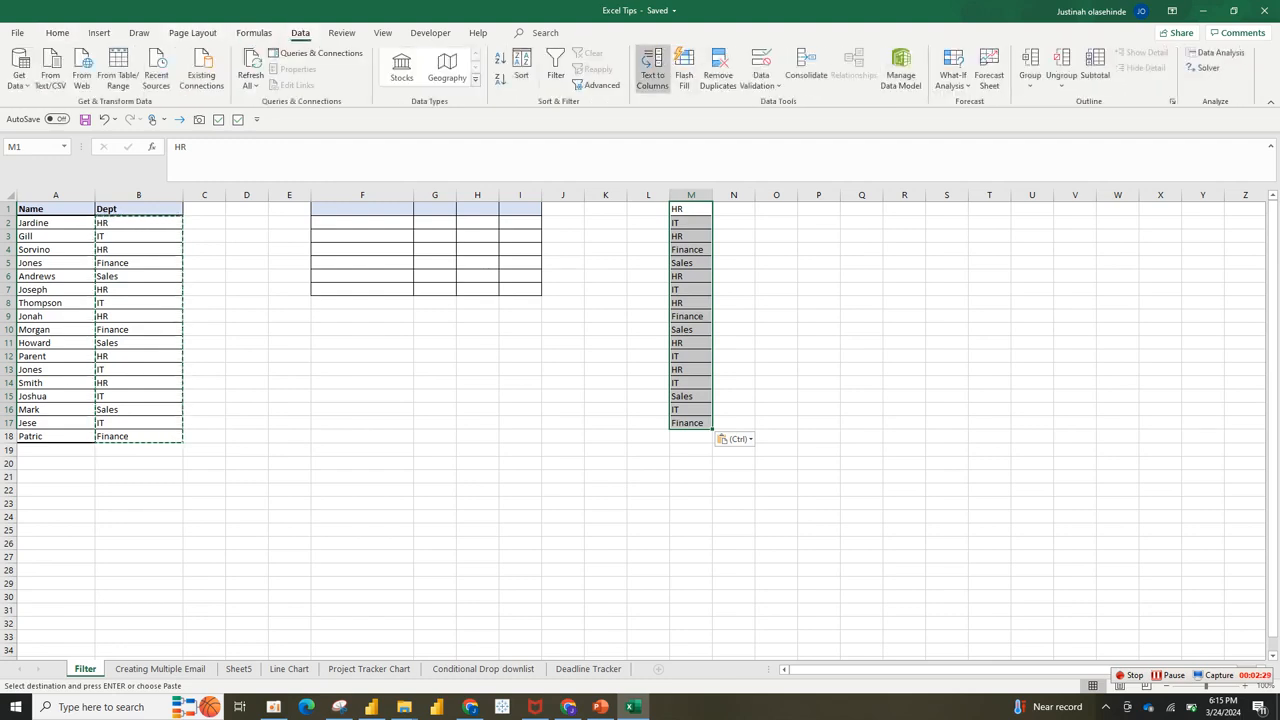
Step: Remove duplicates from column M, leaving five department entries
click(717, 68)
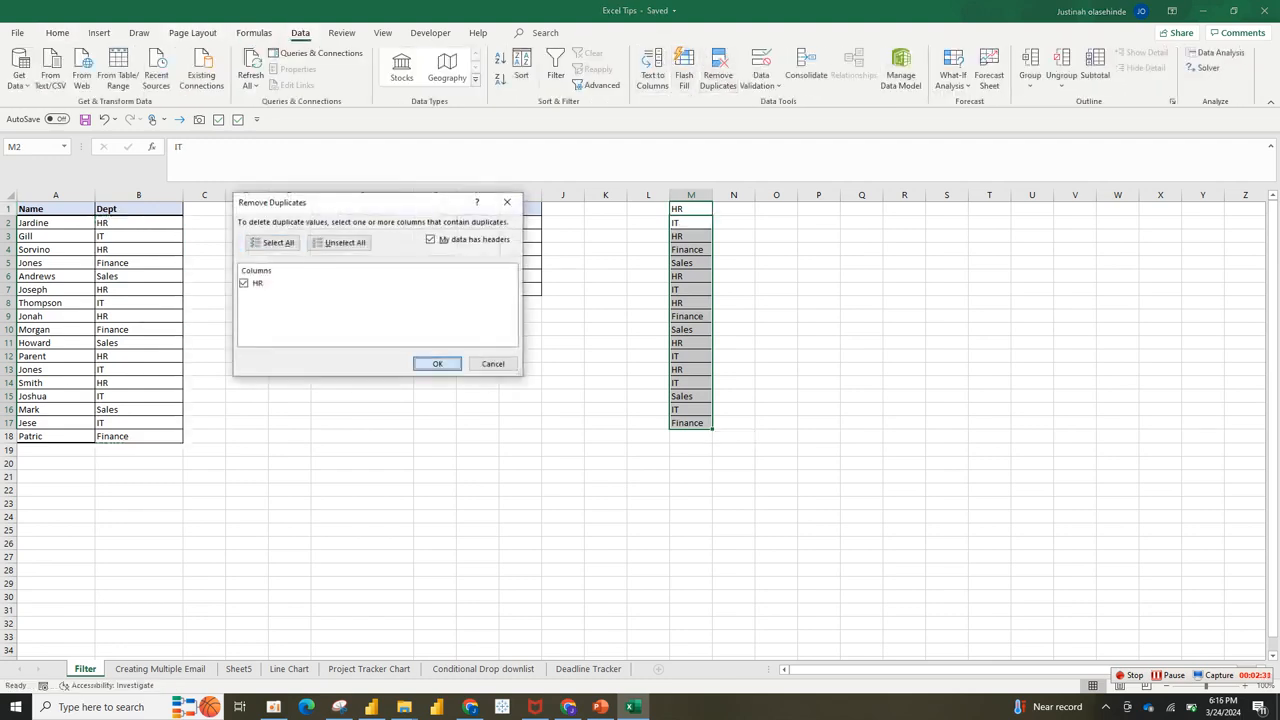
click(437, 363)
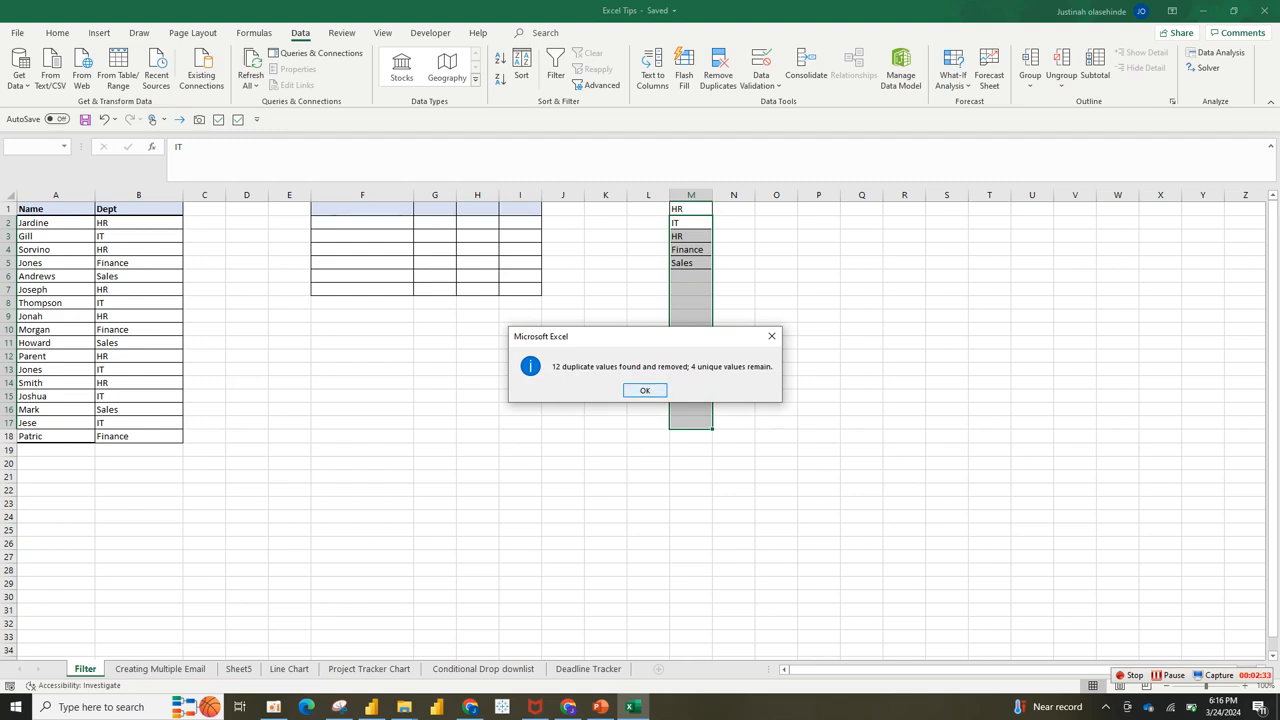
key(Return)
Step: Paste M1:M5 transposed across F1:J1 as HR, IT, HR, Finance, Sales
drag(690, 208, 690, 262)
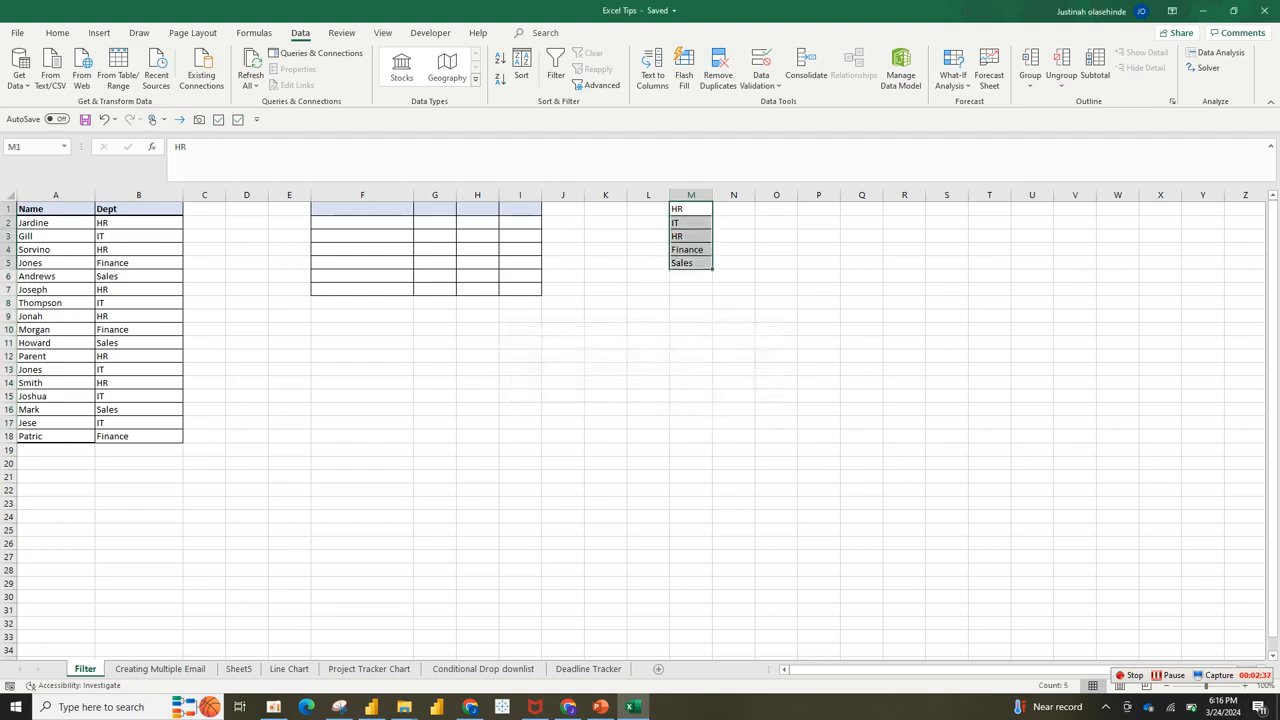
key(ctrl+c)
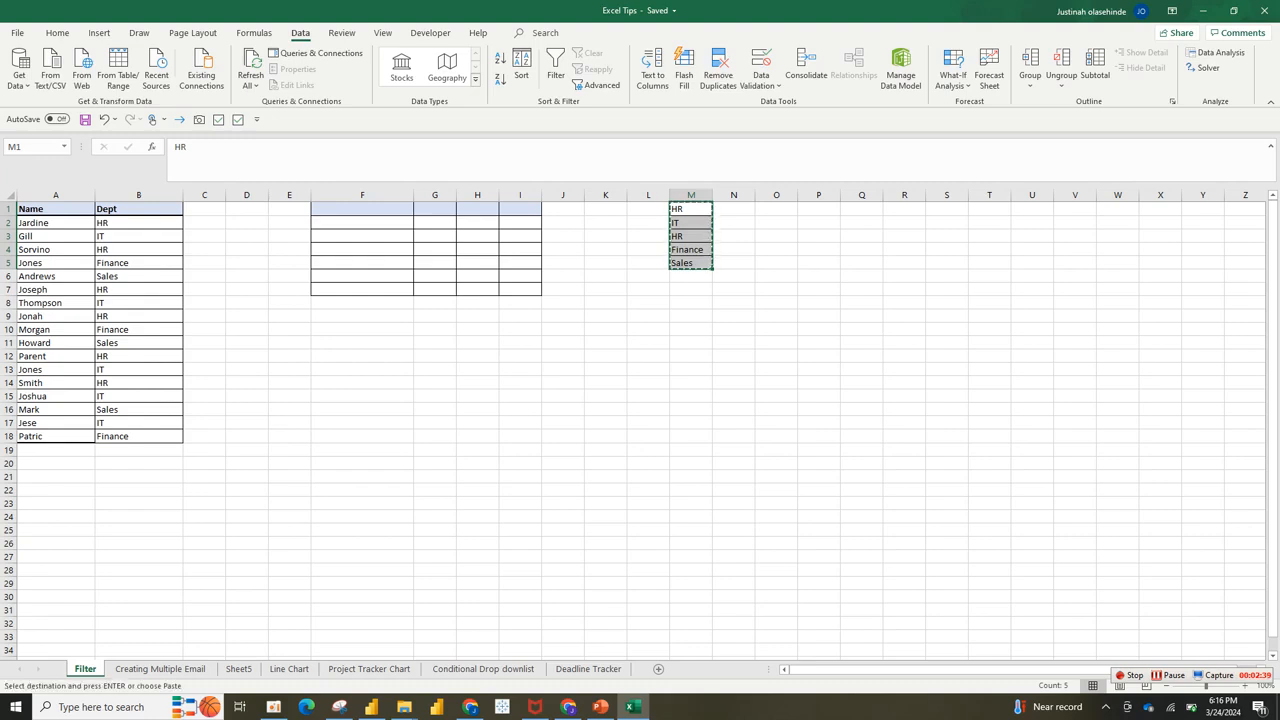
right_click(405, 209)
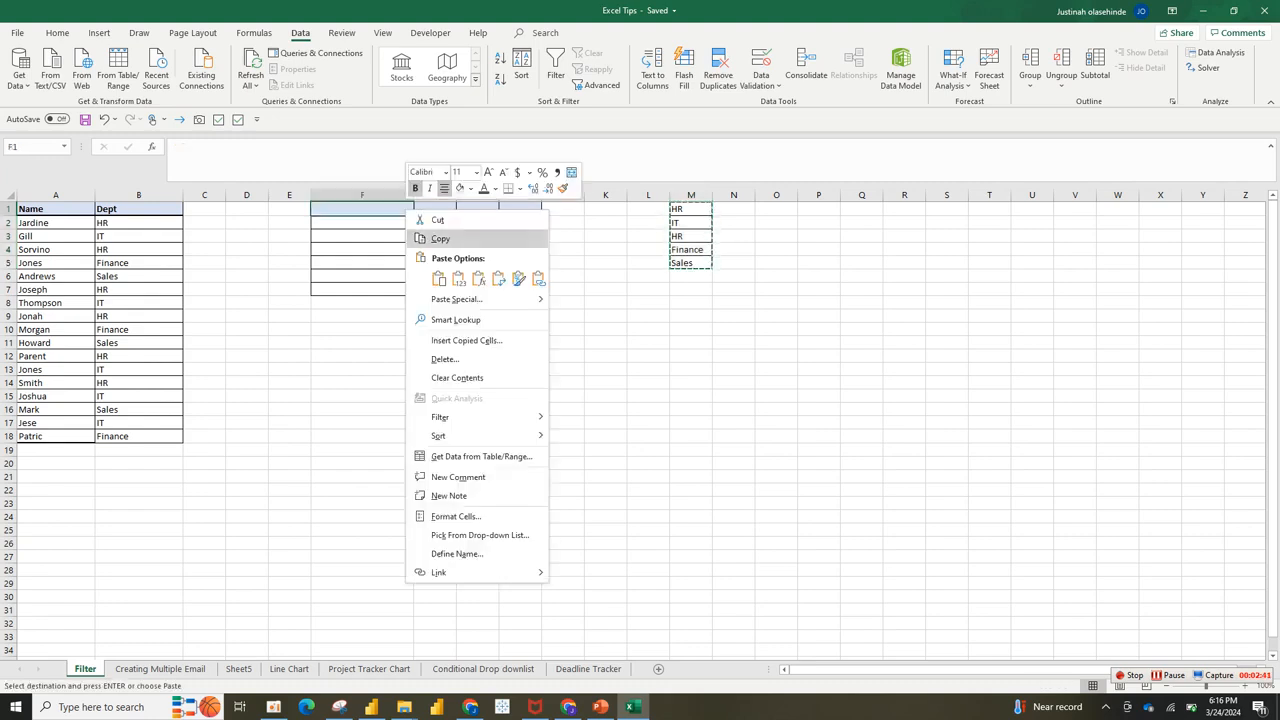
click(456, 299)
click(483, 356)
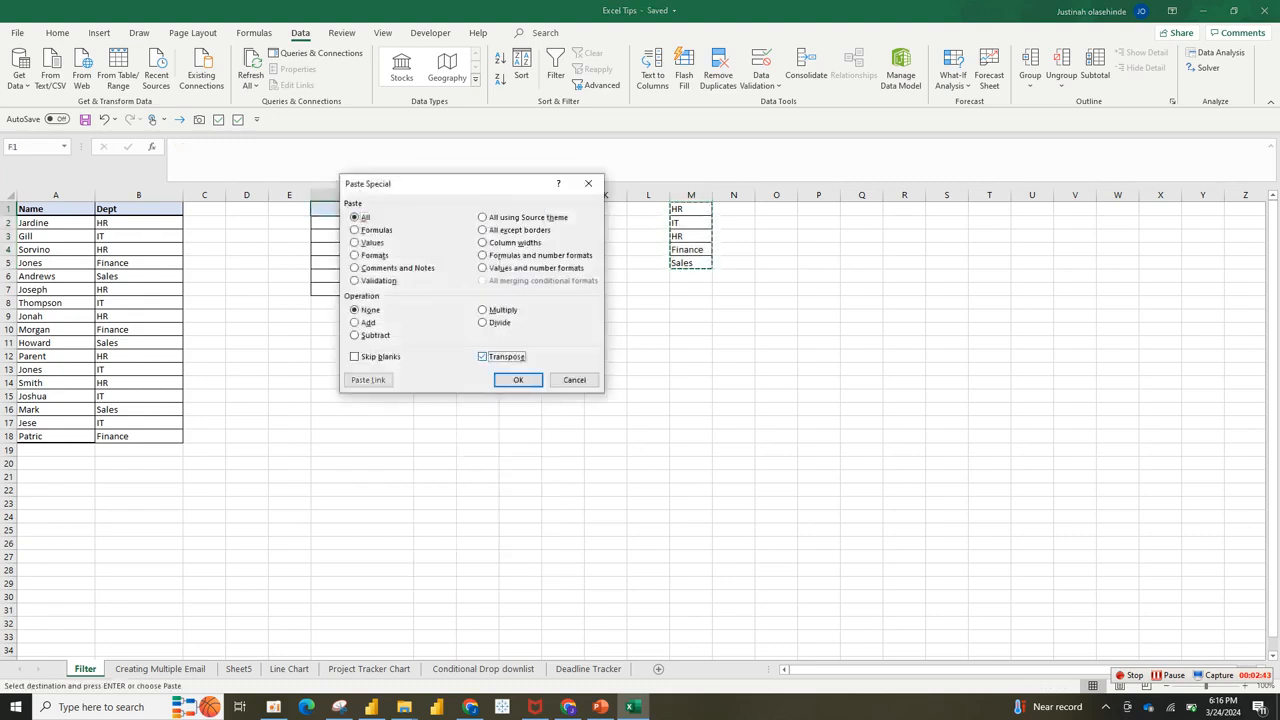
click(518, 379)
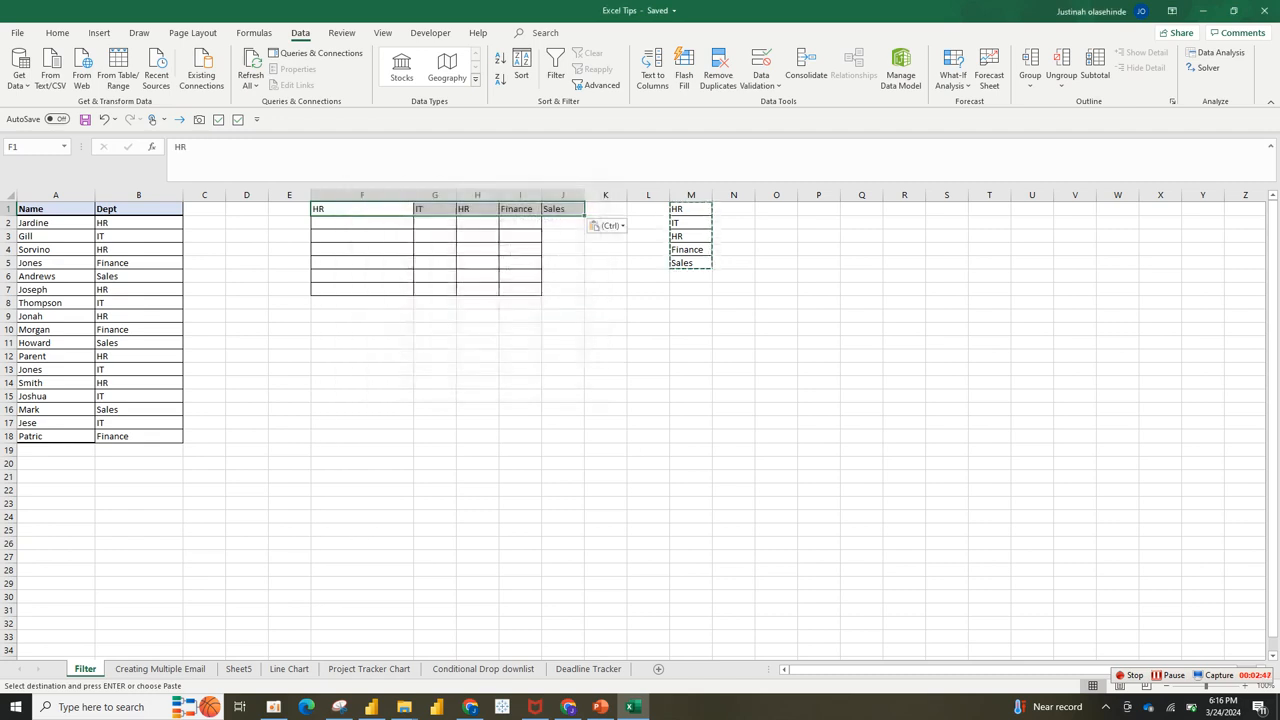
Step: Delete column H containing the duplicate HR heading
click(480, 195)
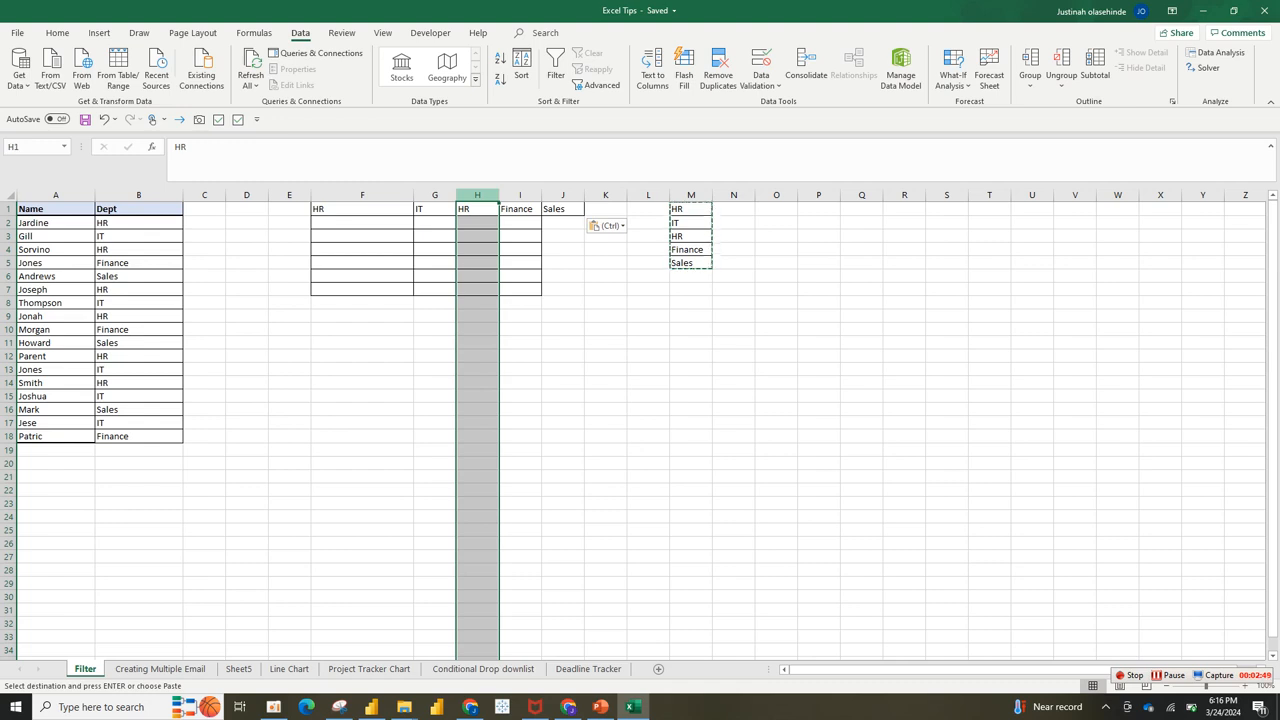
right_click(480, 195)
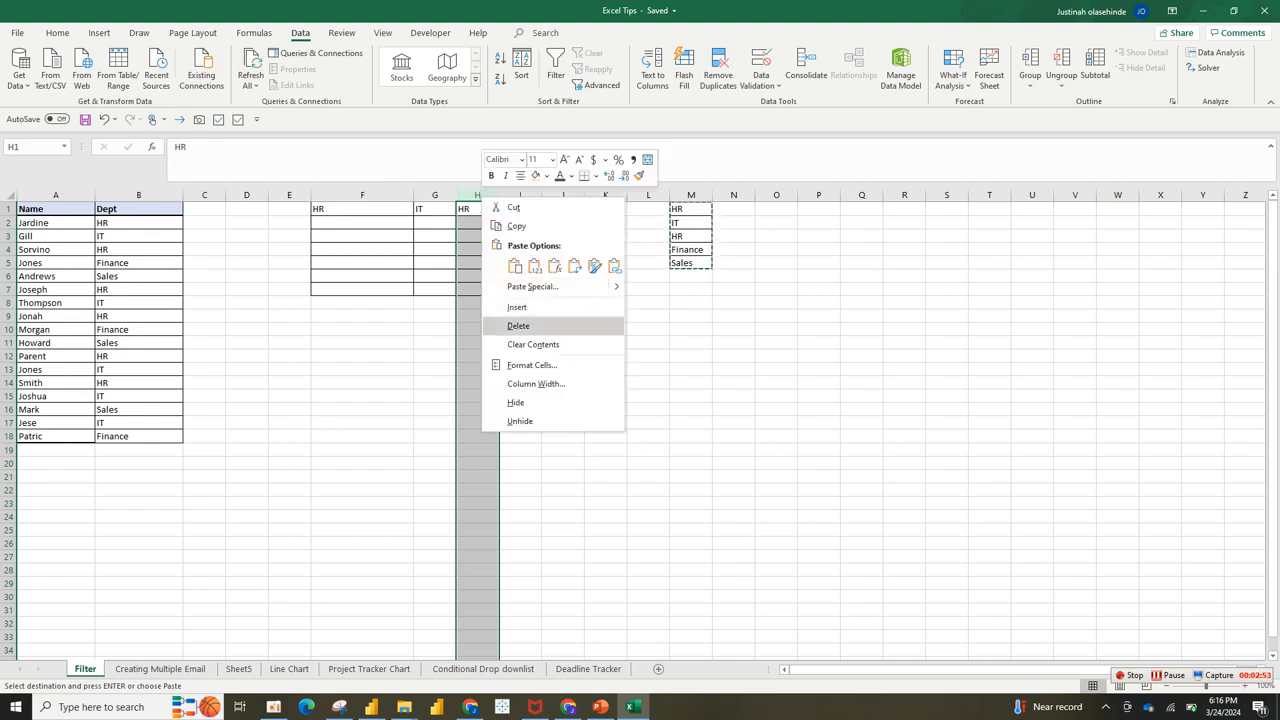
click(518, 326)
click(478, 316)
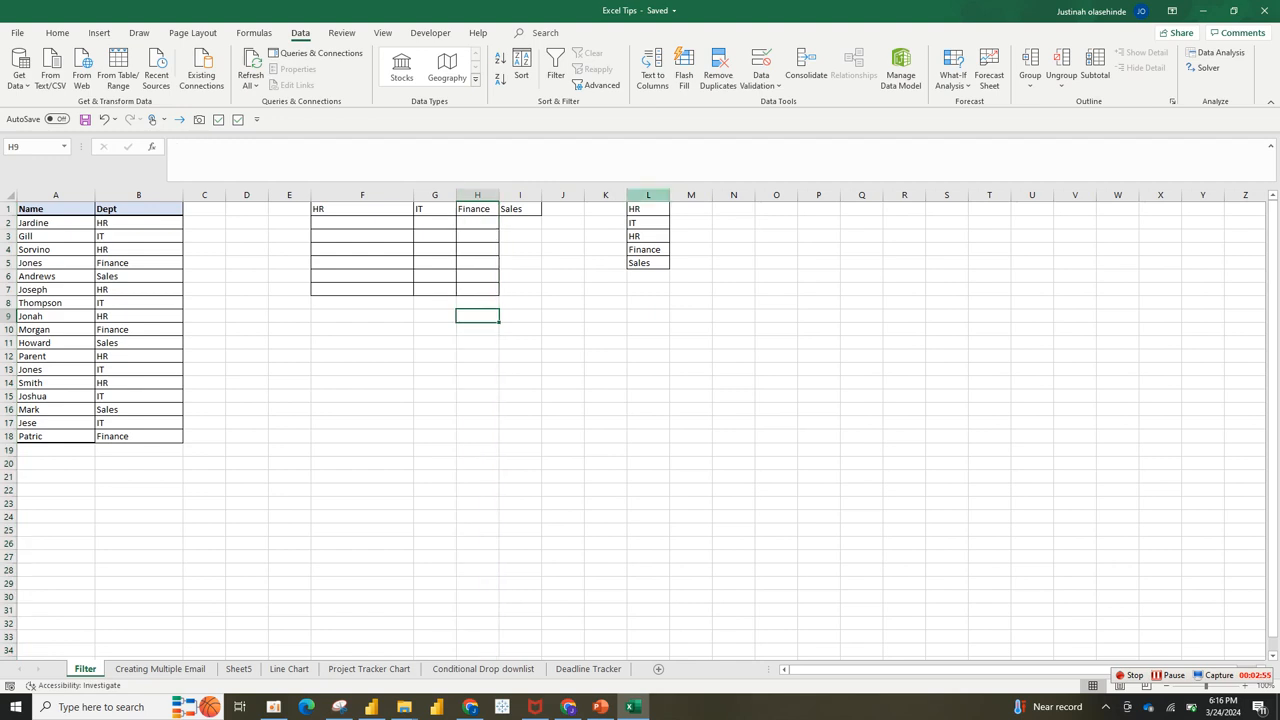
Step: Clear the helper department list in column L and select headings F1:I1
click(648, 195)
key(Delete)
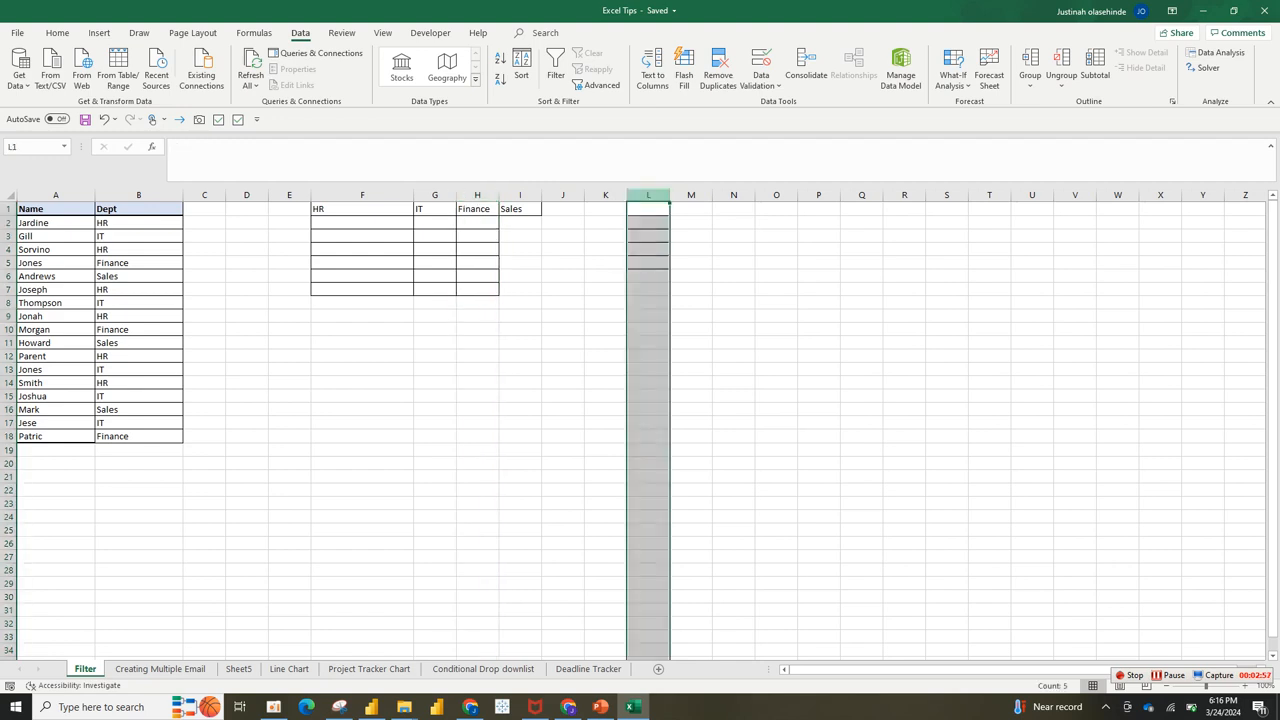
click(362, 249)
drag(380, 209, 520, 209)
click(362, 223)
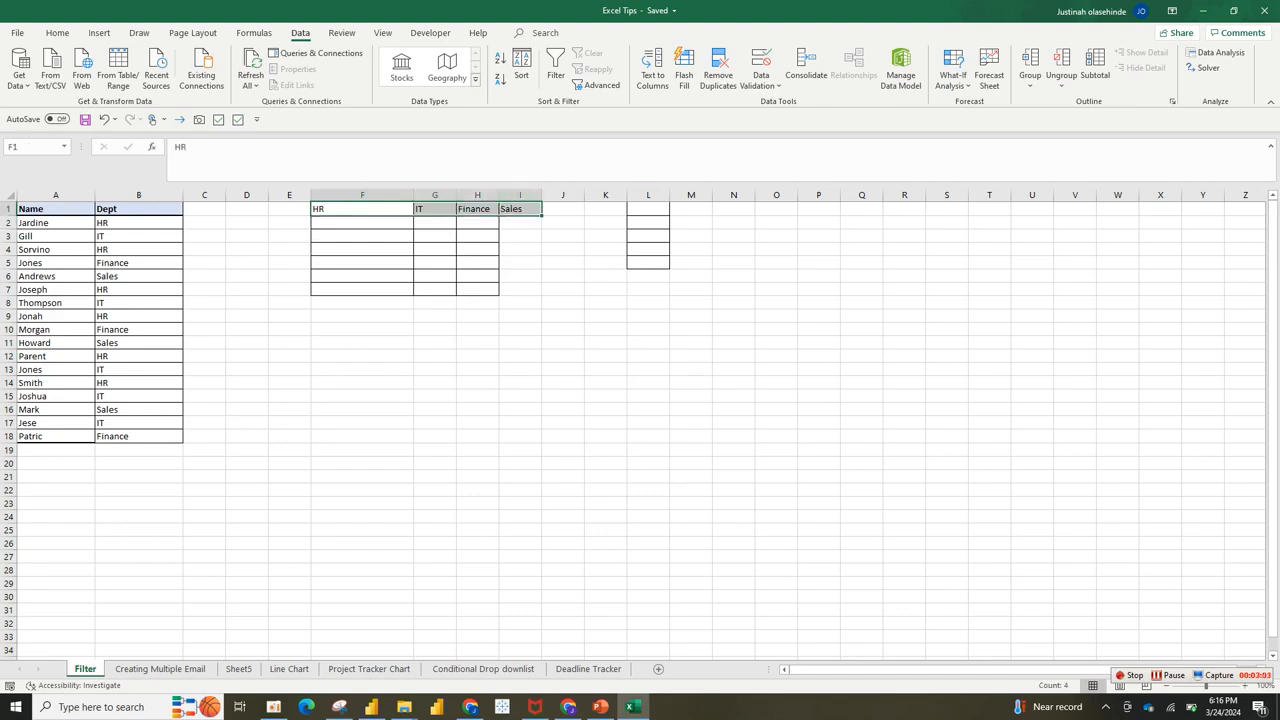
Step: Format-paint the Name header's style from A1 onto the HR, IT, Finance and Sales headings in F1:I1
click(55, 209)
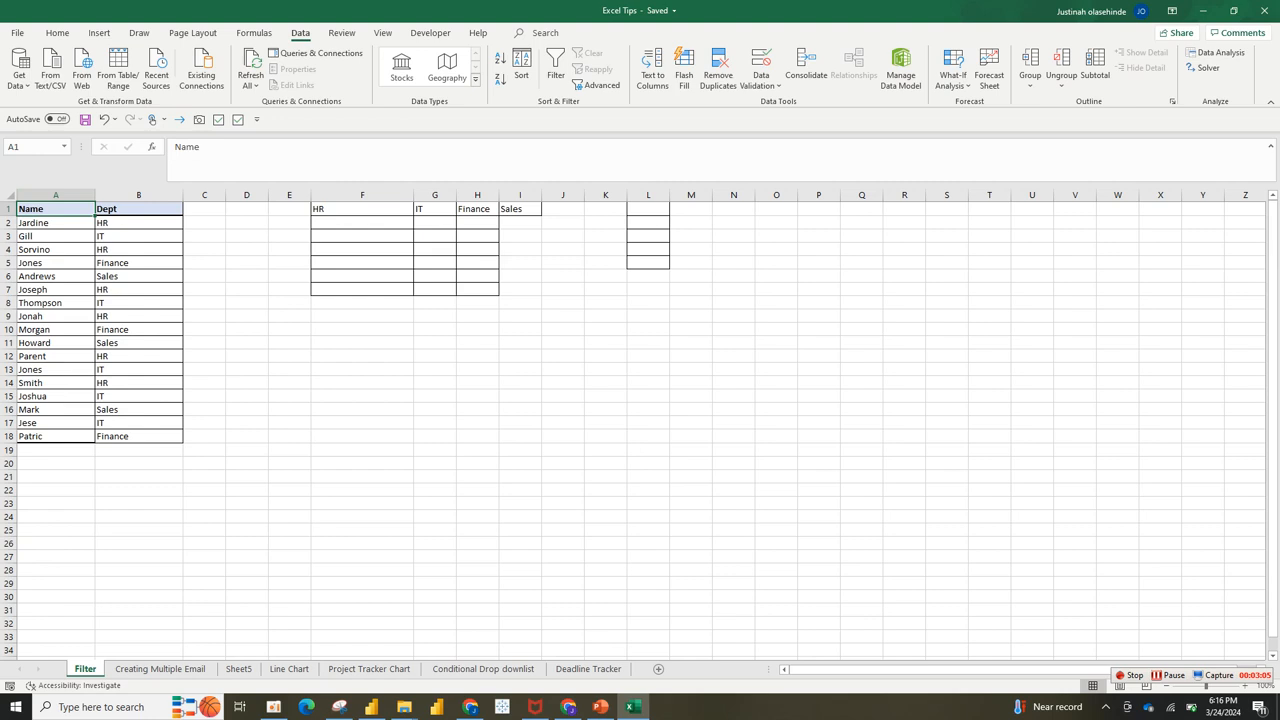
click(57, 32)
click(70, 85)
drag(340, 209, 520, 210)
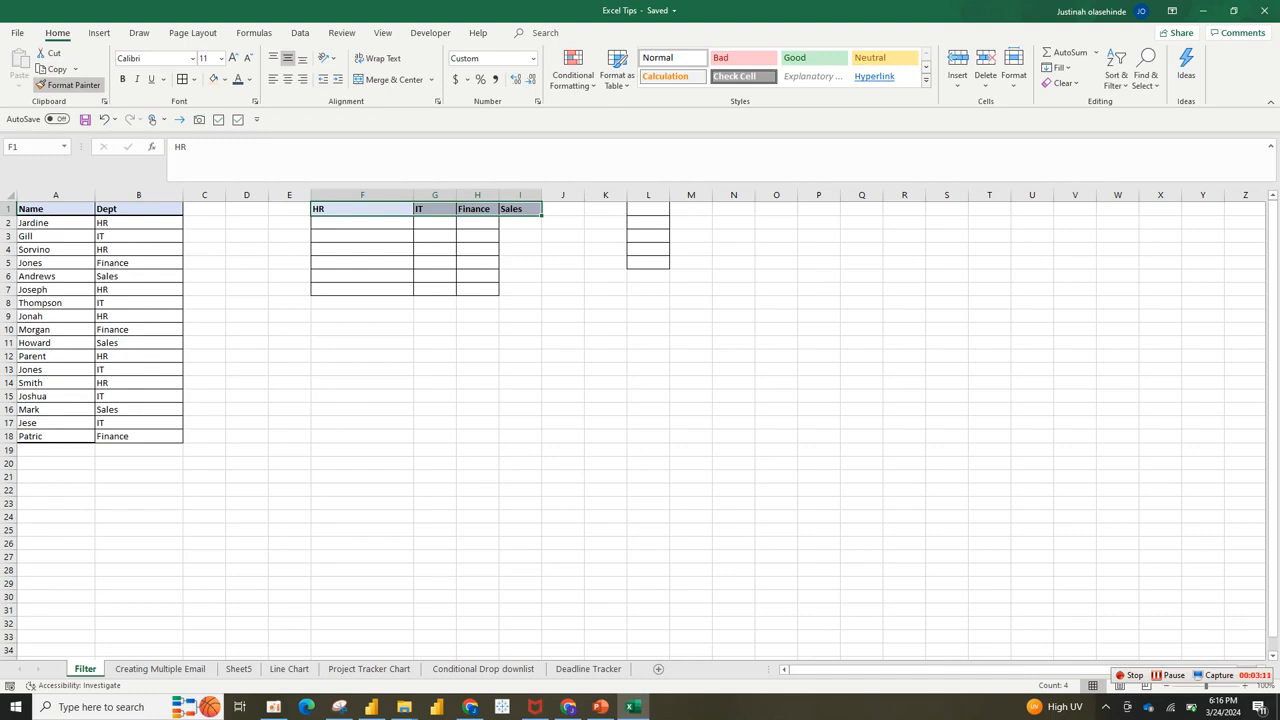
click(478, 249)
click(362, 236)
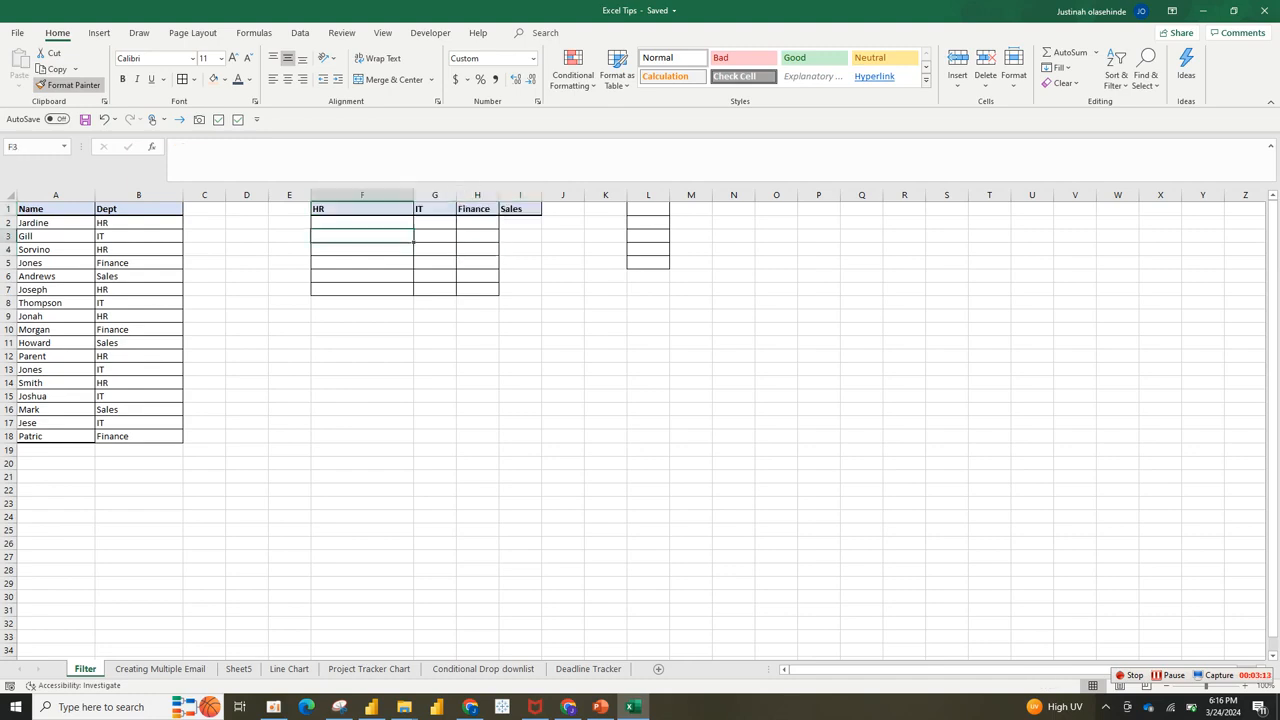
click(56, 223)
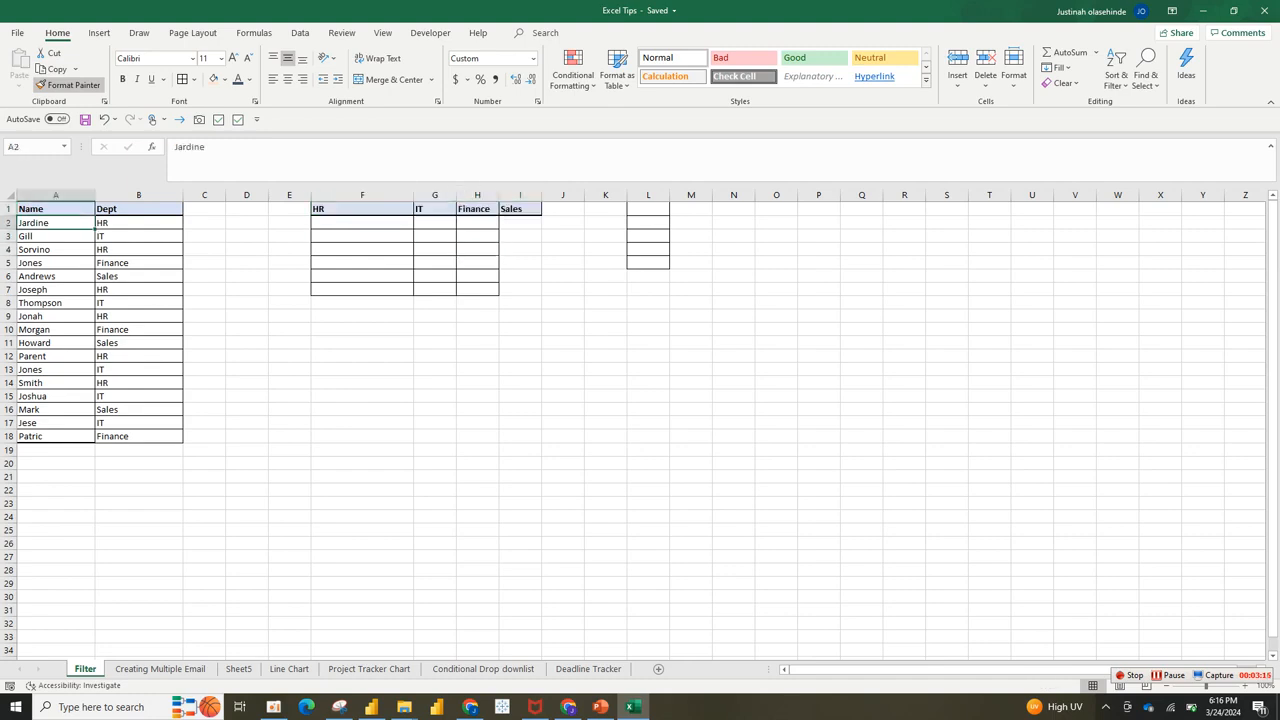
key(ctrl+c)
click(362, 223)
key(ctrl+v)
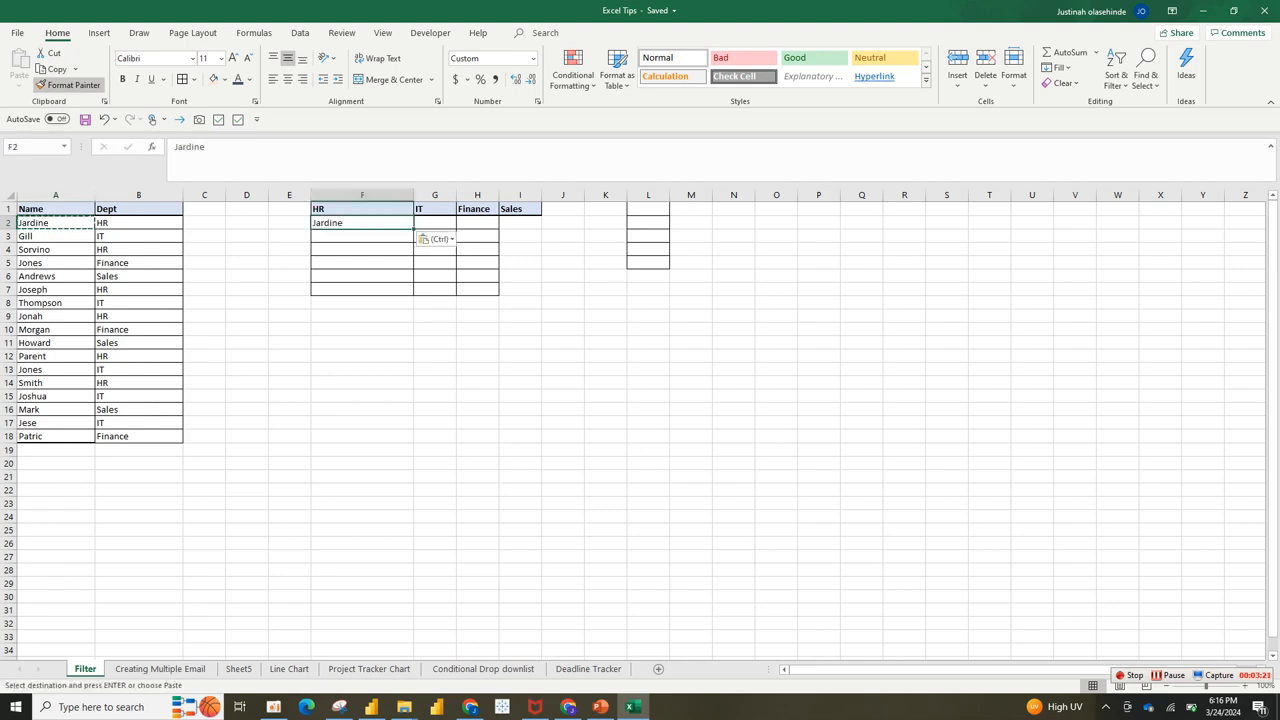
click(56, 237)
key(ctrl+c)
click(435, 223)
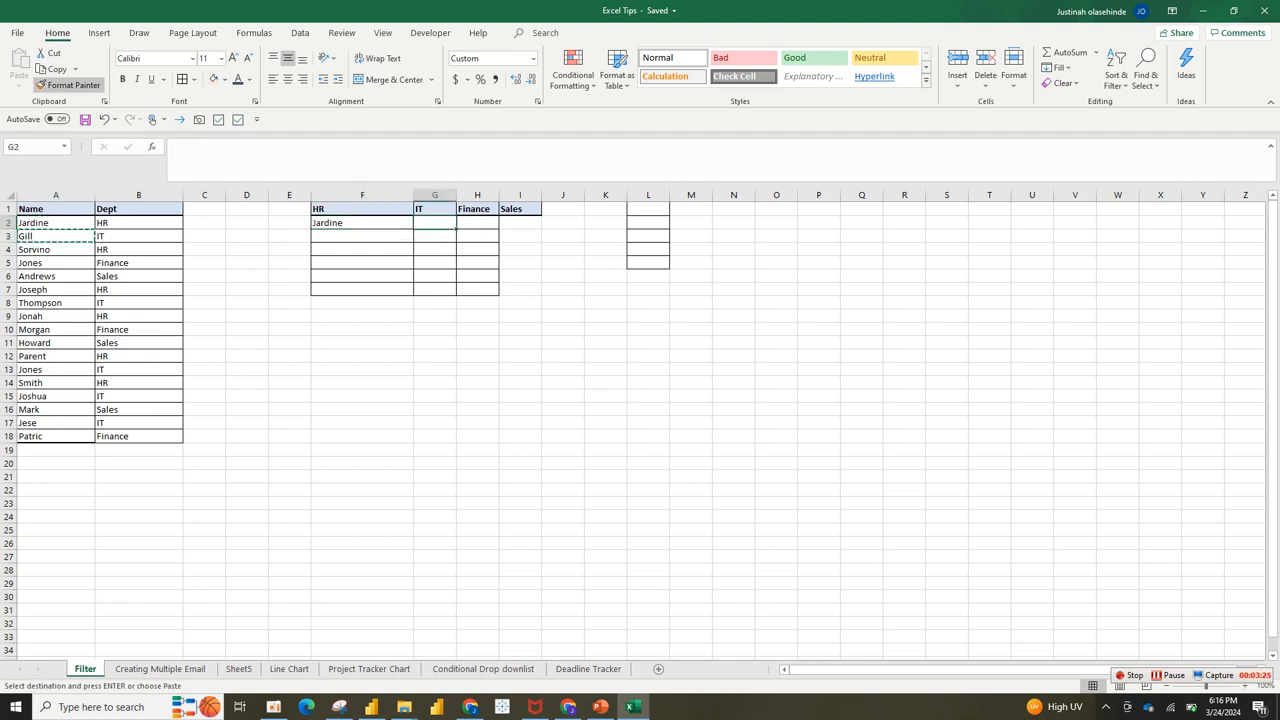
click(362, 223)
key(BackSpace)
key(BackSpace)
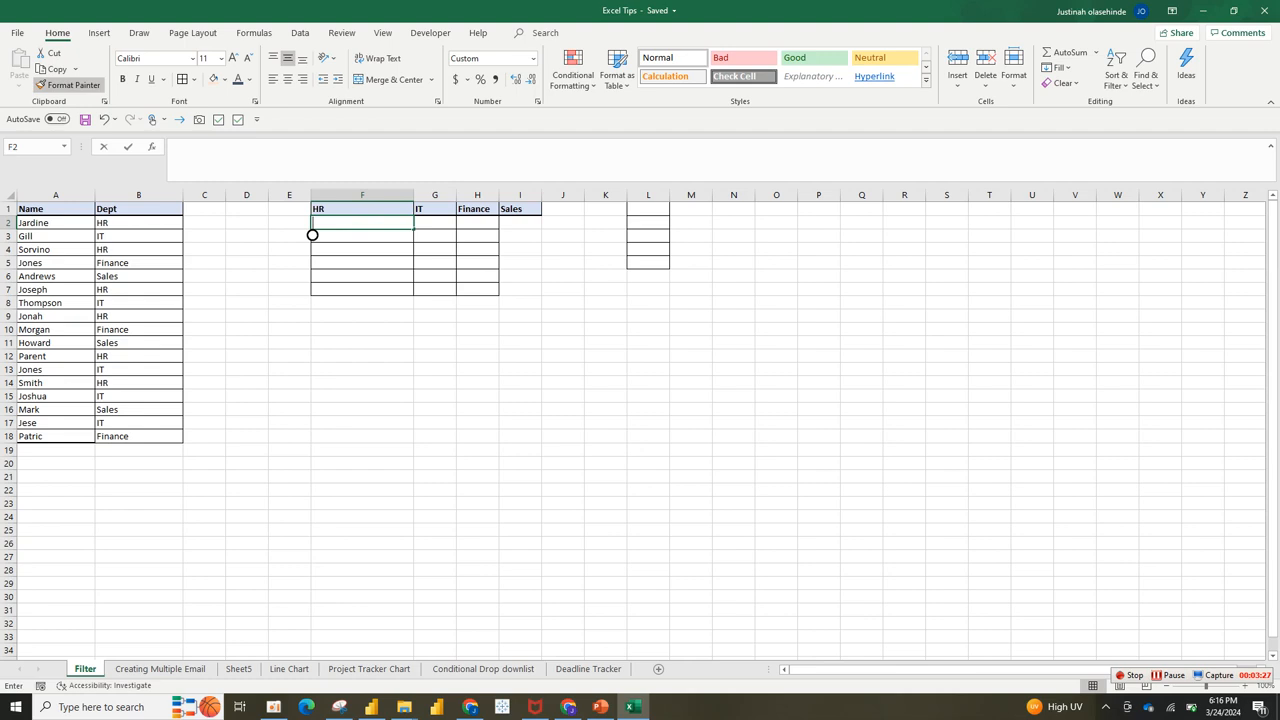
click(818, 529)
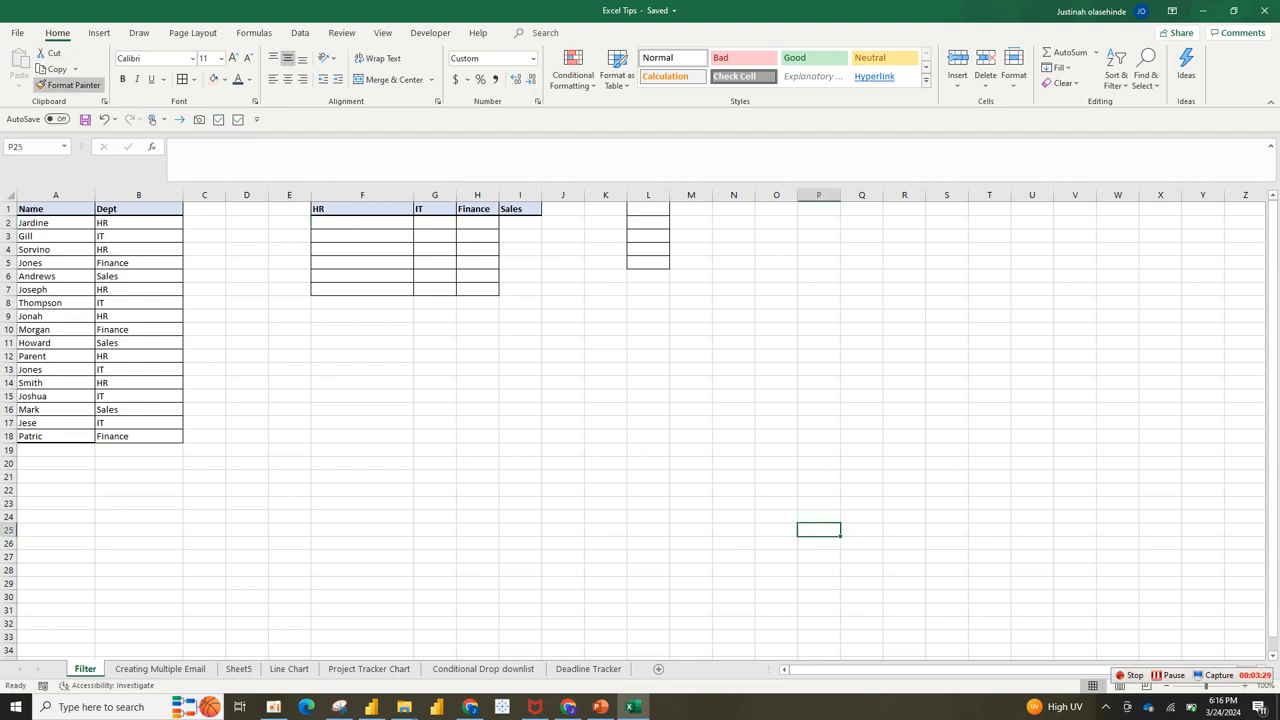
click(362, 223)
text(=)
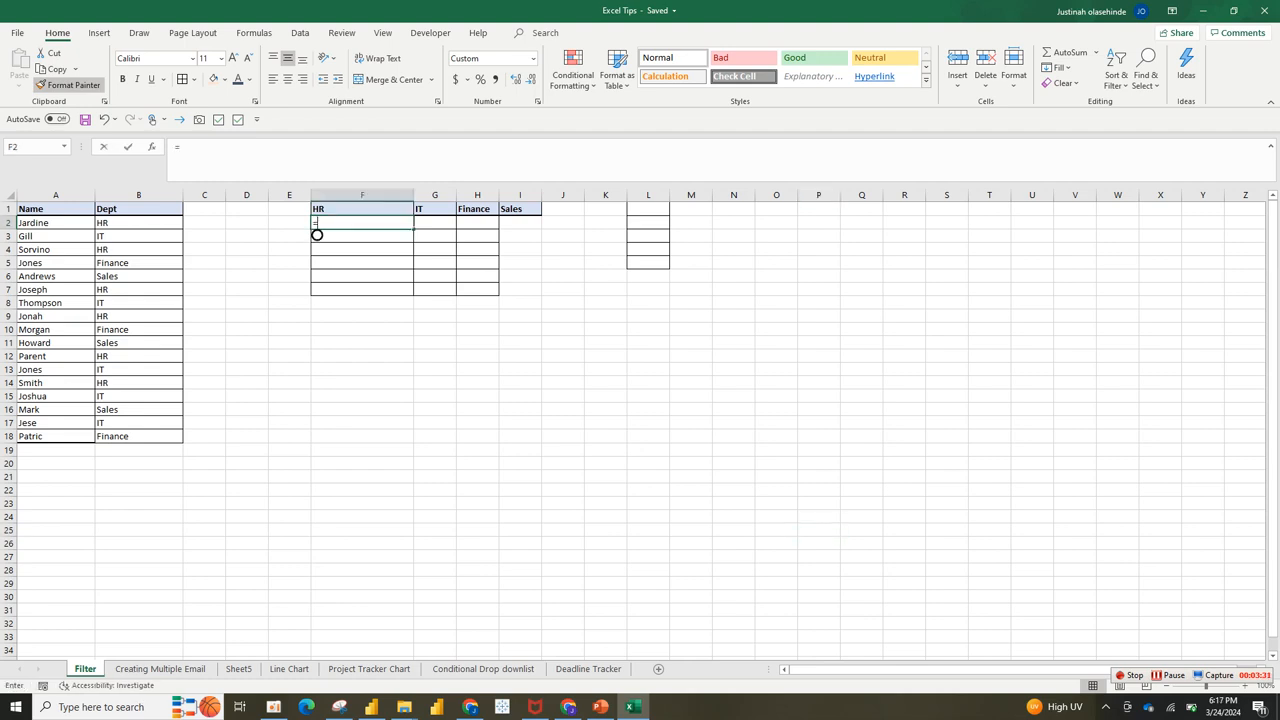
text(f)
key(BackSpace)
key(BackSpace)
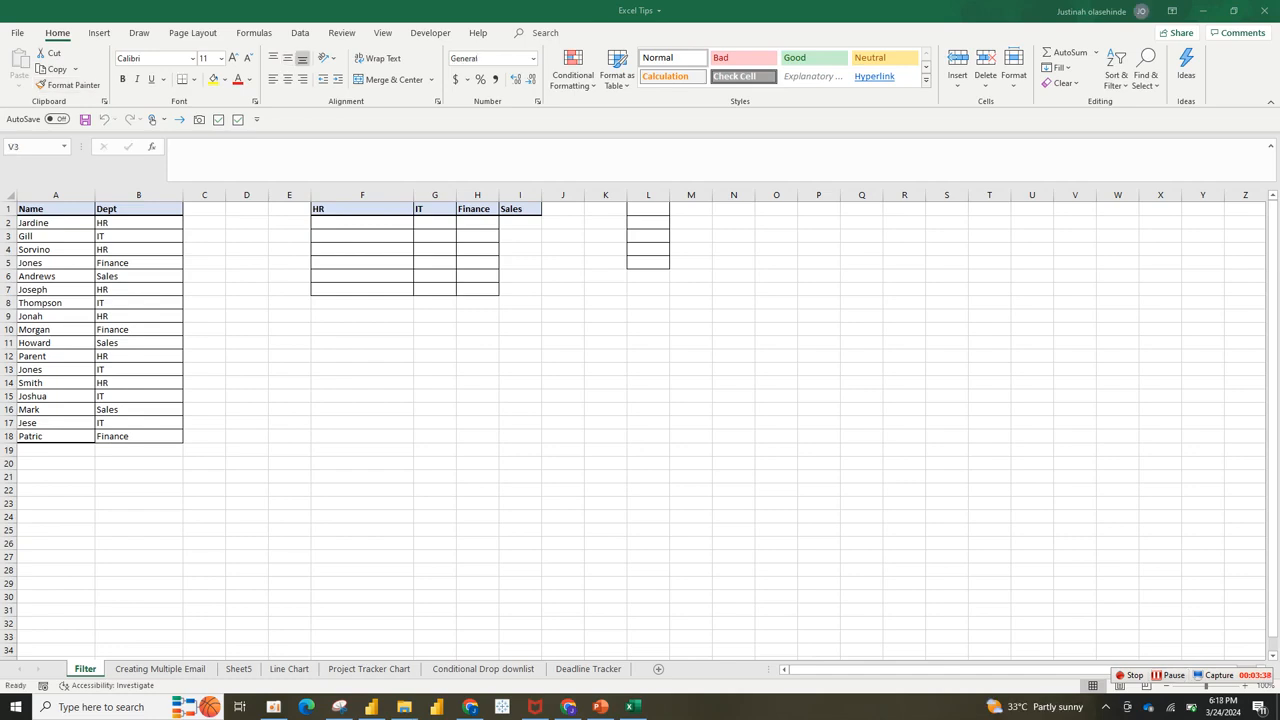
double_click(1075, 236)
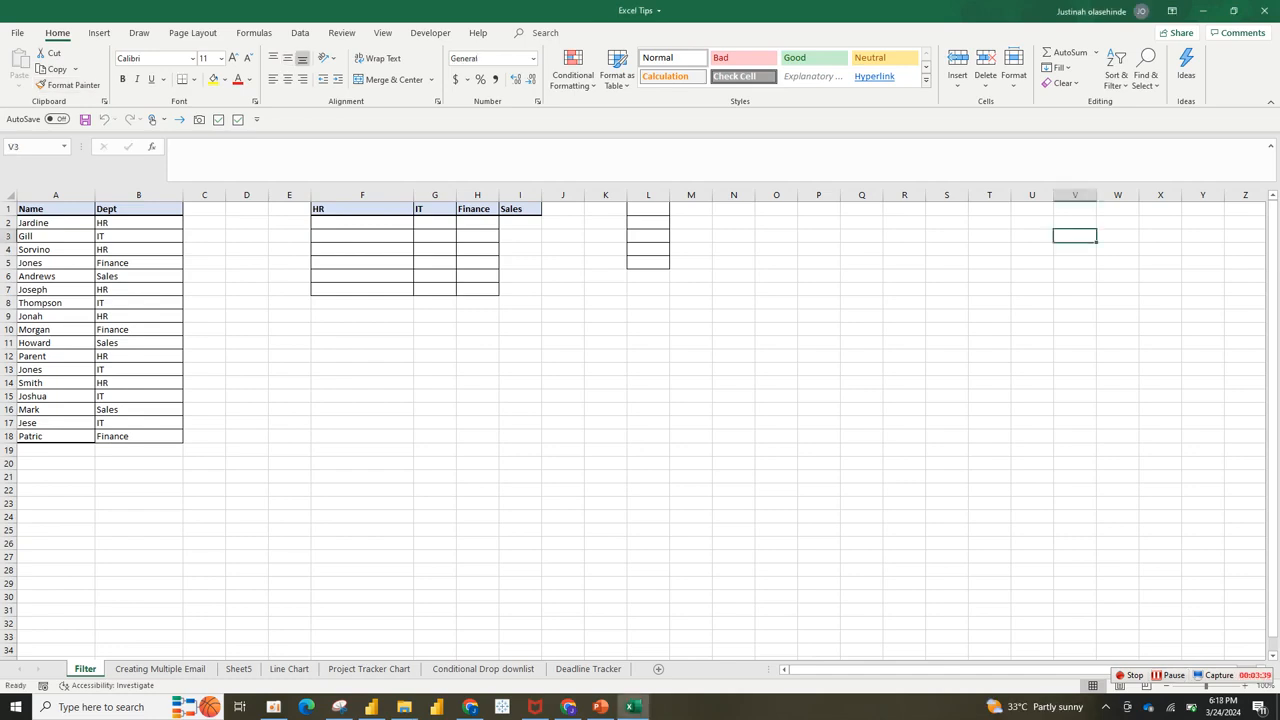
Step: In F2, start a FILTER formula over the absolute name range $A$2:$A$18
click(362, 223)
text(-f)
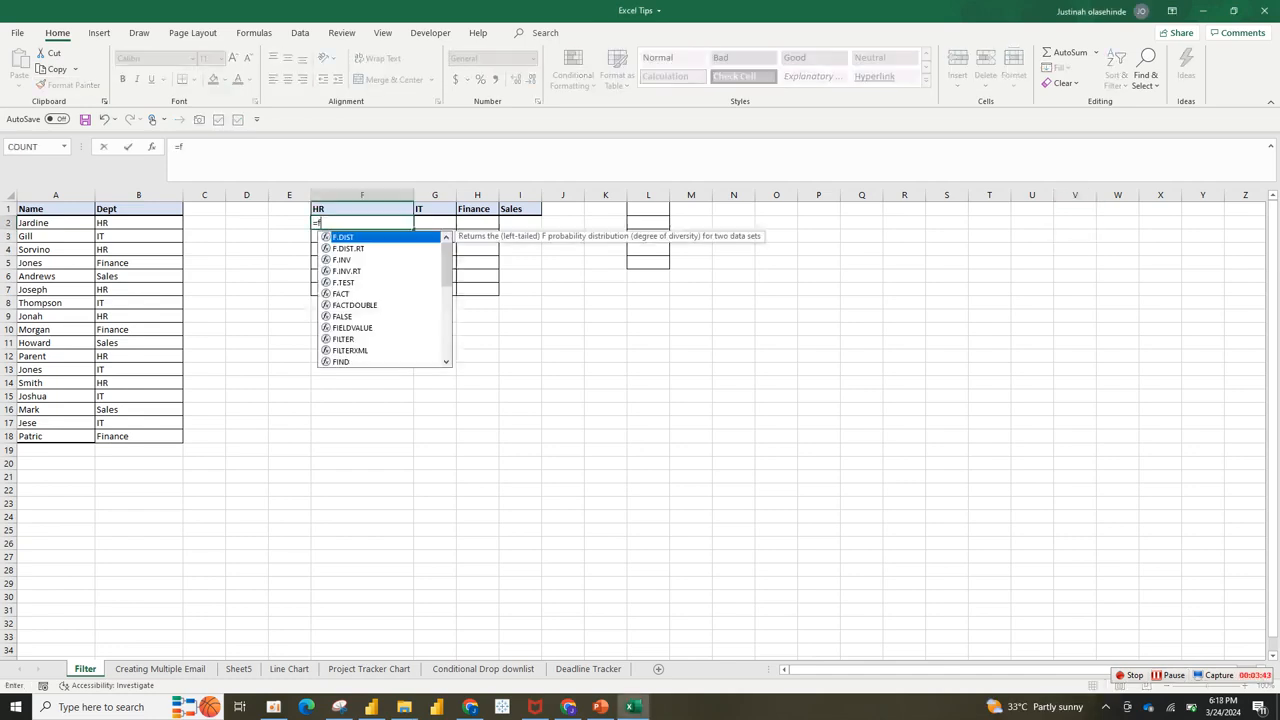
text(il)
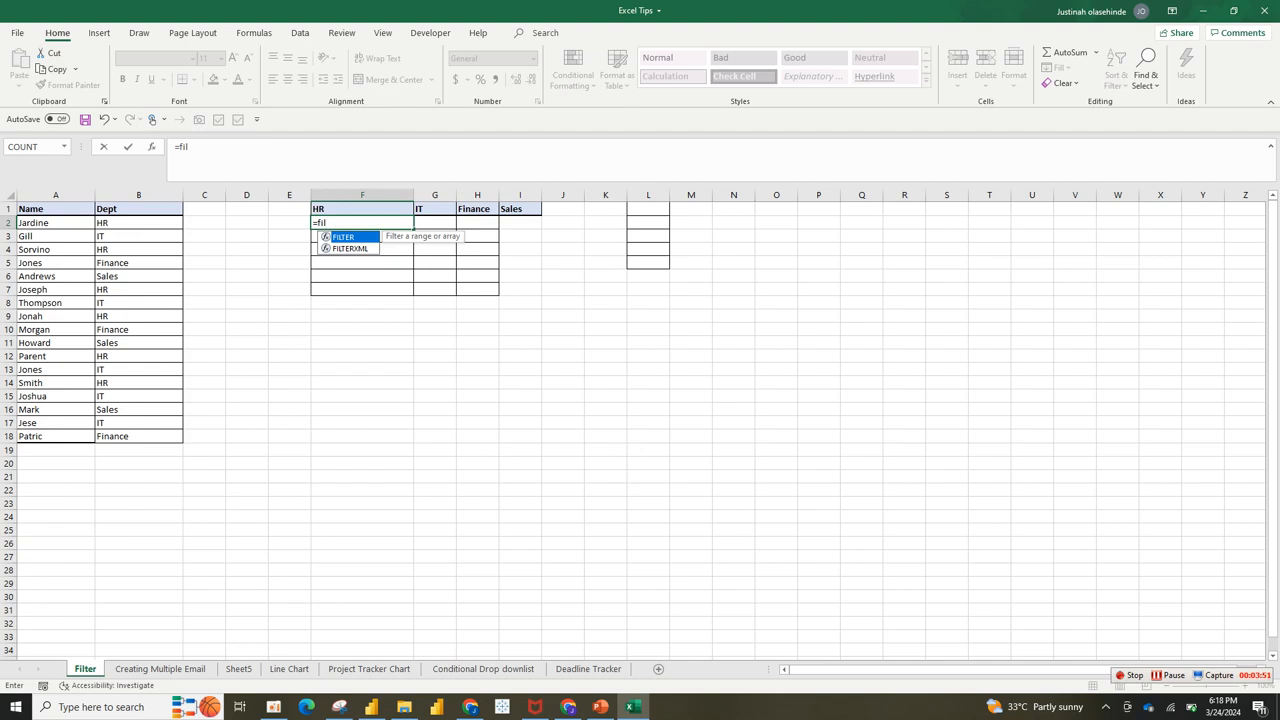
key(Tab)
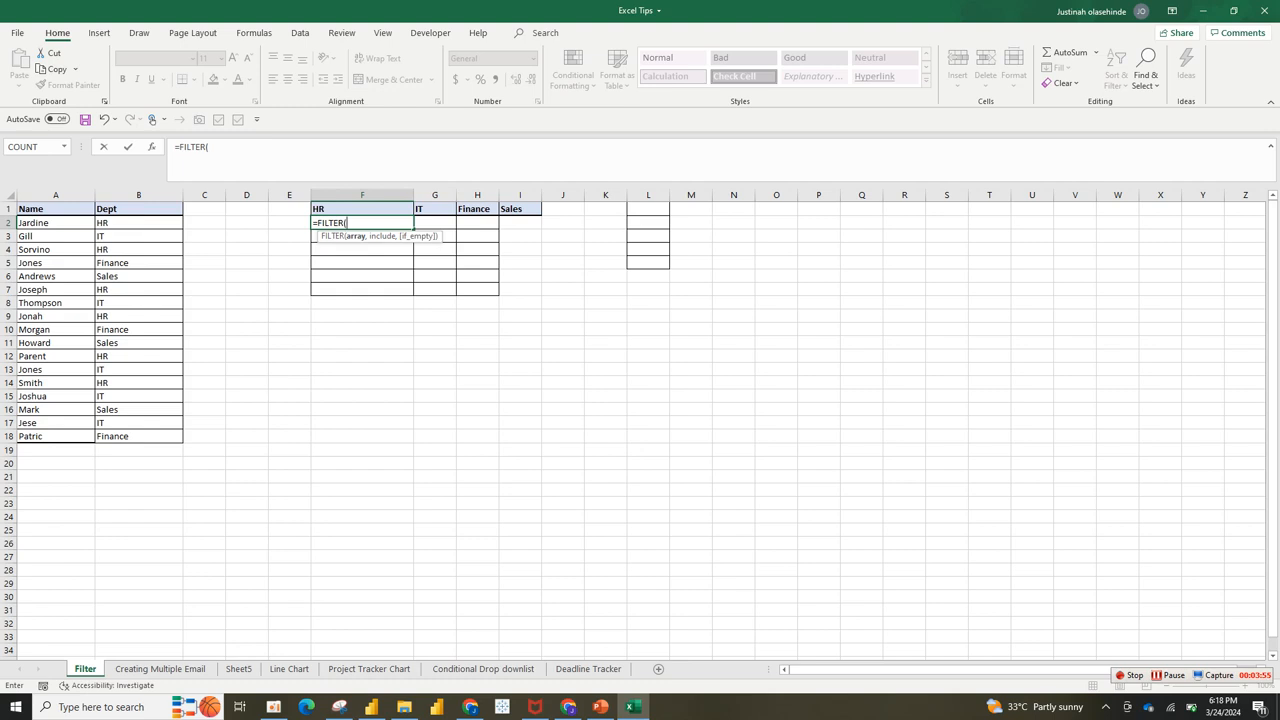
drag(55, 222, 55, 437)
text(,)
key(BackSpace)
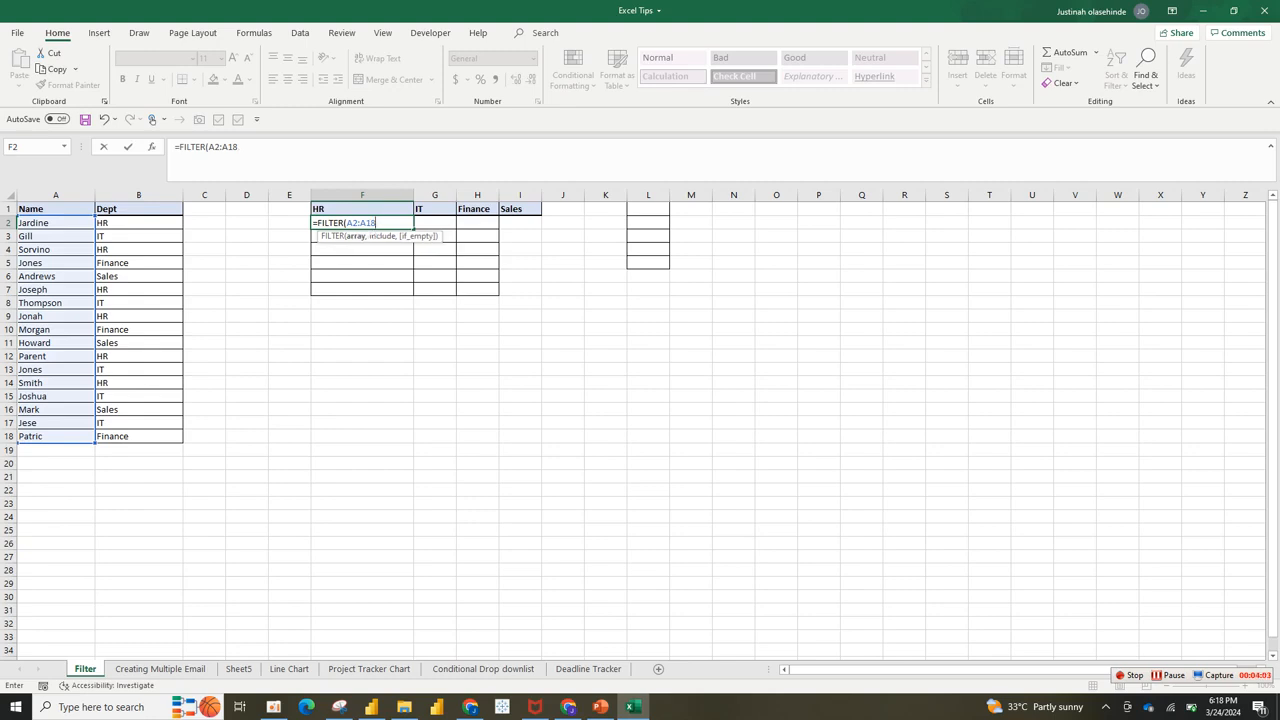
key(F4)
click(344, 223)
click(347, 223)
key(F4)
click(395, 223)
Step: Add the condition $B$2:$B$18=F1 and commit, spilling the six HR staff names
text(,)
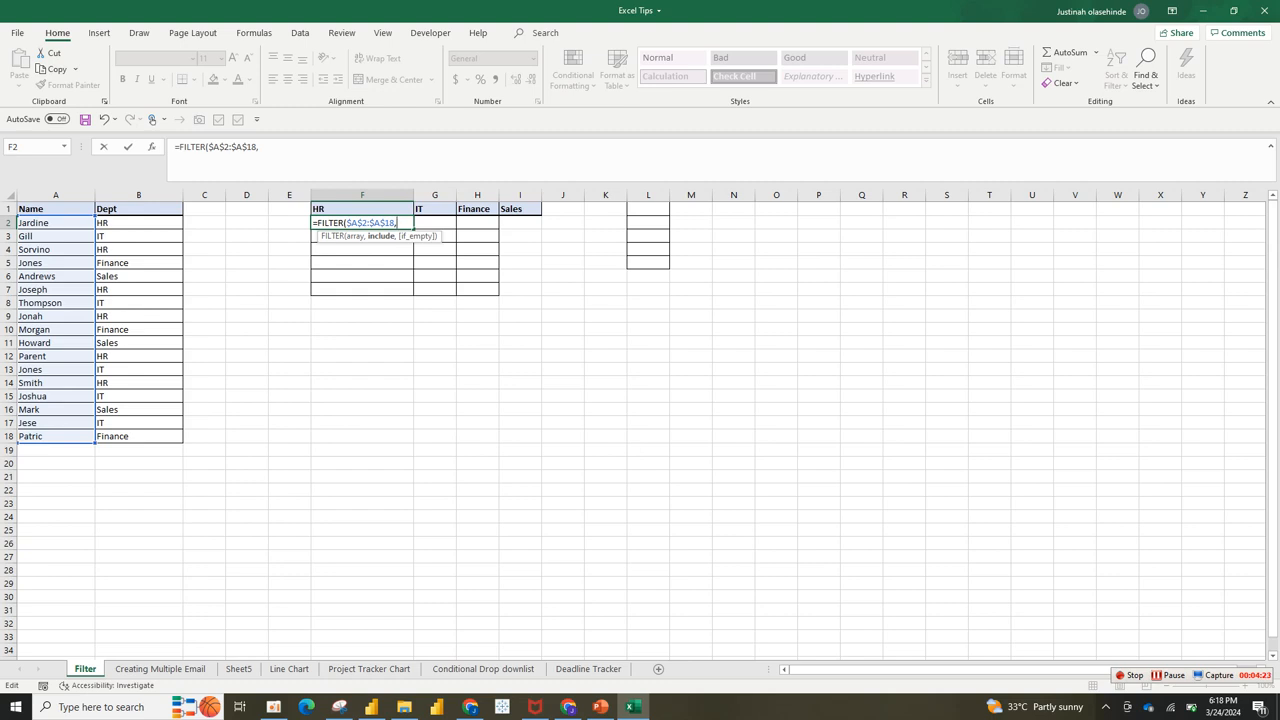
drag(120, 222, 180, 438)
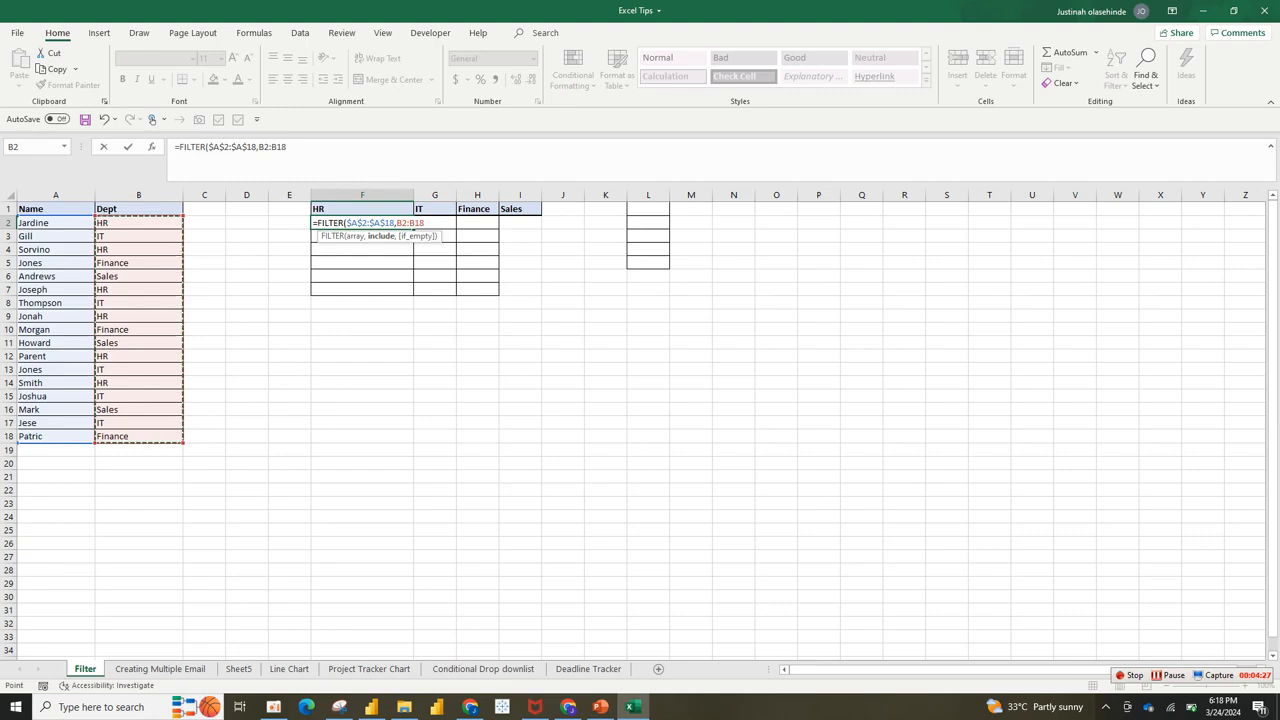
key(F4)
text(=)
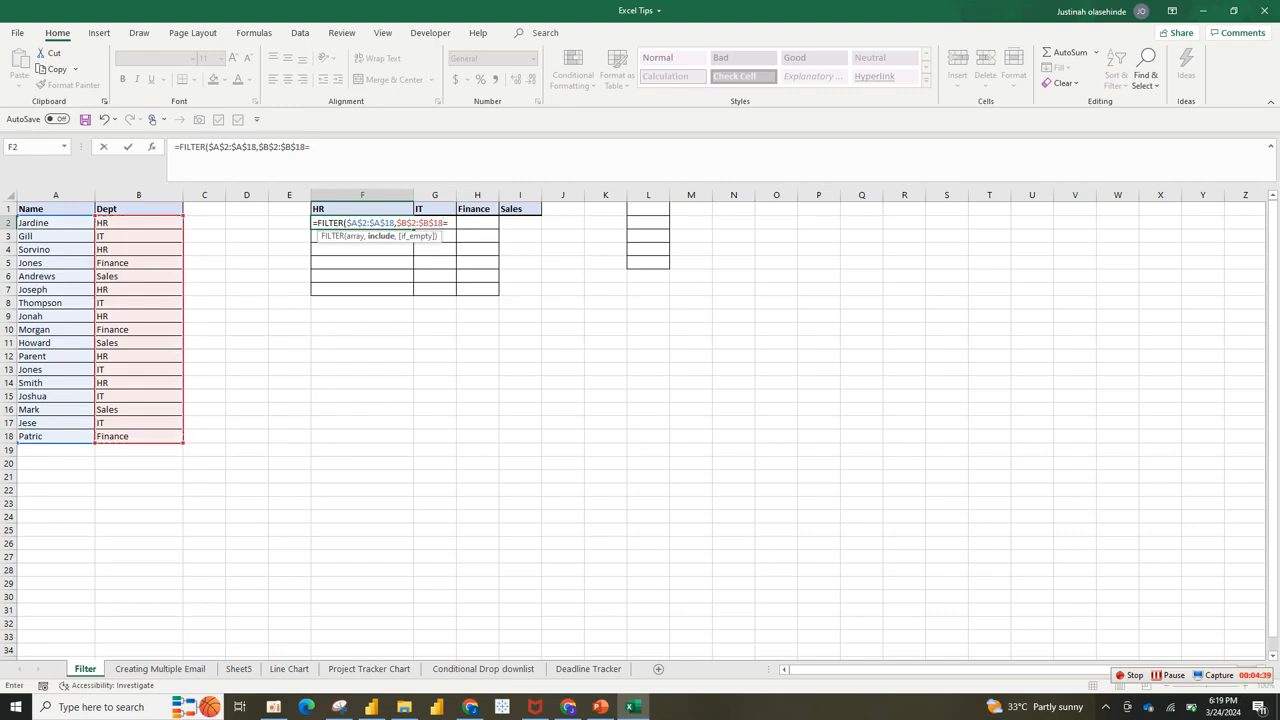
key(Up)
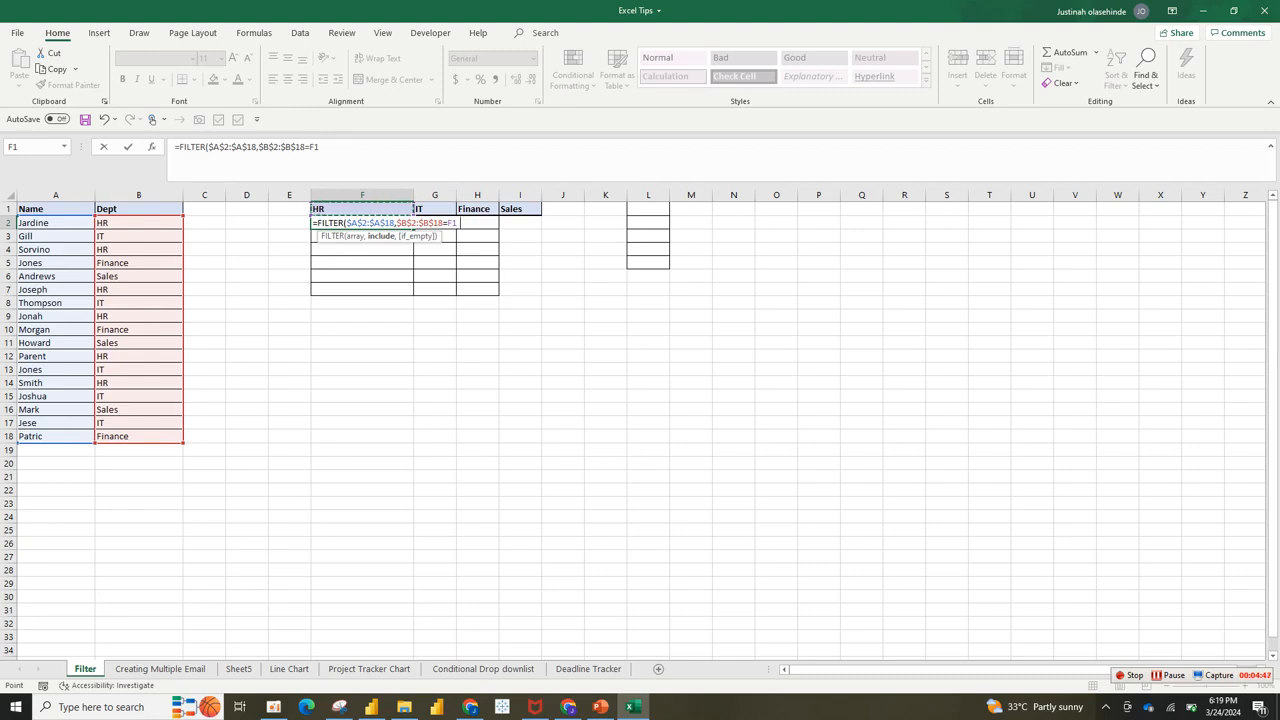
text())
key(Return)
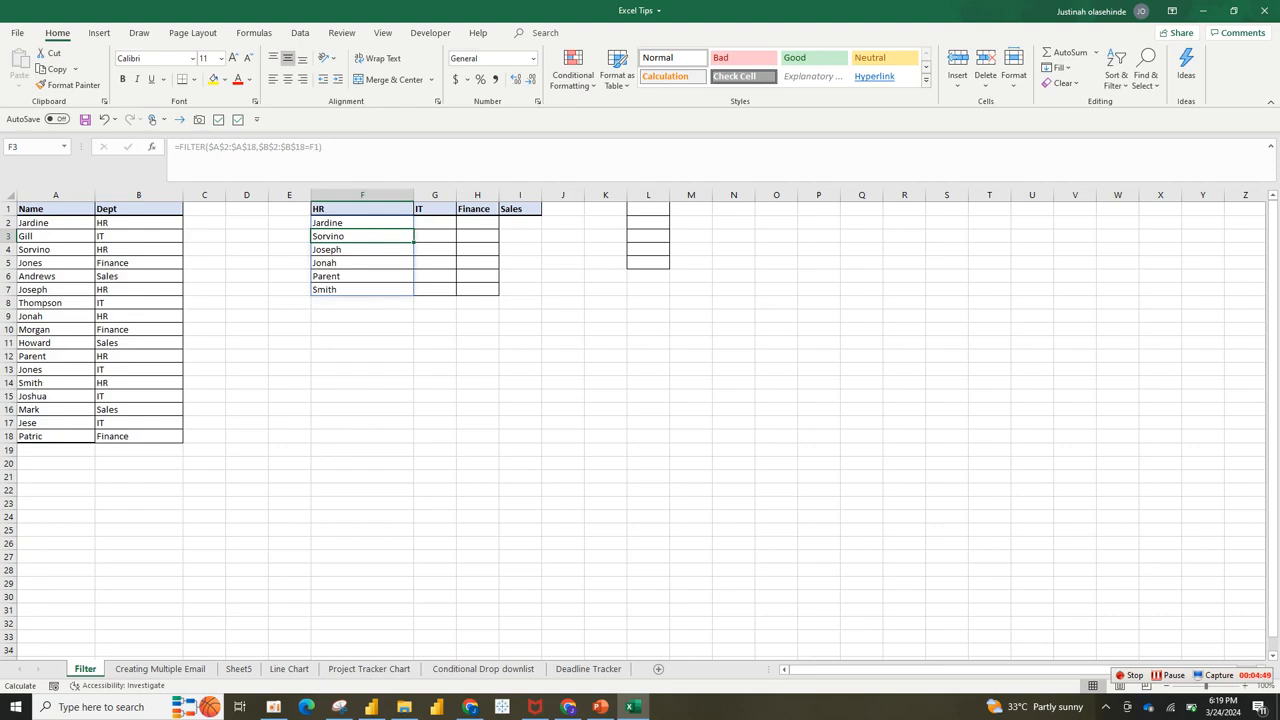
key(Up)
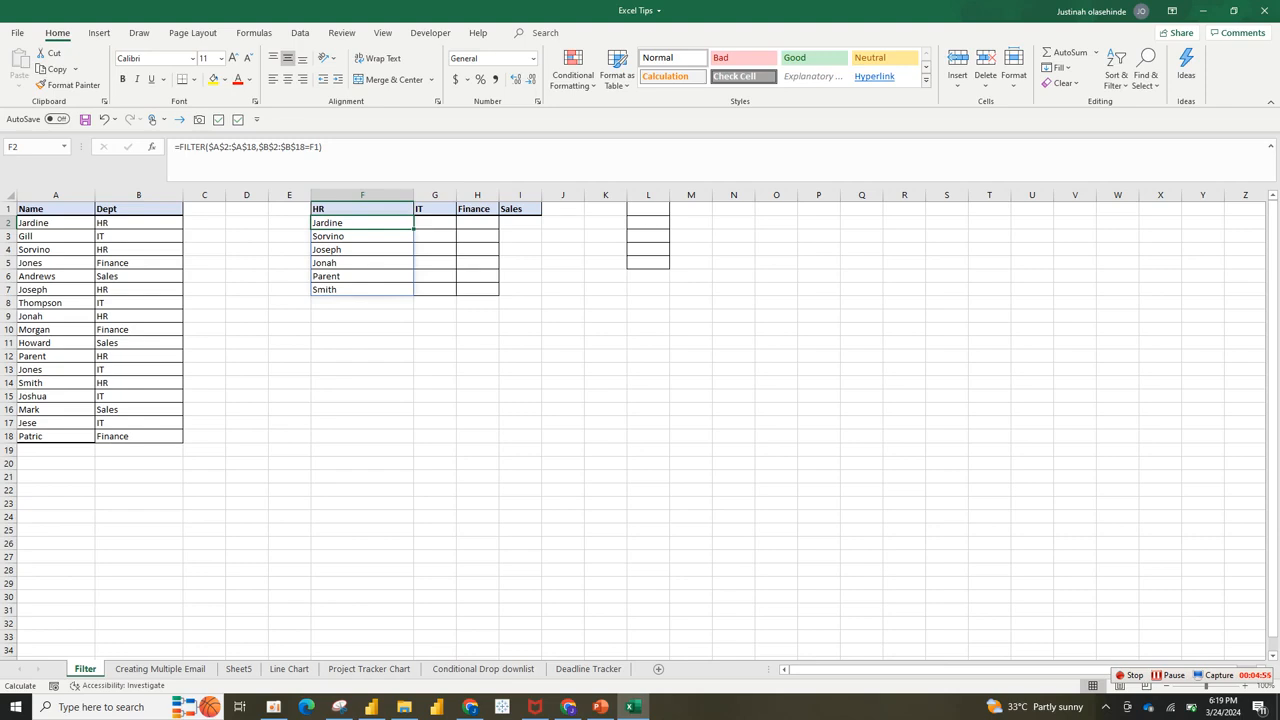
drag(413, 229, 535, 226)
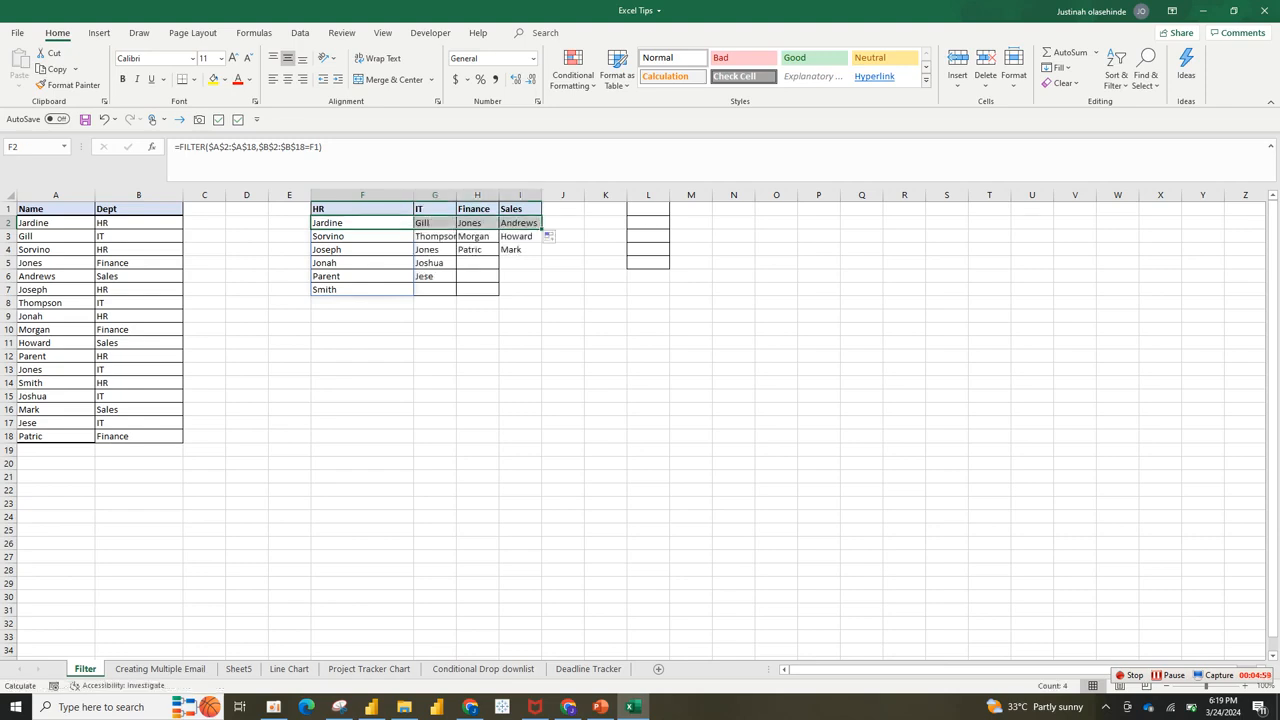
click(362, 223)
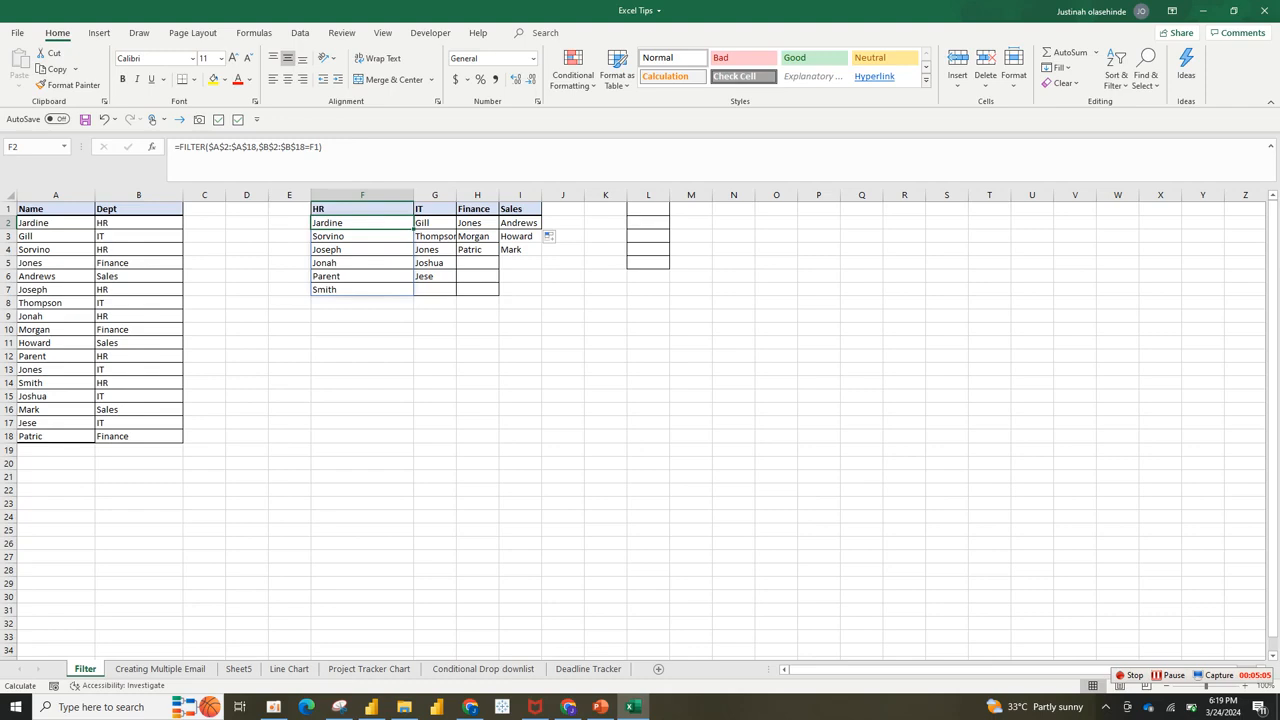
click(362, 195)
click(362, 223)
drag(362, 223, 520, 263)
click(362, 223)
drag(362, 223, 560, 223)
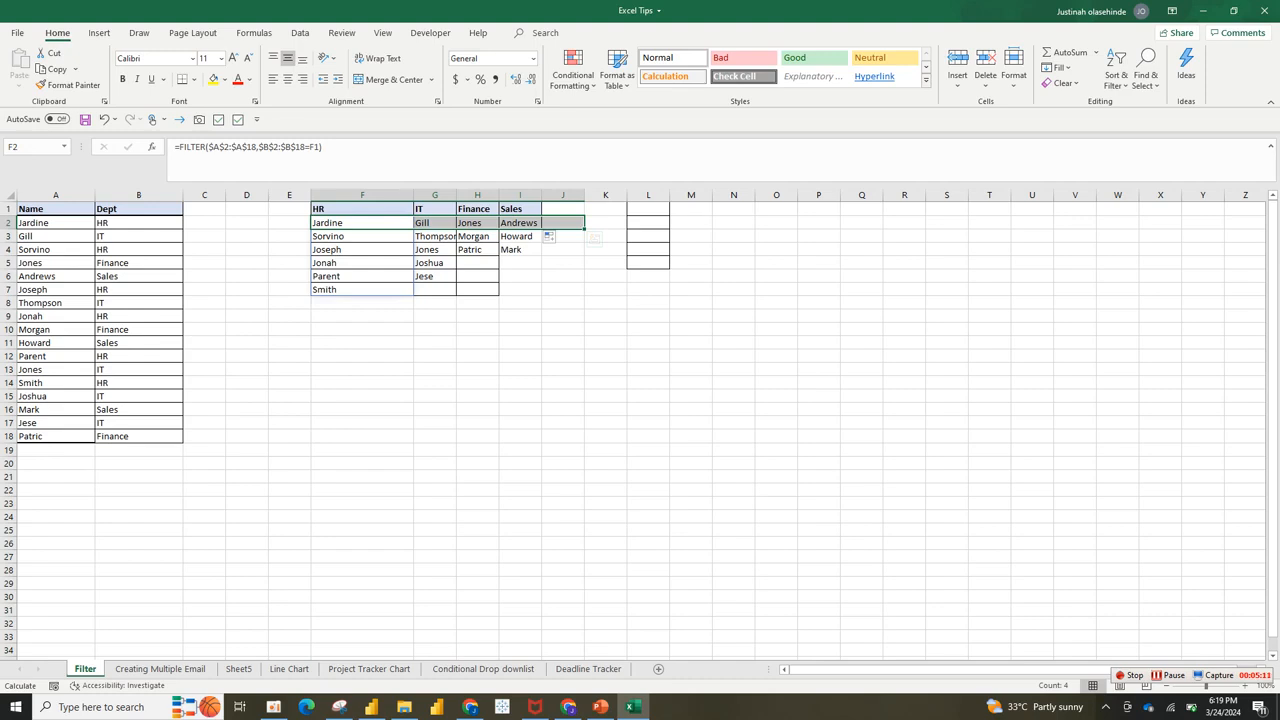
click(435, 223)
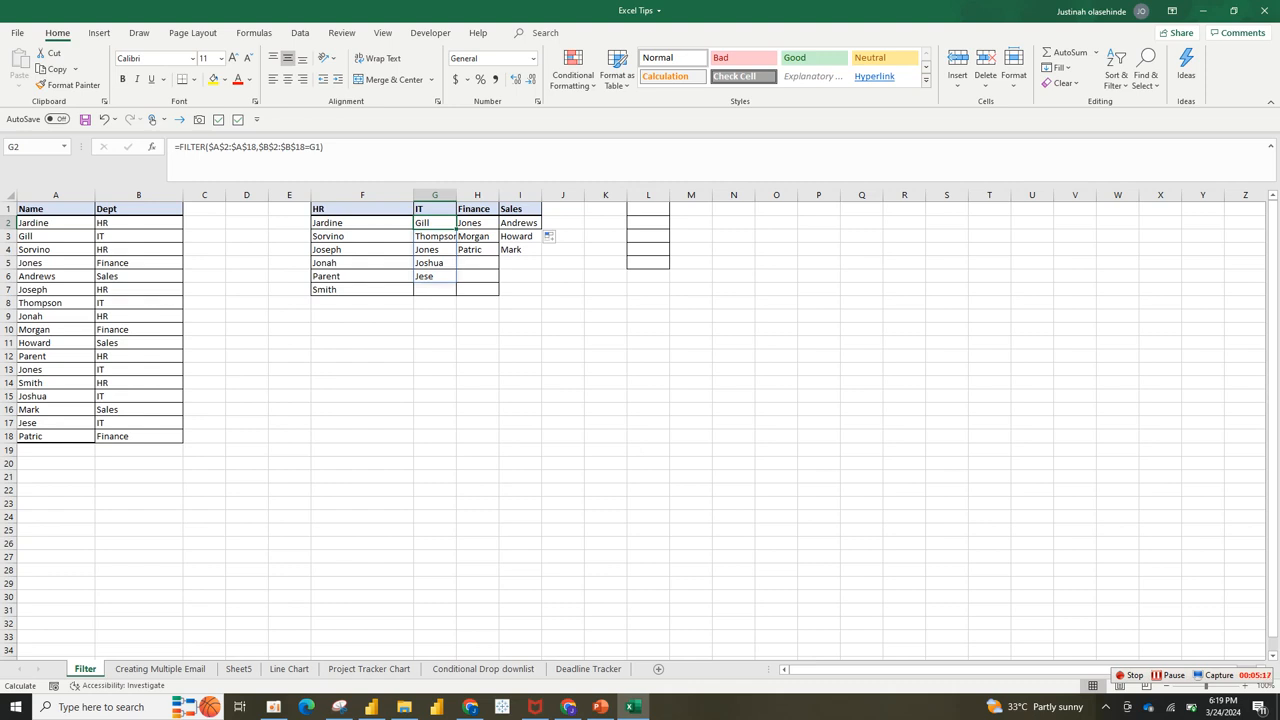
click(362, 250)
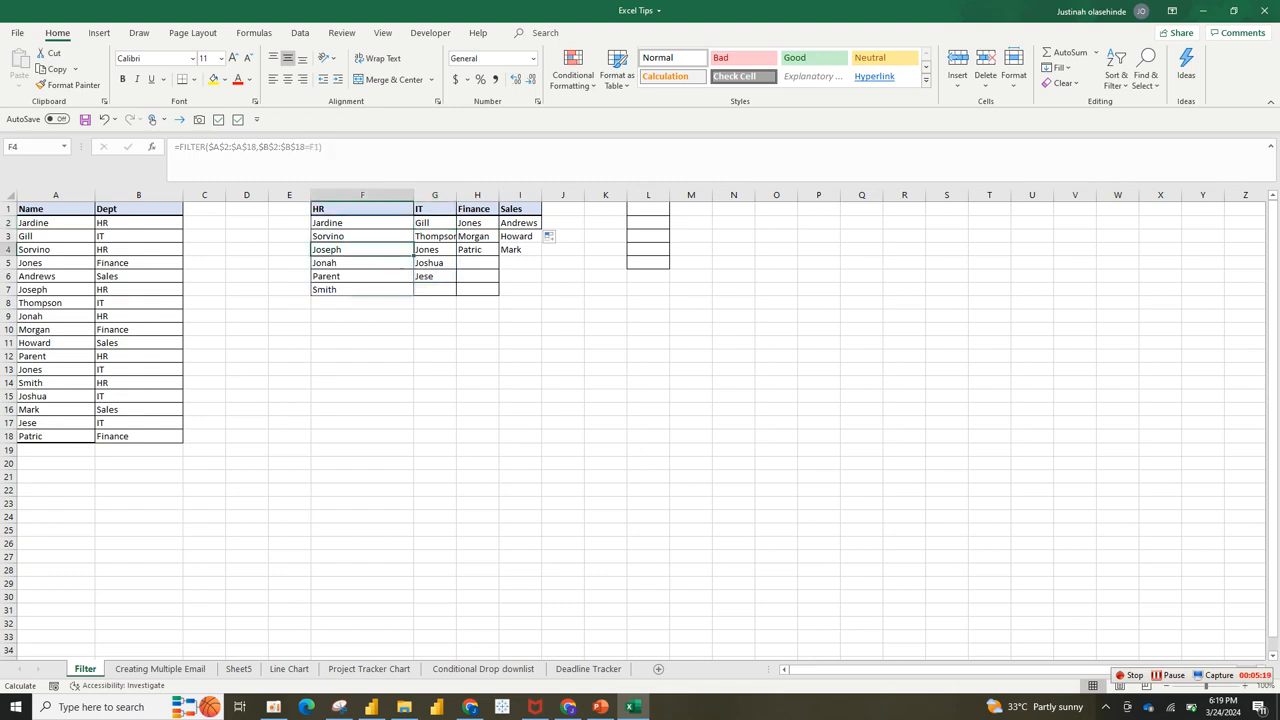
click(362, 223)
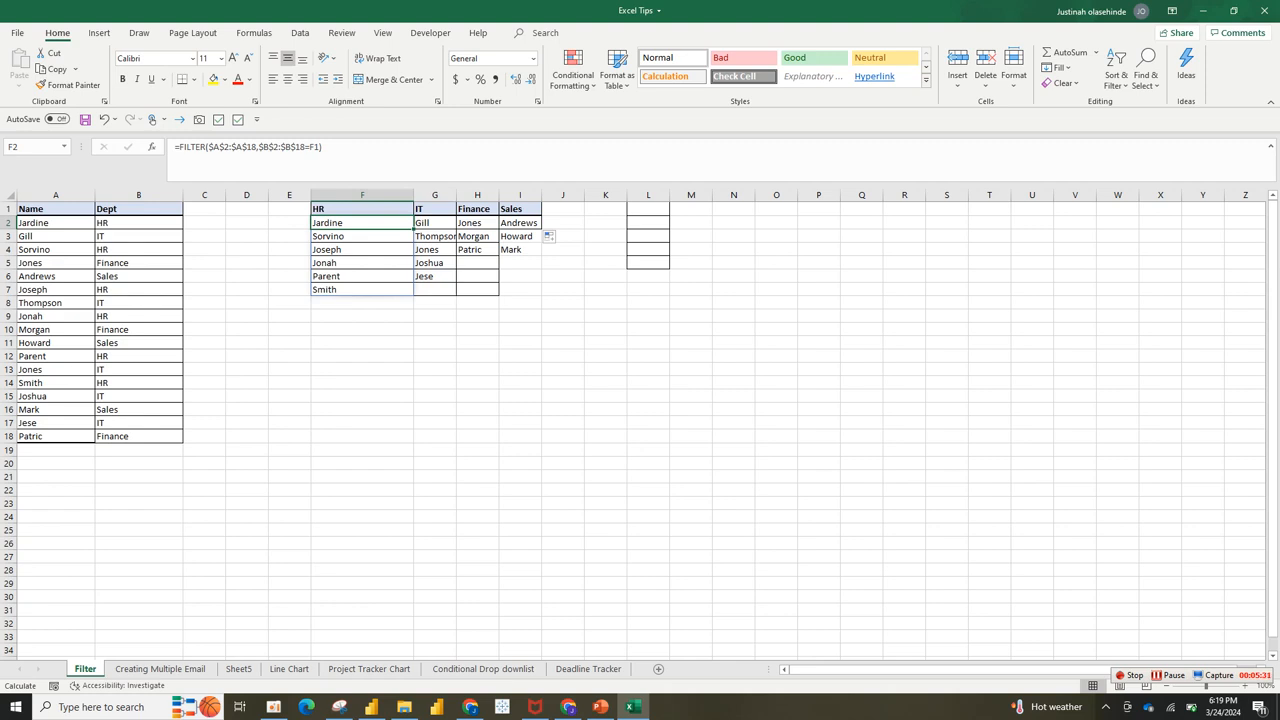
click(477, 250)
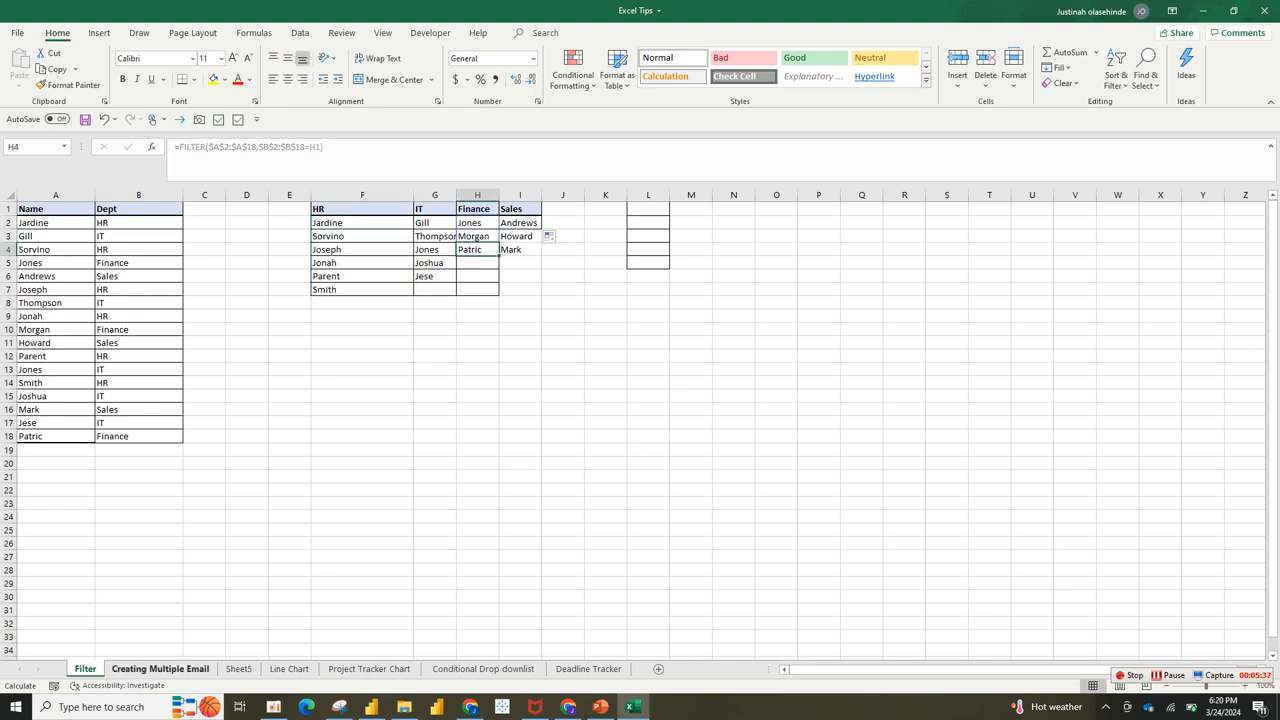
Step: On the Creating Multiple Email sheet, copy the Dept header style onto Email Id in C1
click(160, 669)
drag(164, 195, 165, 195)
click(143, 209)
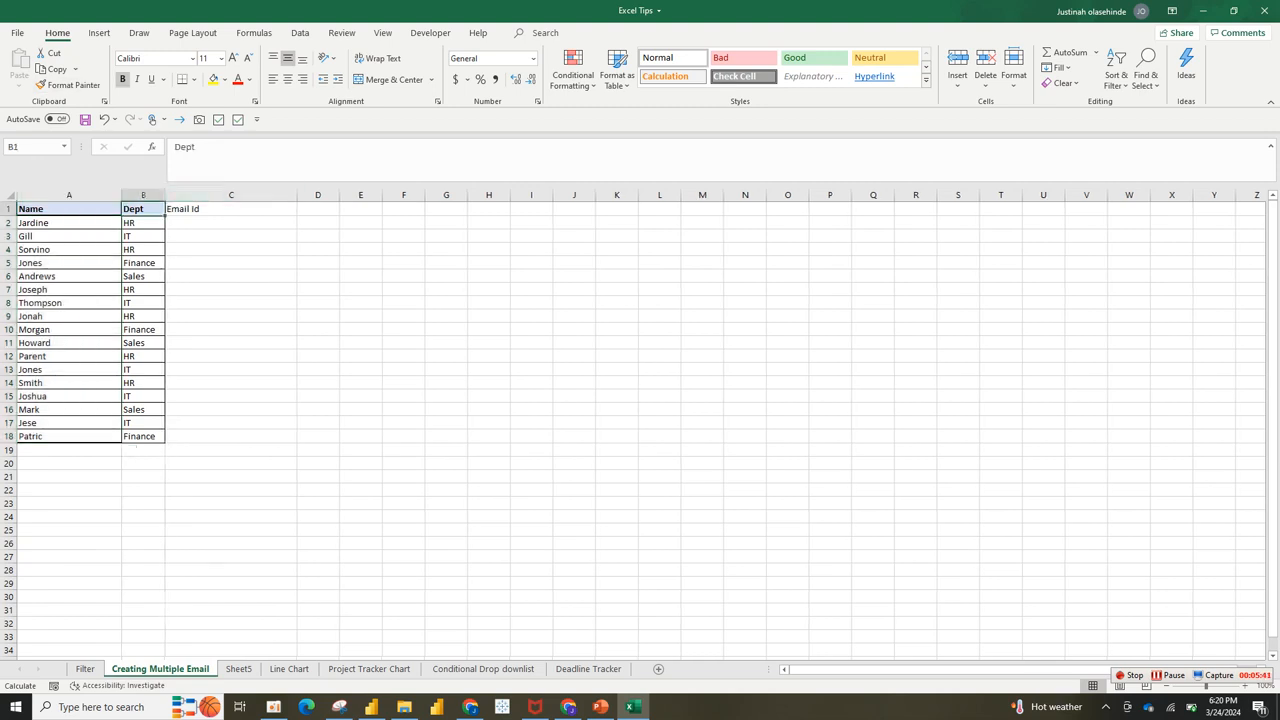
click(67, 85)
click(230, 209)
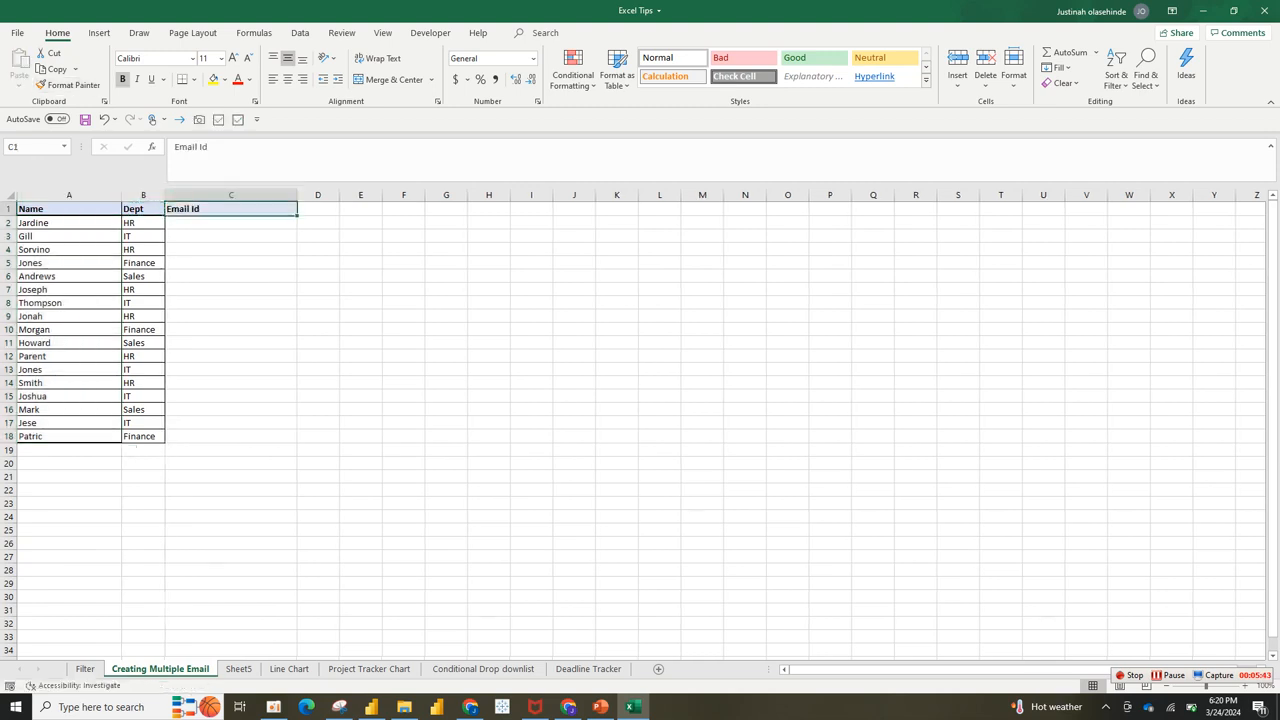
click(143, 223)
Step: Enter the domain pent.com in cell H6
click(489, 276)
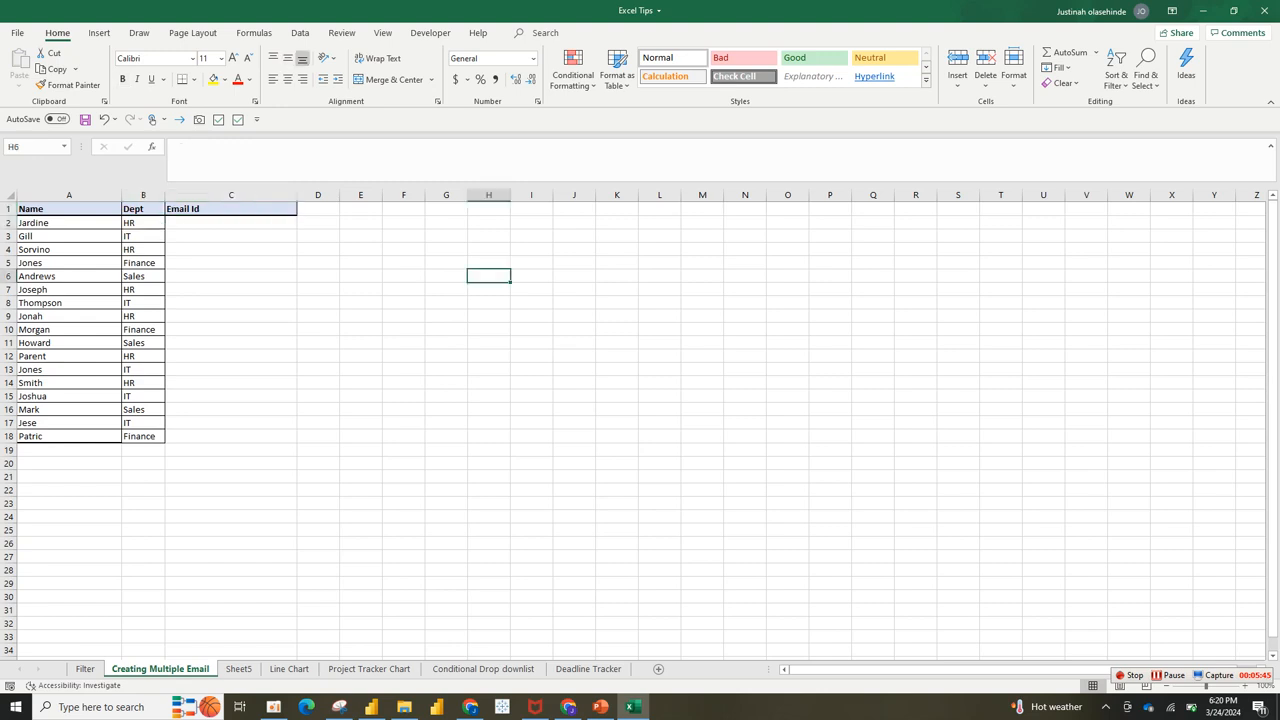
text(pe)
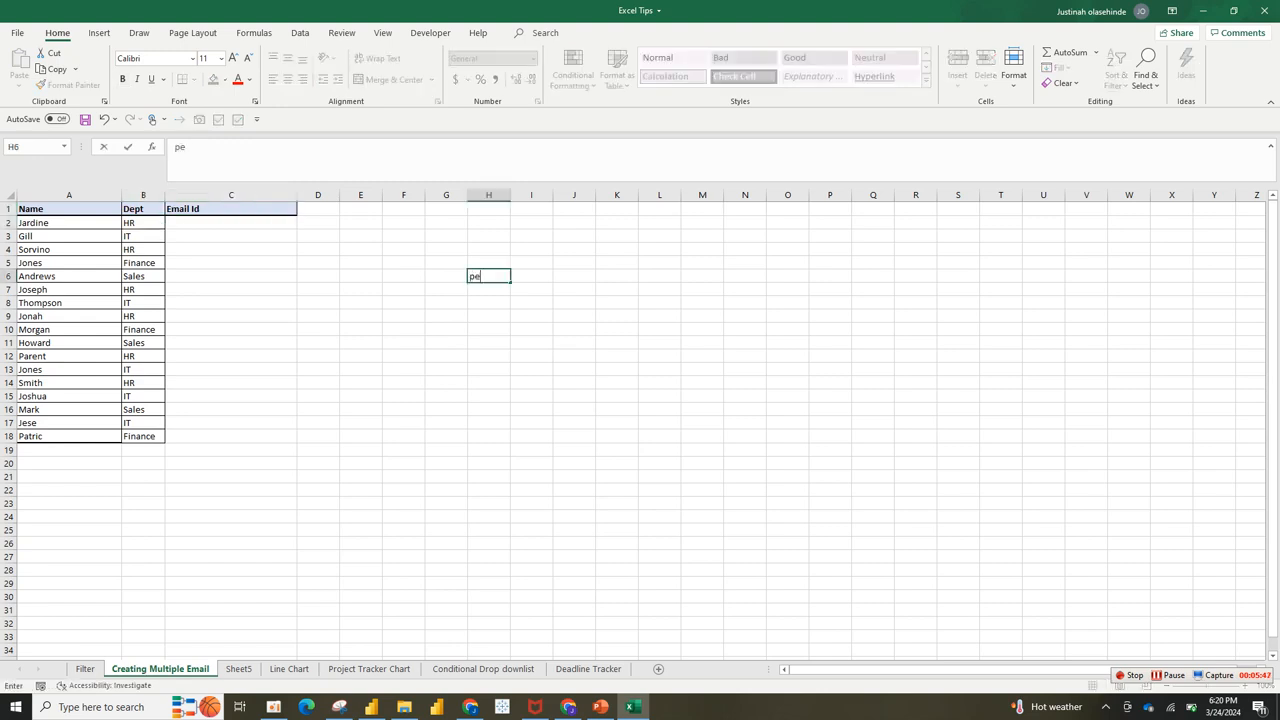
key(BackSpace)
key(BackSpace)
text(pen)
text(te)
key(BackSpace)
text(.com)
key(ctrl+Return)
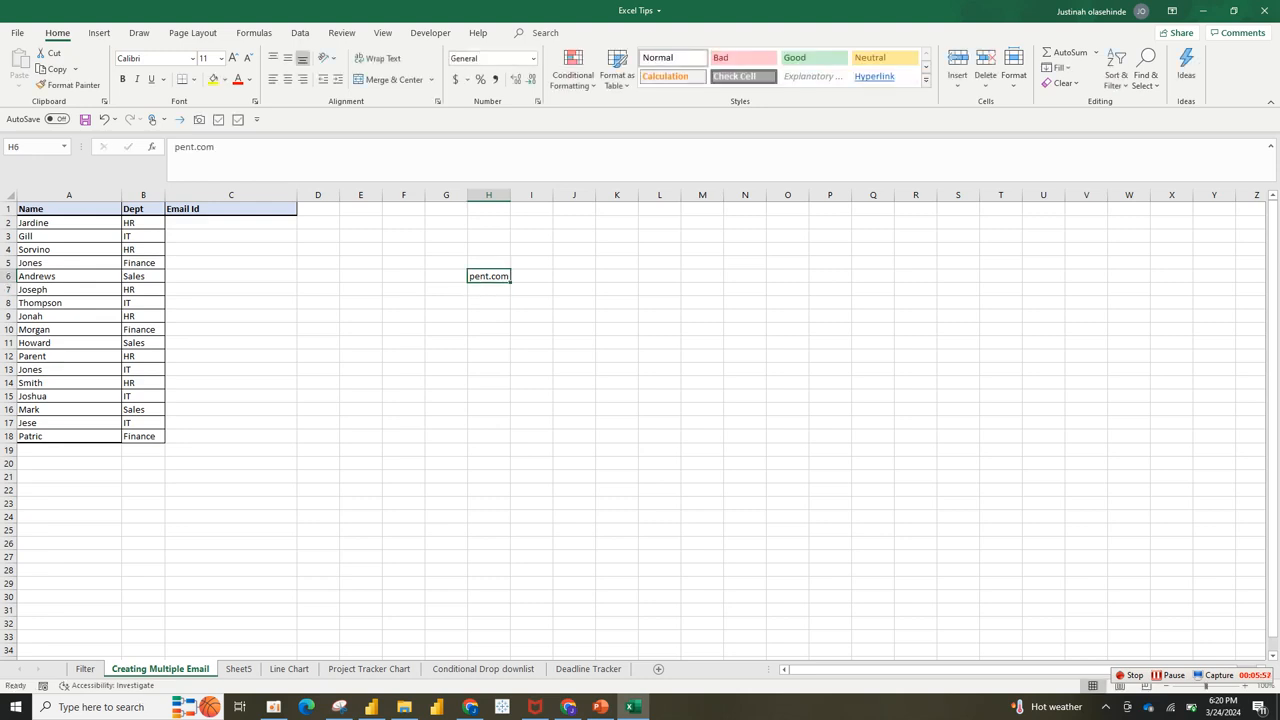
click(69, 223)
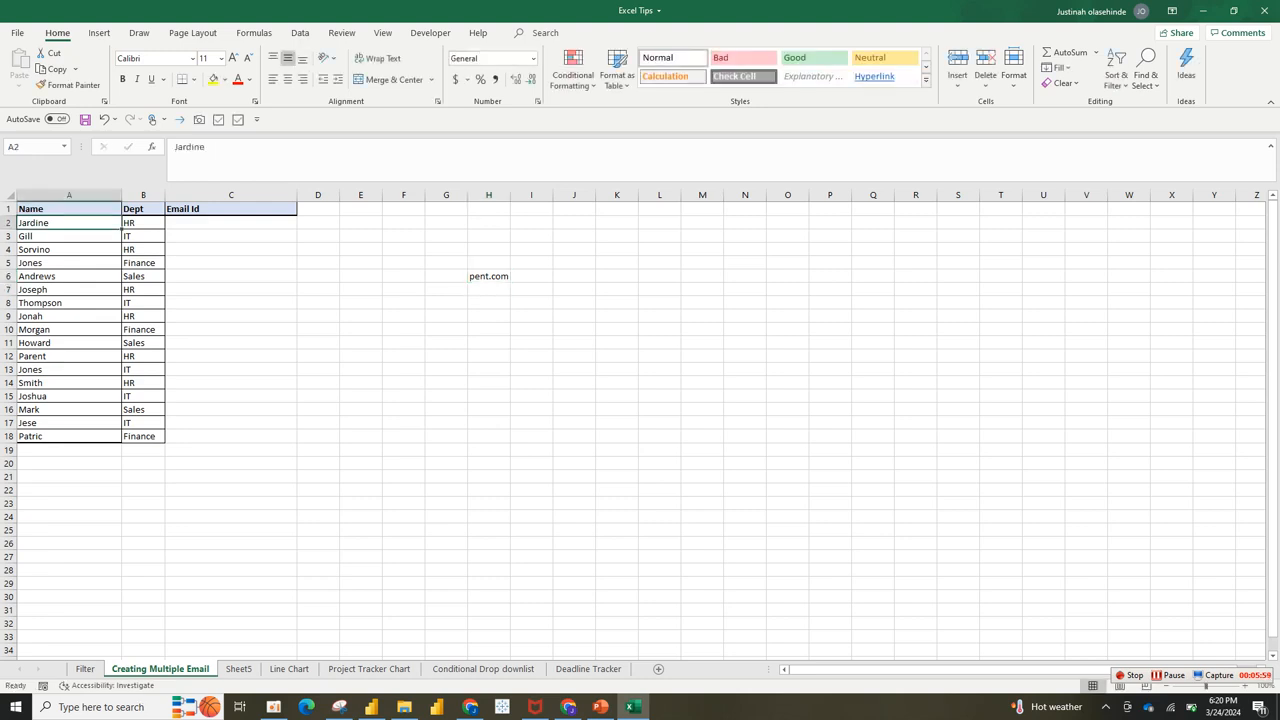
Step: Widen the Dept column B and review the names with their departments
click(143, 223)
drag(165, 194, 189, 194)
click(155, 316)
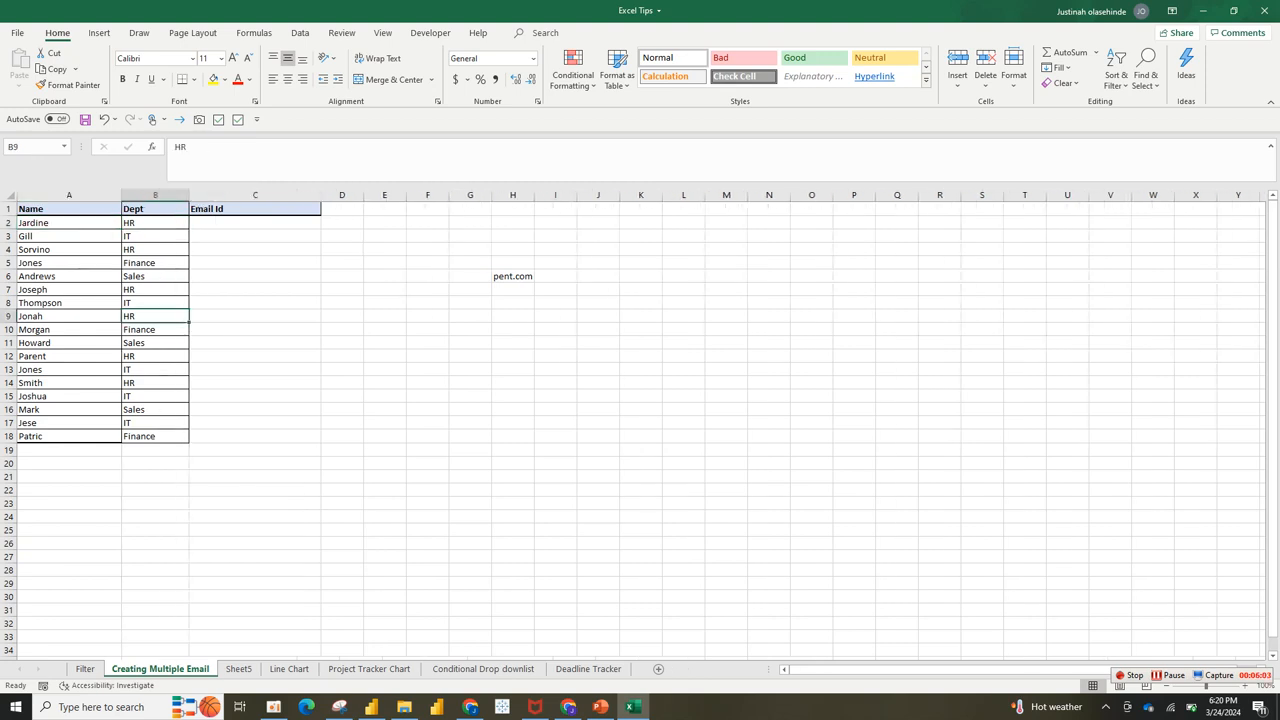
drag(69, 316, 155, 316)
click(155, 343)
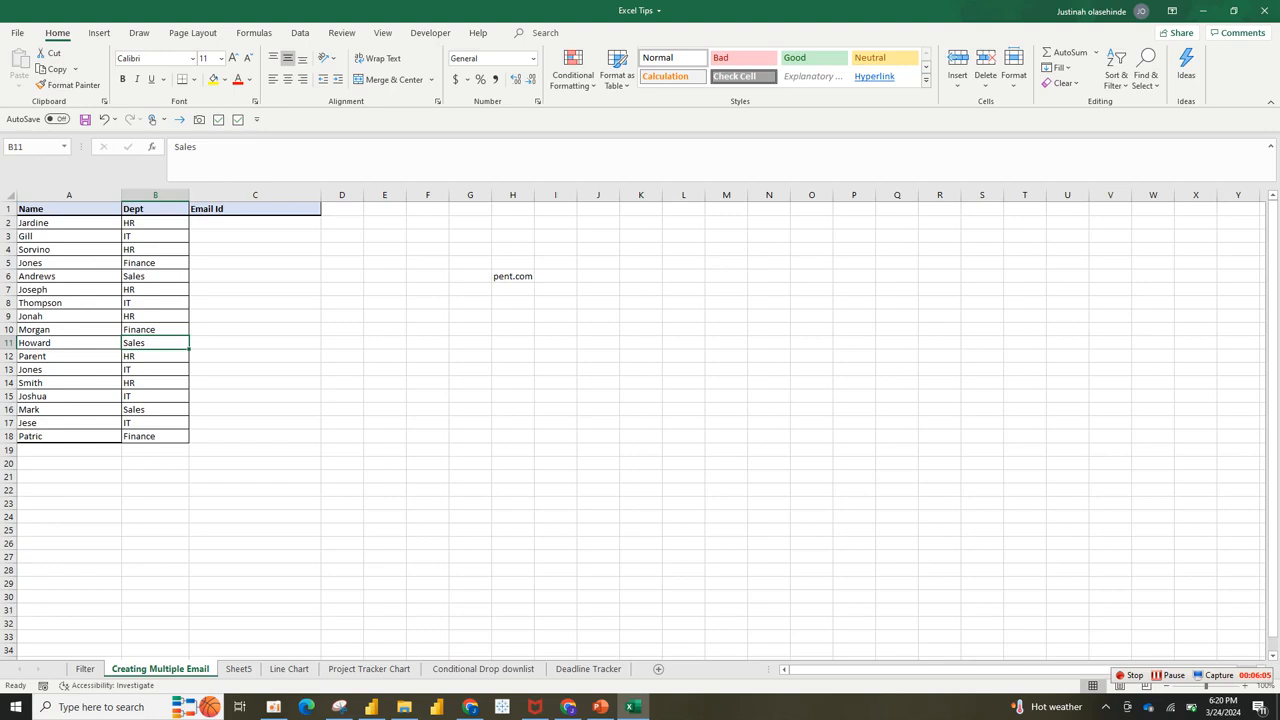
click(69, 223)
click(255, 223)
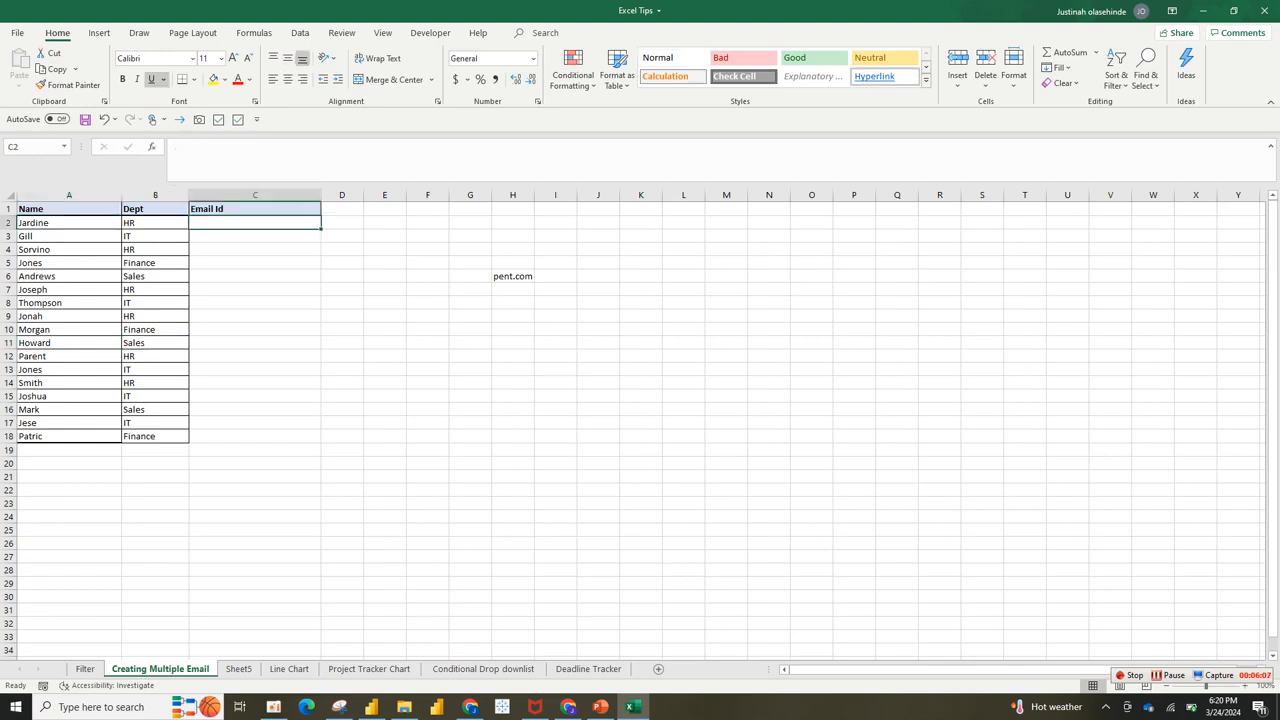
text(jar)
key(BackSpace)
key(BackSpace)
key(BackSpace)
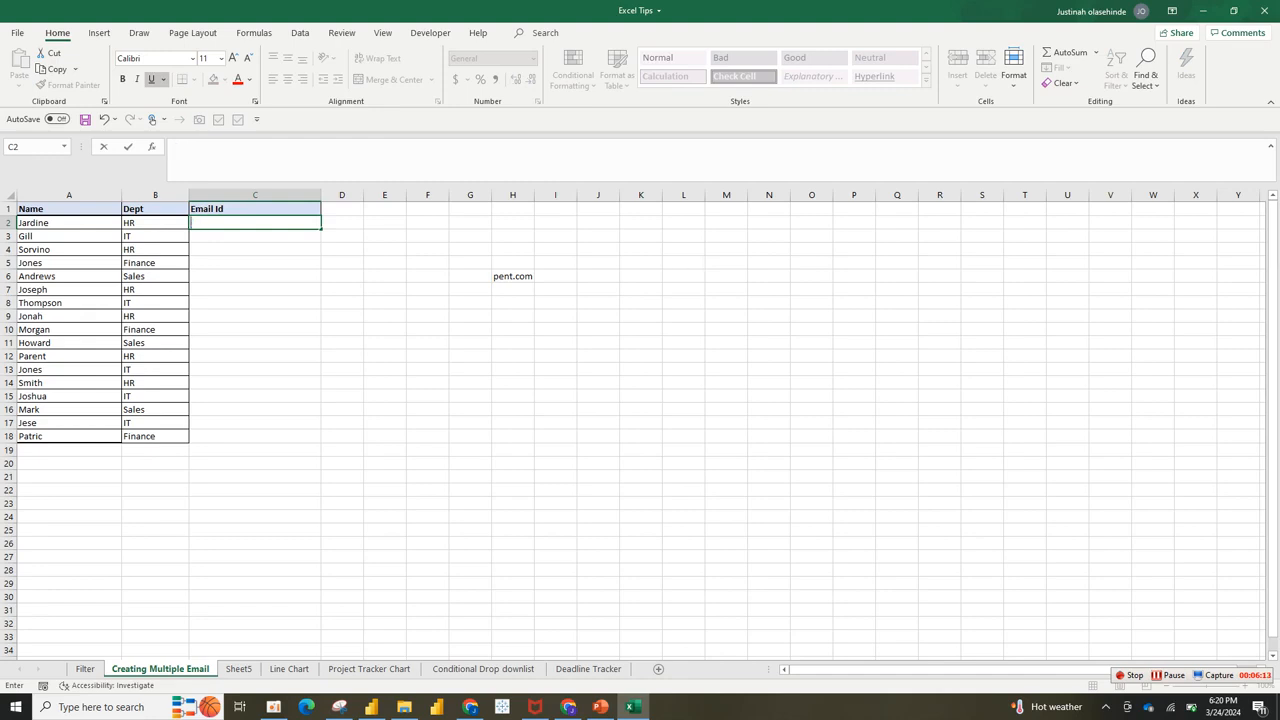
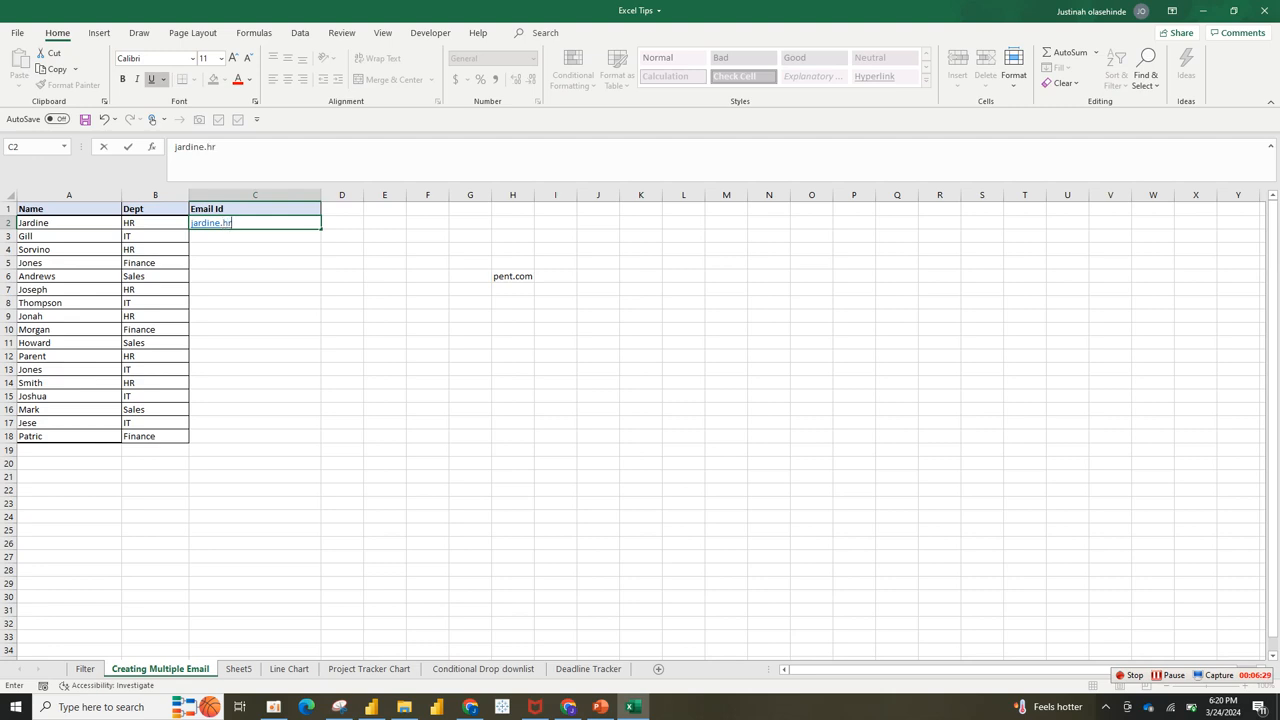
key(Return)
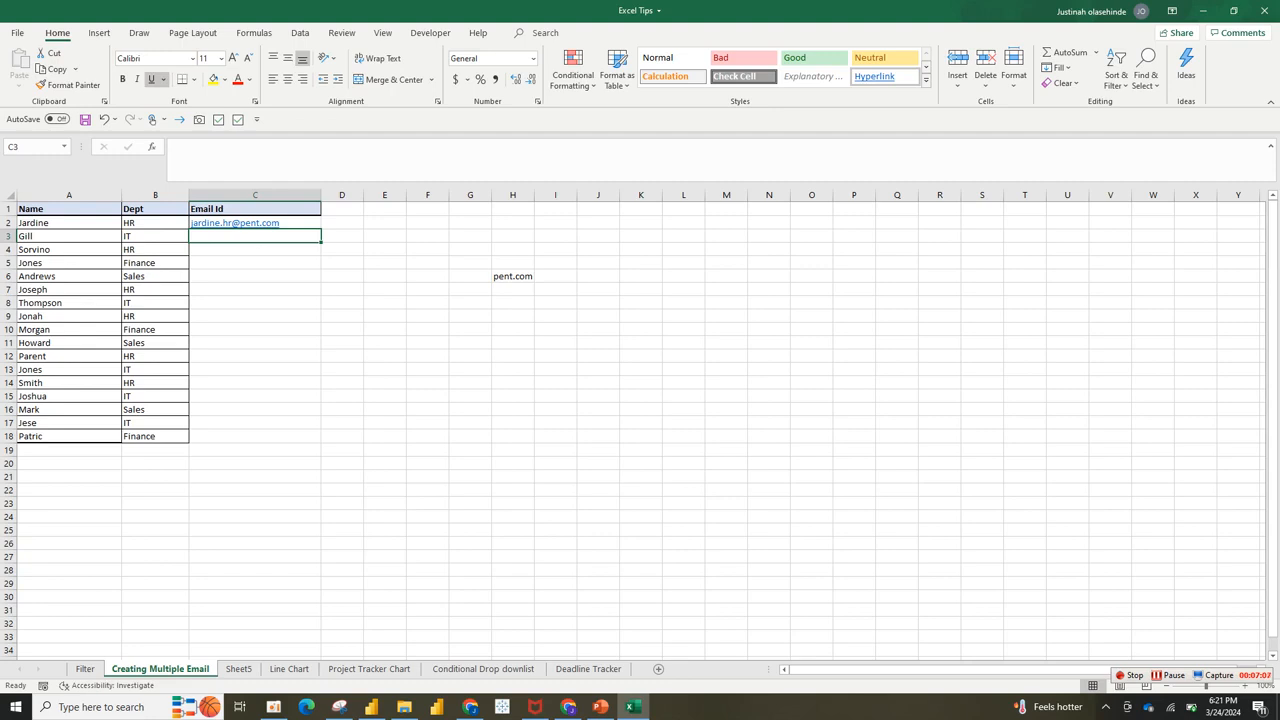
click(255, 223)
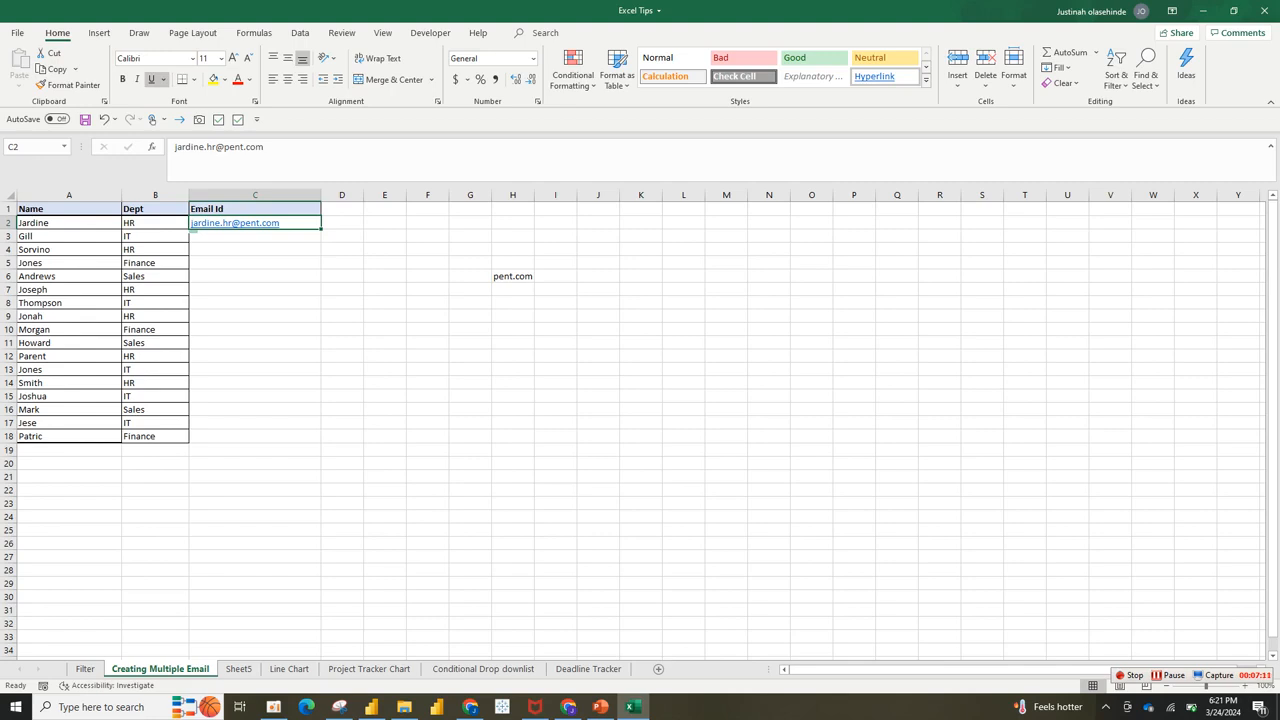
click(255, 236)
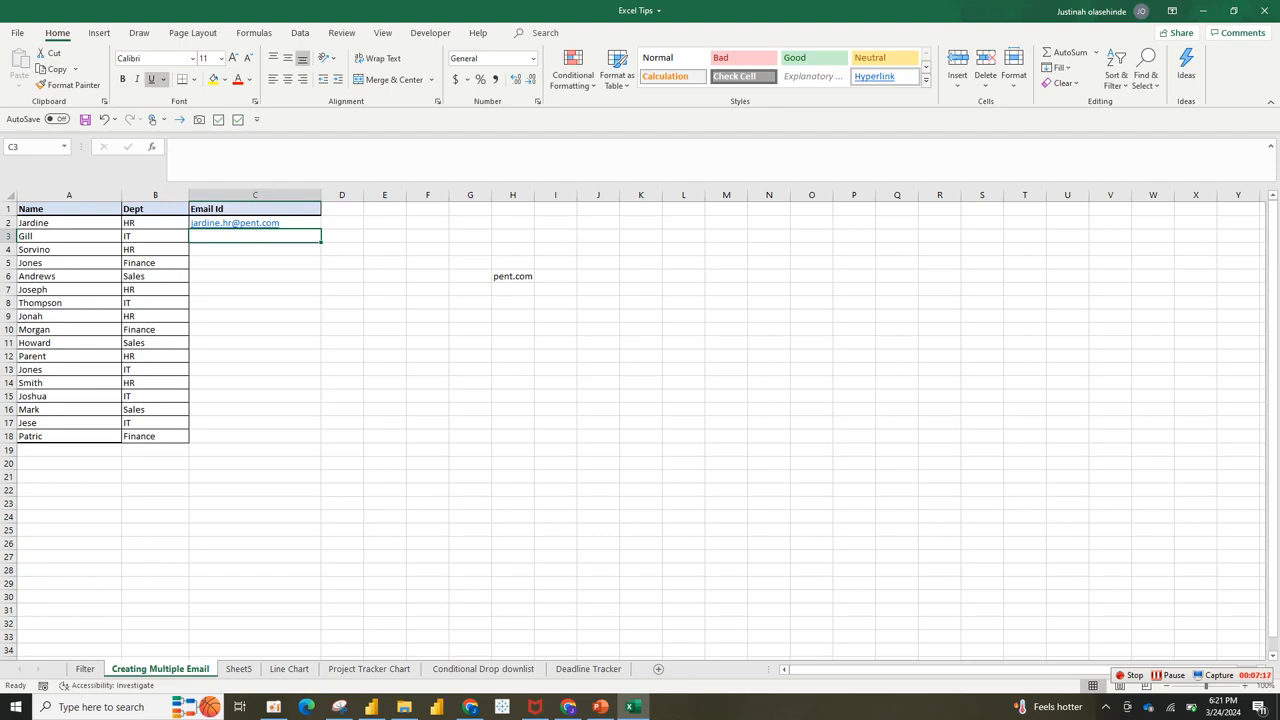
Step: Flash Fill the remaining Email Id addresses with Ctrl+E, fit column C, then move to Sheet5
key(ctrl+e)
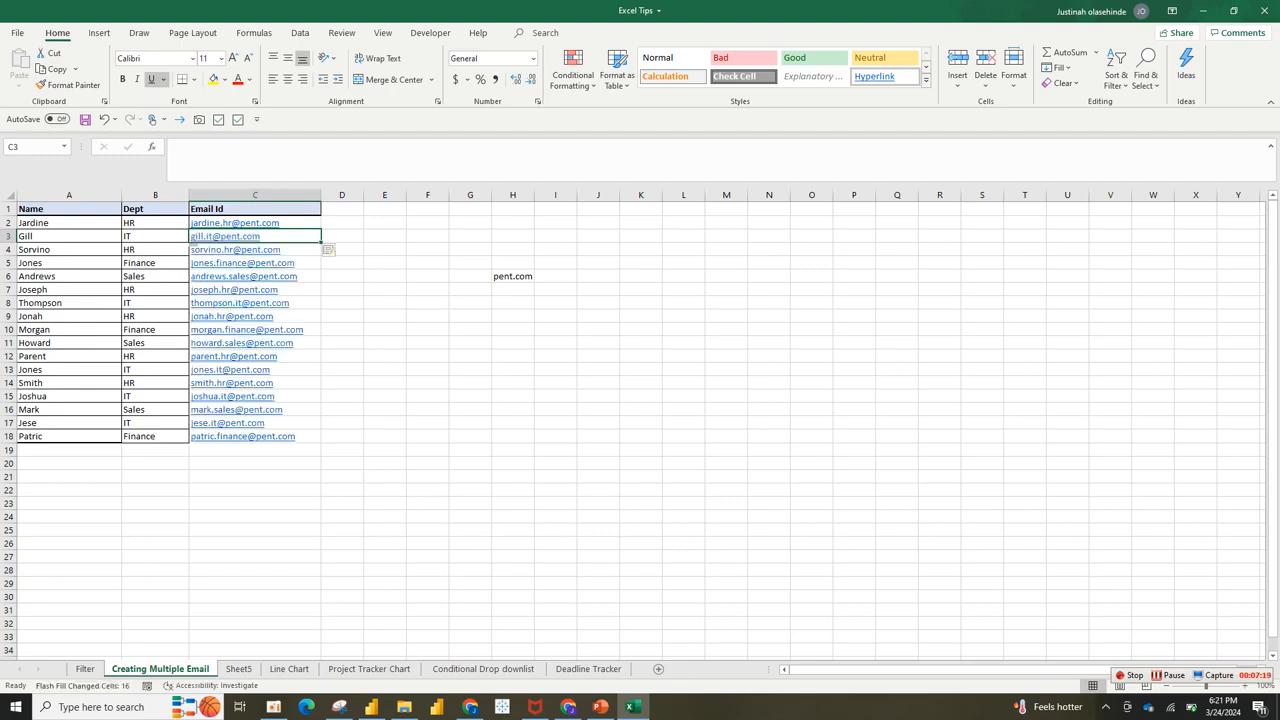
click(428, 343)
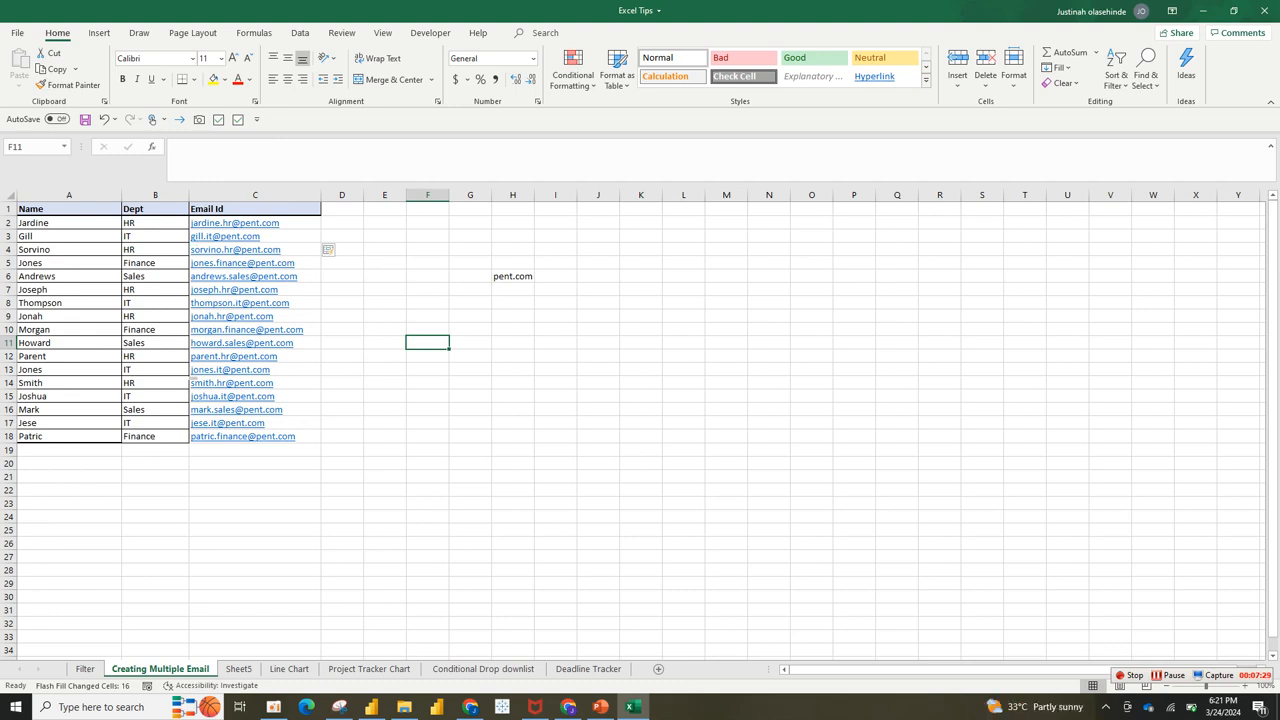
drag(321, 195, 362, 195)
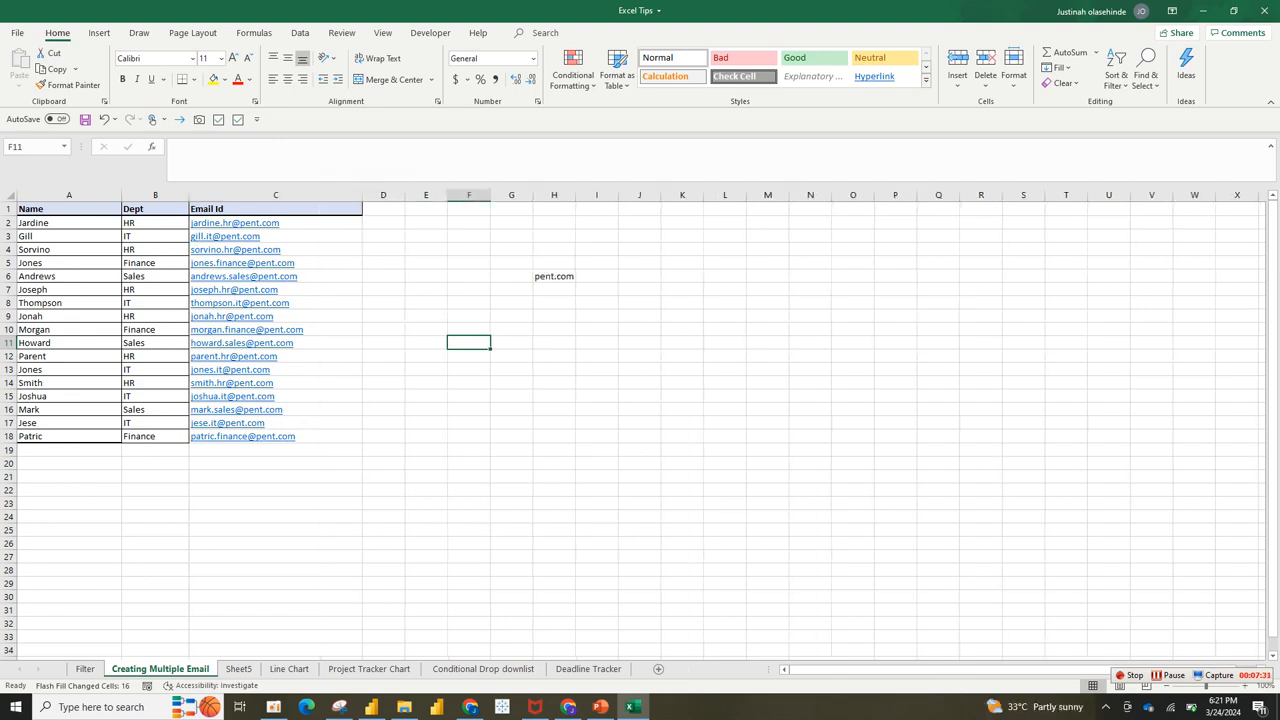
click(155, 263)
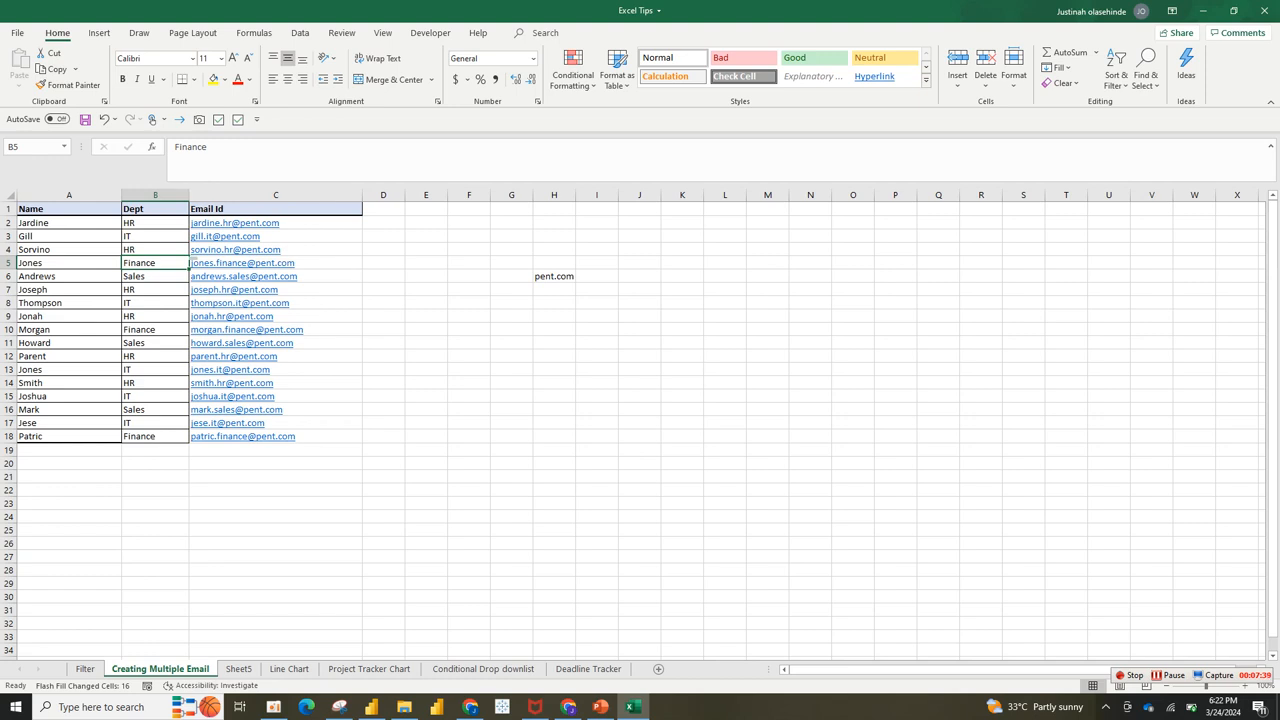
drag(362, 195, 328, 195)
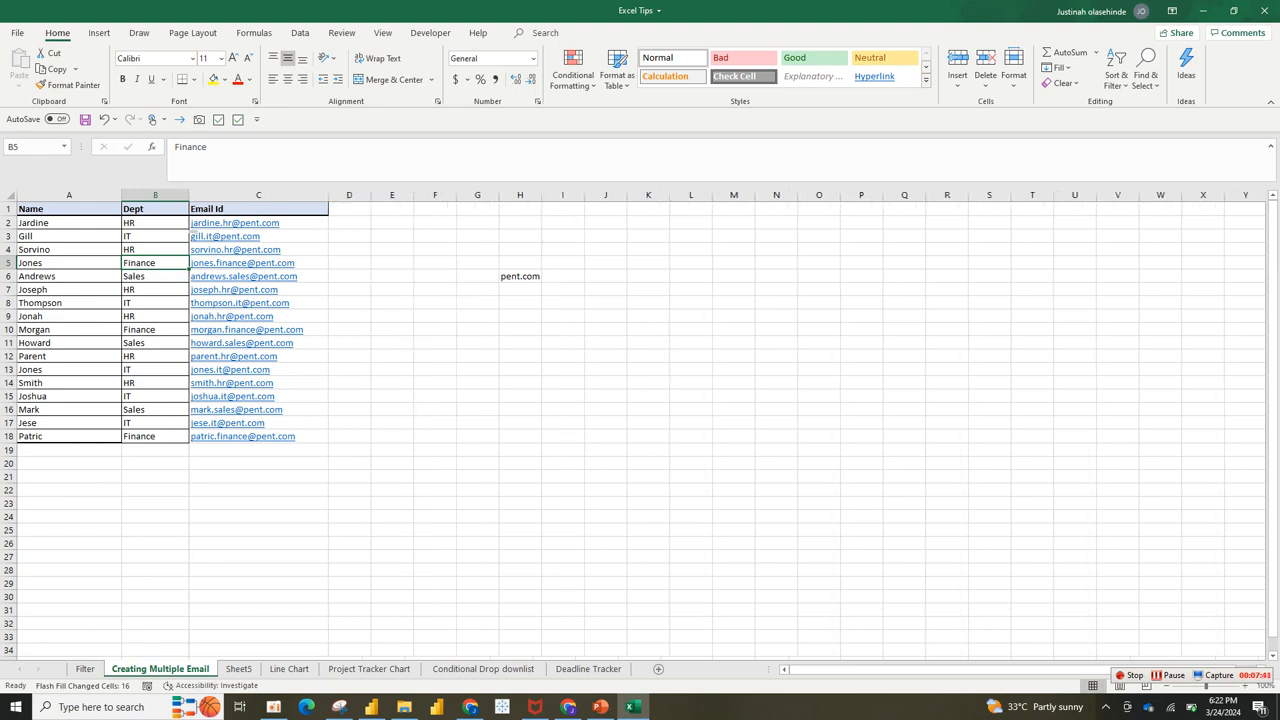
click(302, 223)
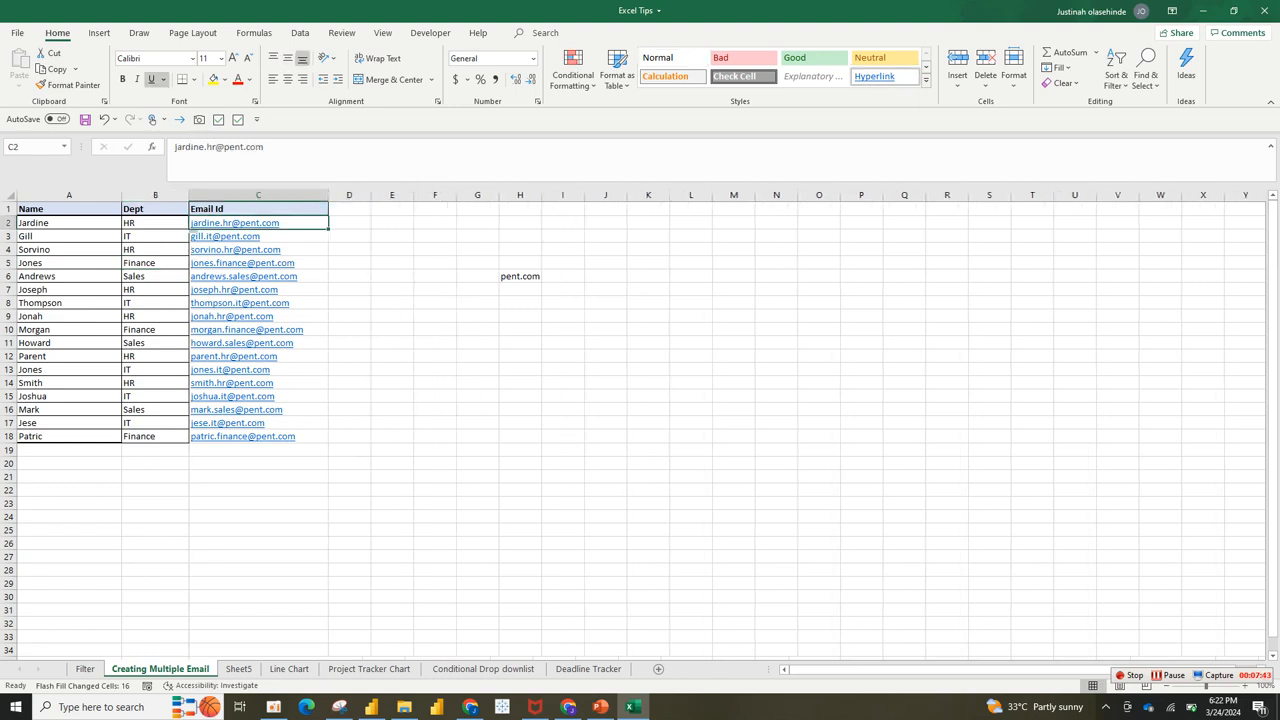
click(302, 237)
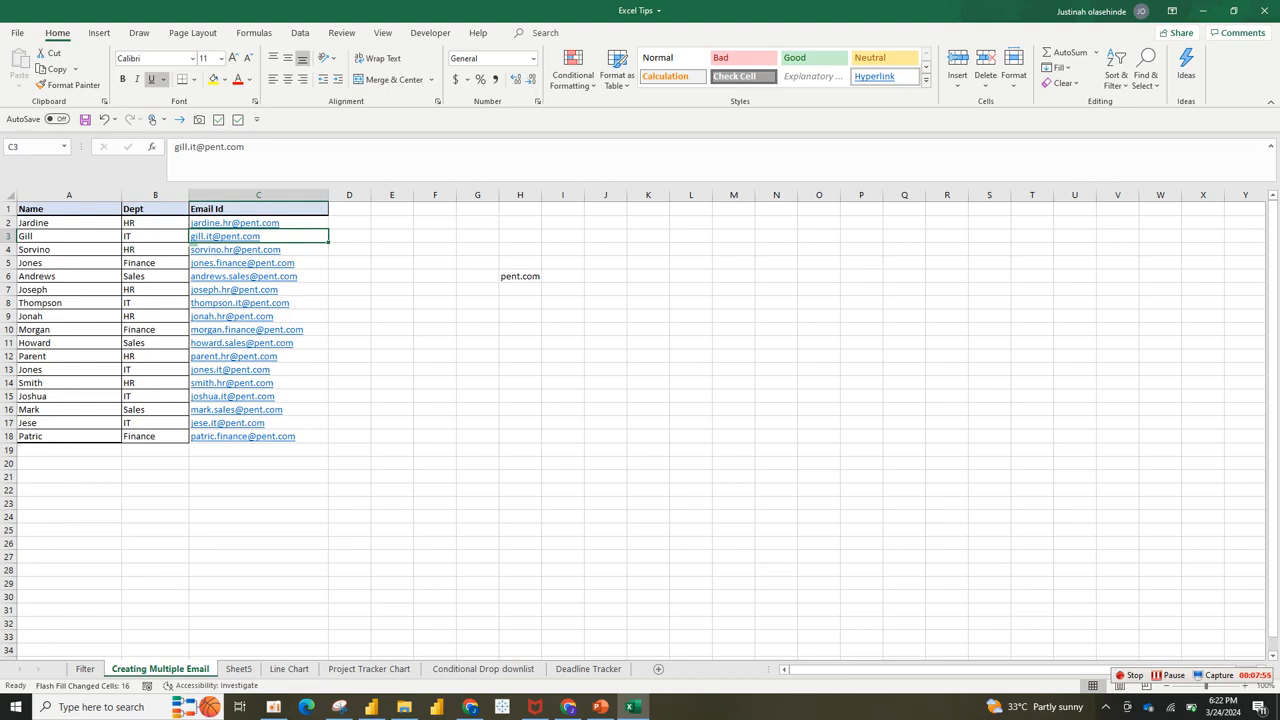
key(ctrl+Page_Down)
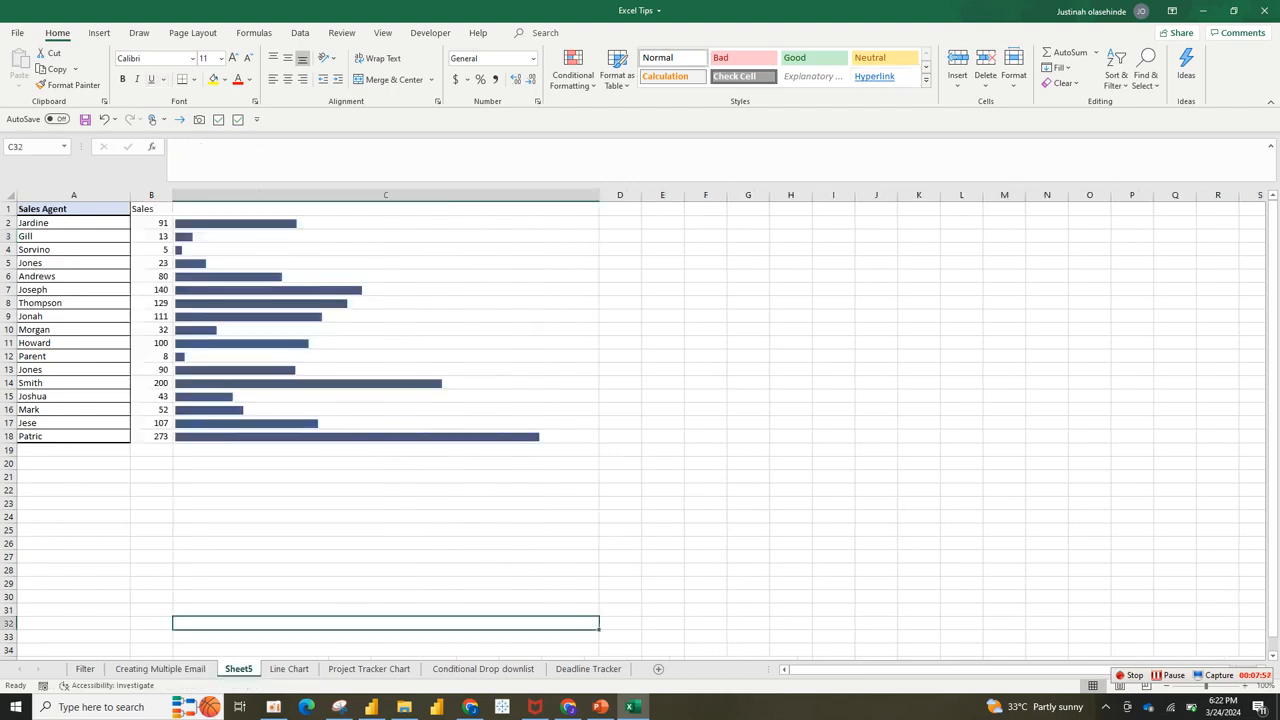
Step: Clear the REPT bar formulas from cells C2:C18 on Sheet5
double_click(239, 669)
drag(300, 222, 300, 436)
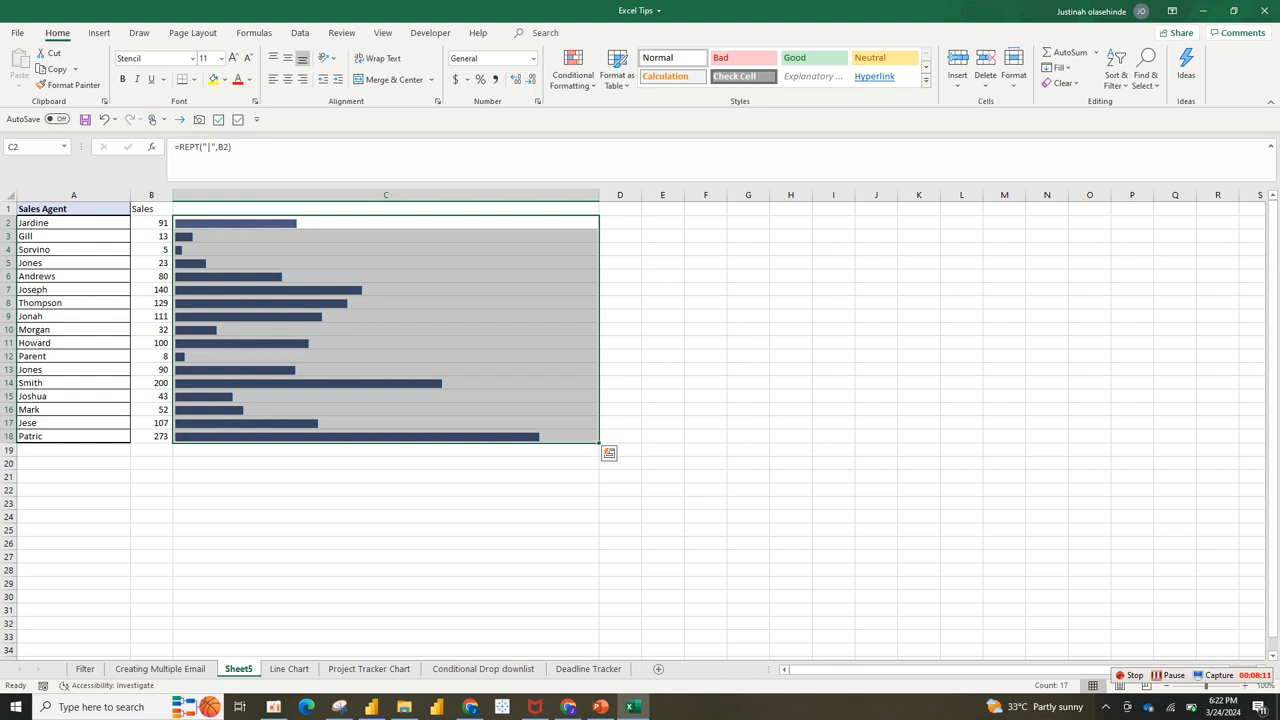
key(Delete)
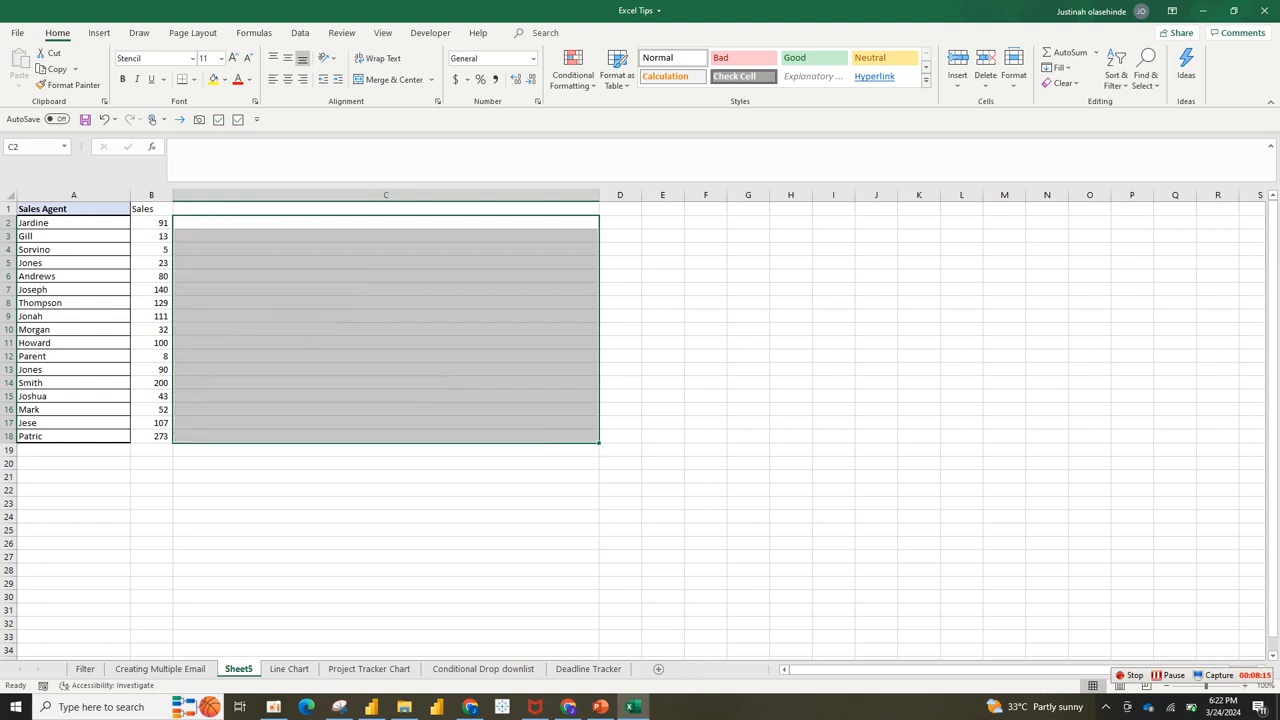
click(386, 236)
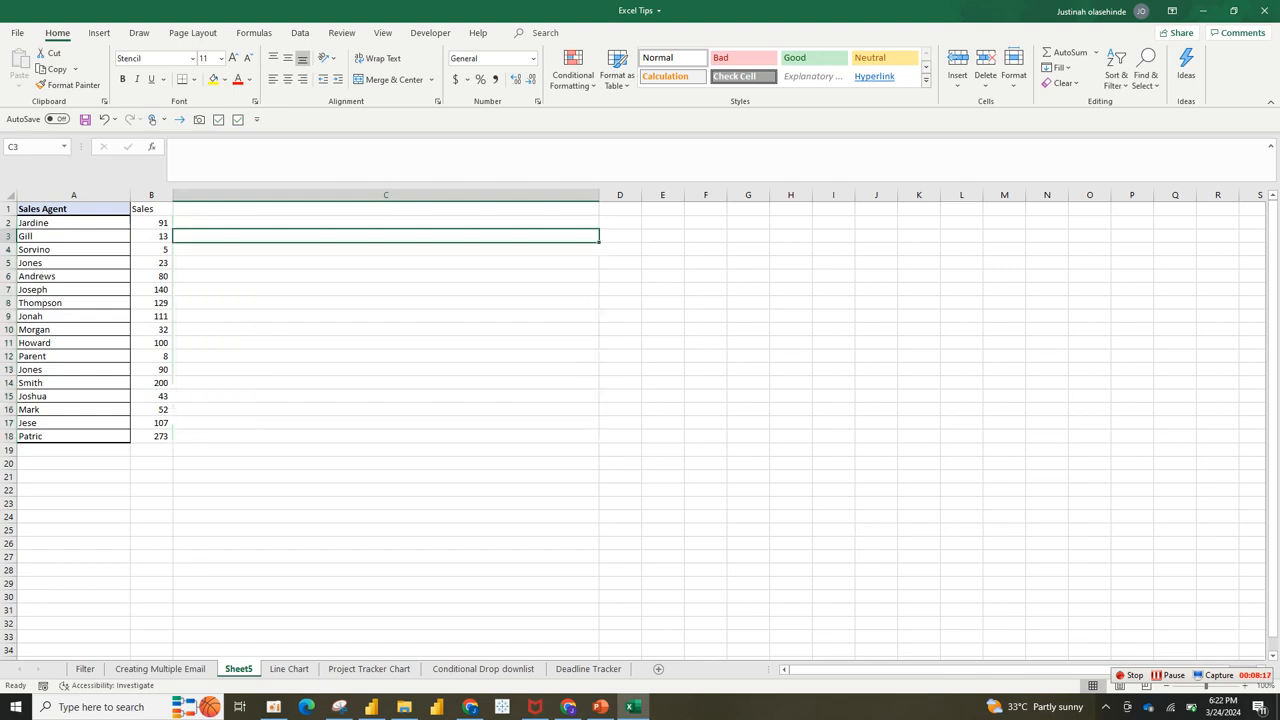
click(386, 303)
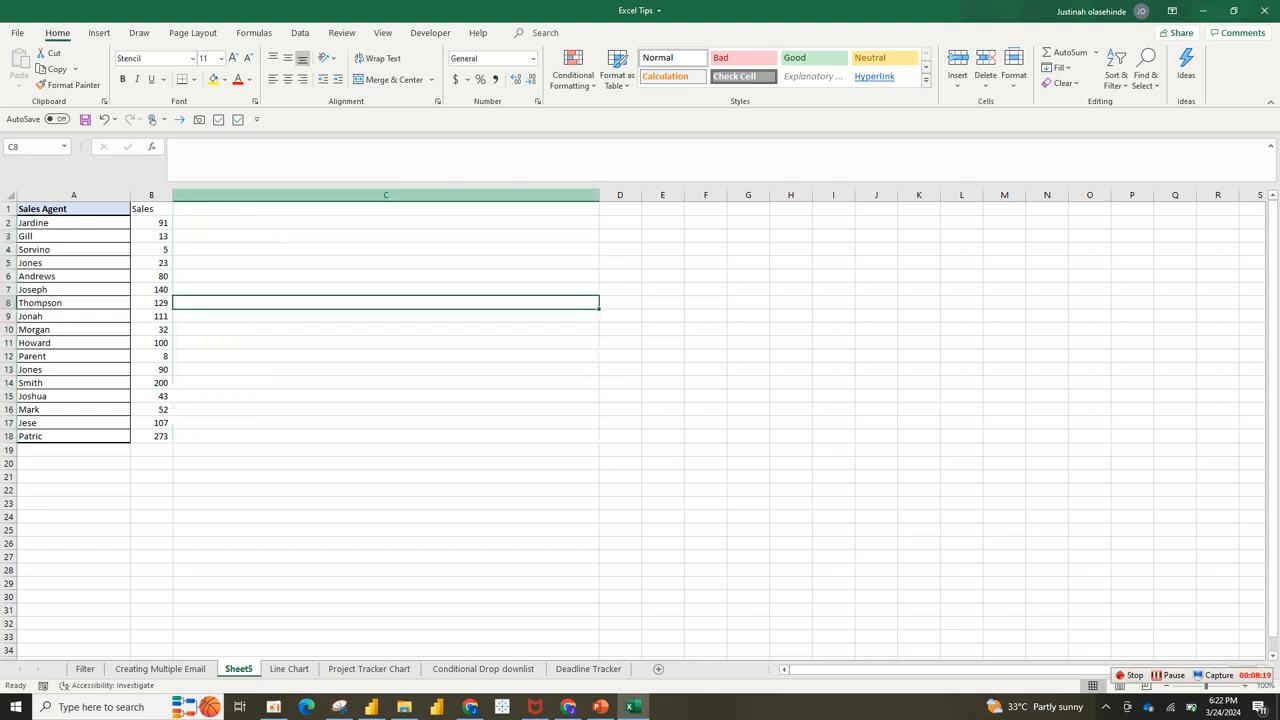
Step: Delete the old wide column C and select cell C2
click(386, 195)
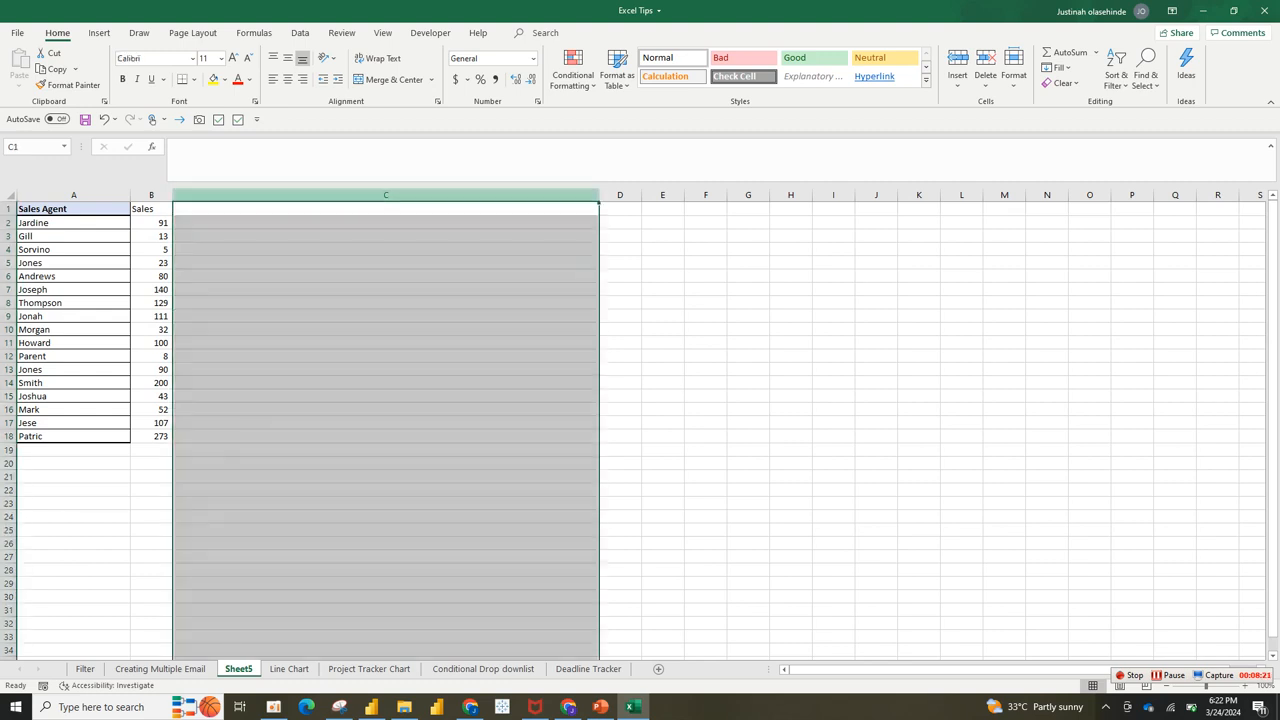
right_click(515, 195)
click(545, 320)
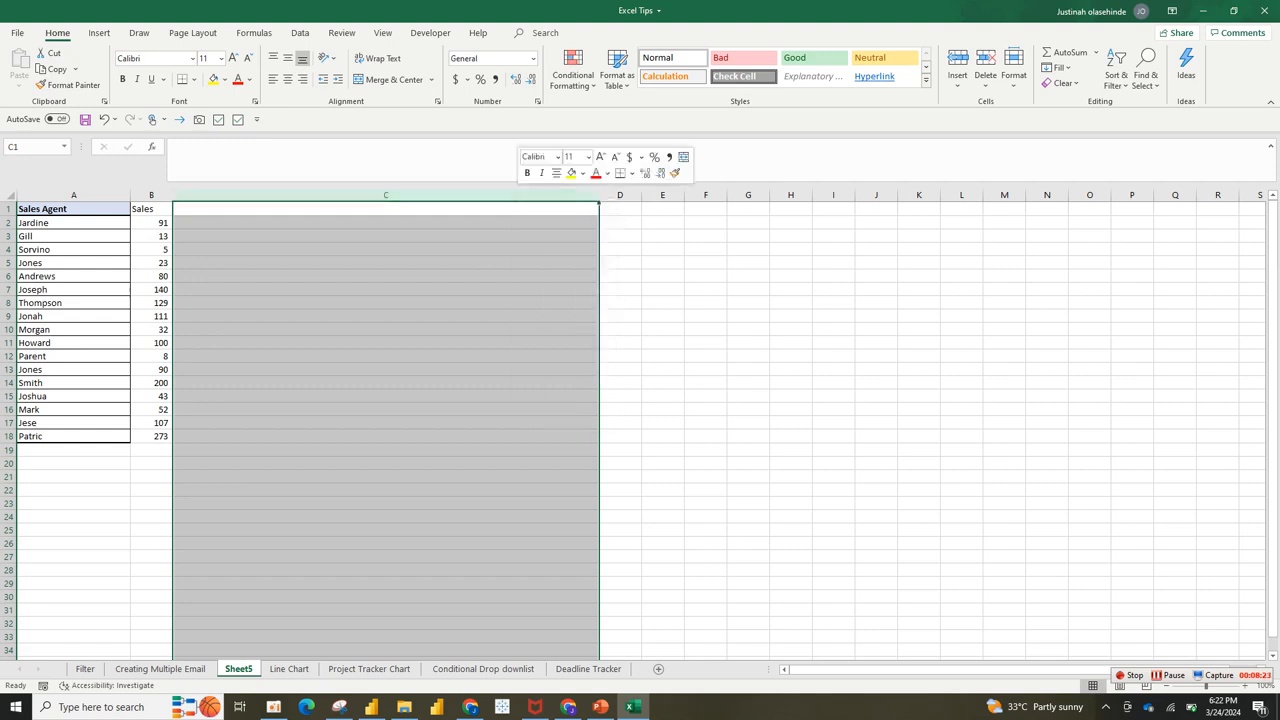
click(237, 236)
click(195, 223)
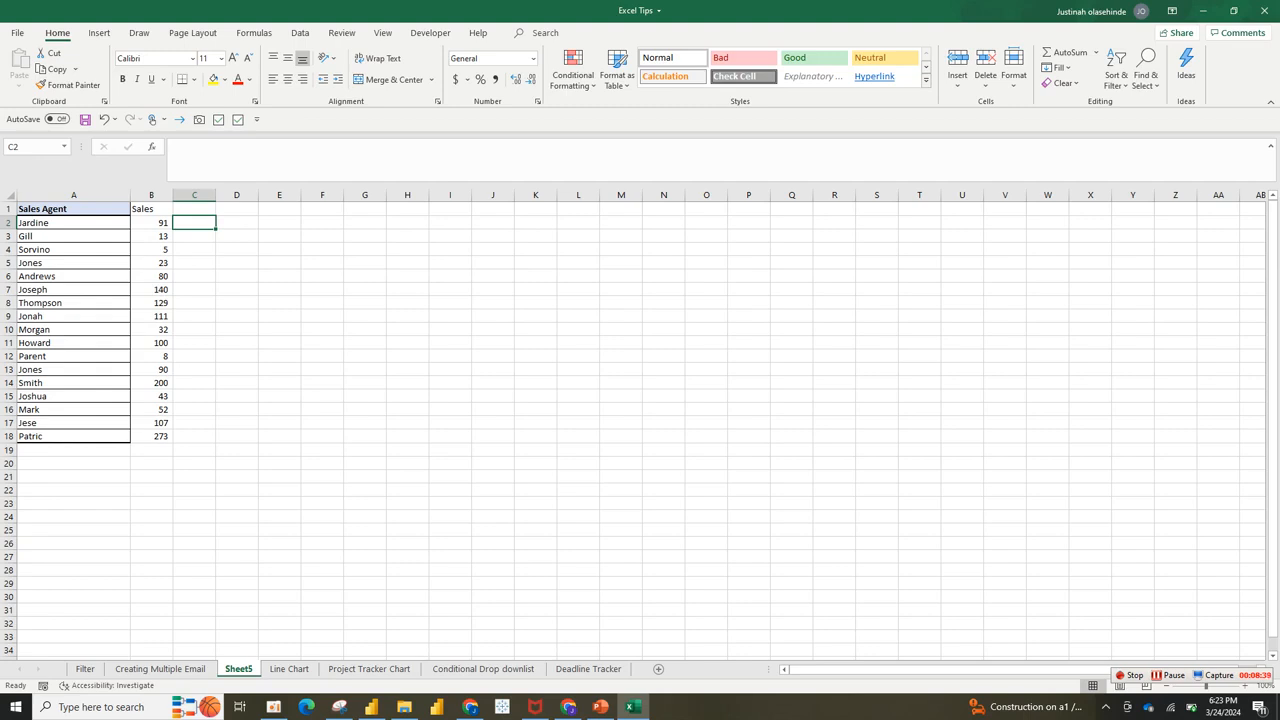
Step: Enter =REPT("|",B2) in C2 to draw a pipe bar sized by B2's sales
text(=rept)
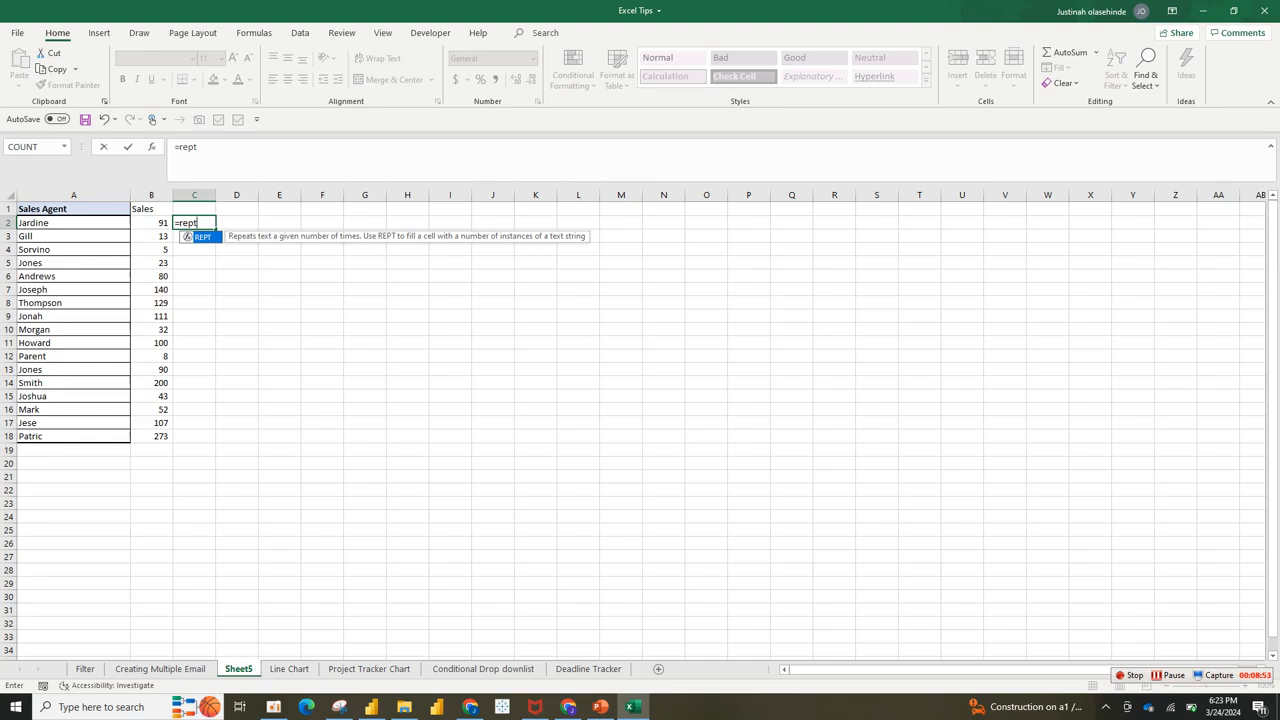
key(Tab)
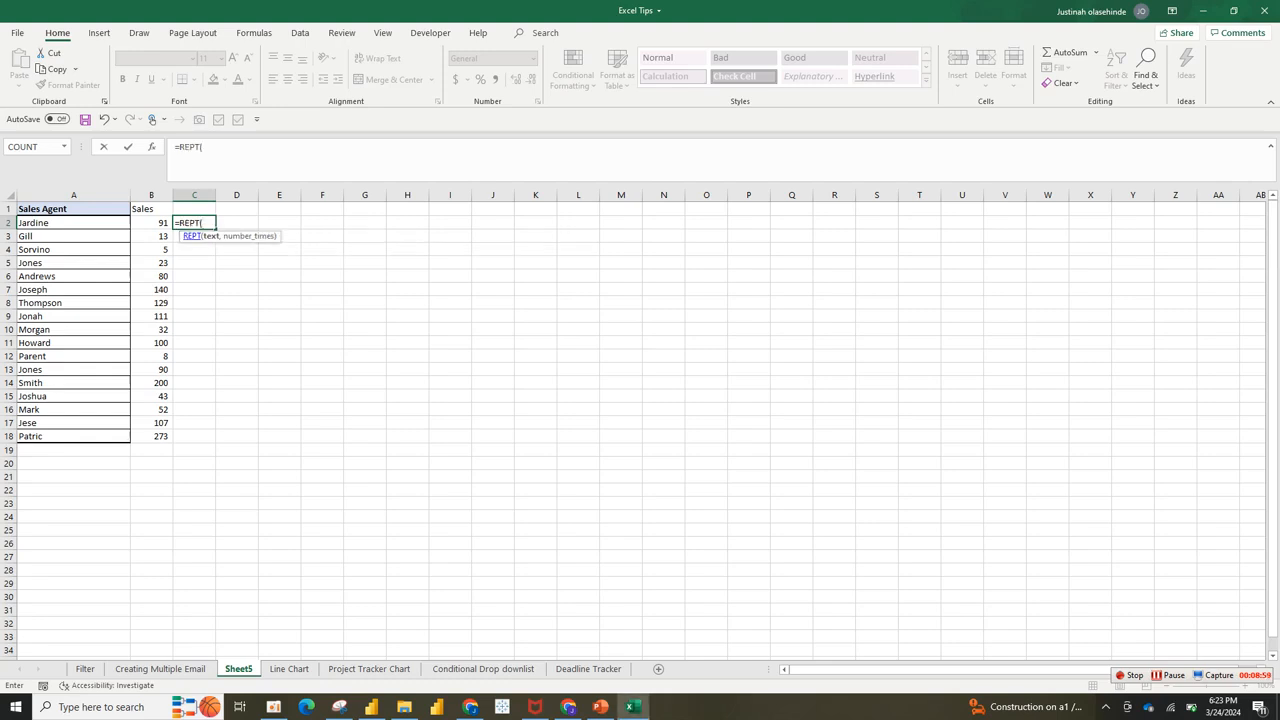
text(")
text(\)
text(|)
text(")
text(,)
key(Left)
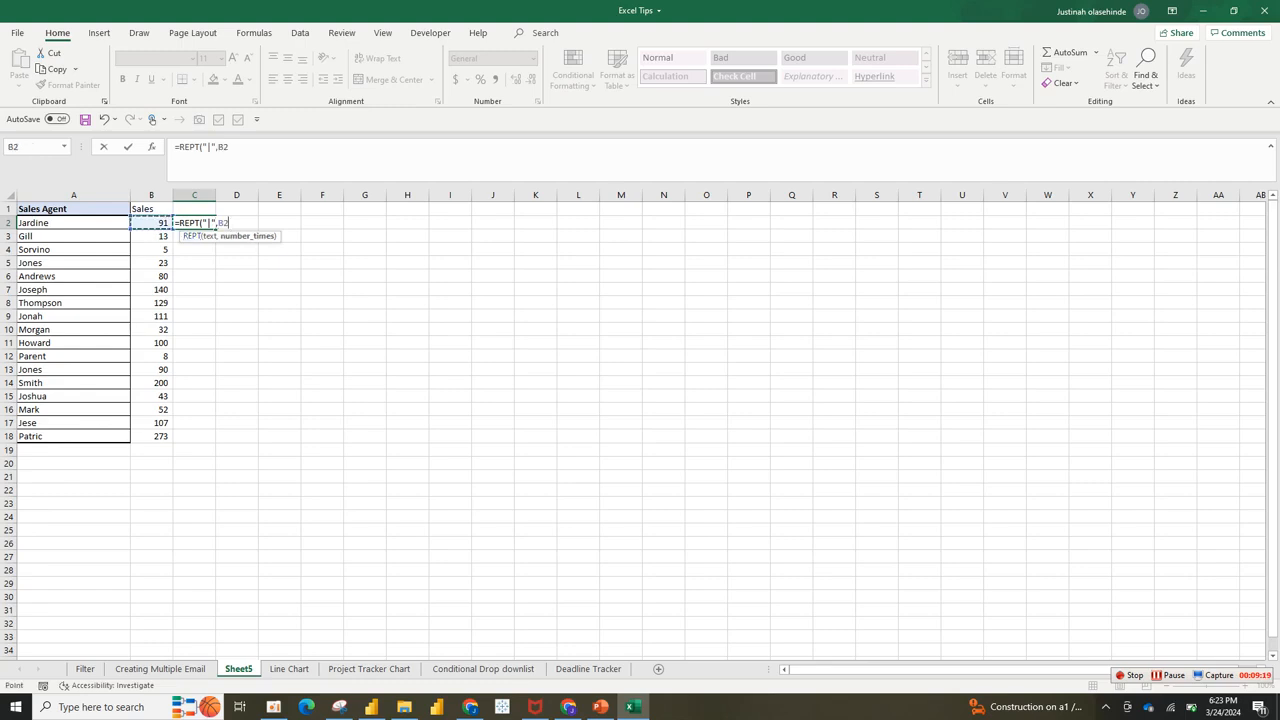
text())
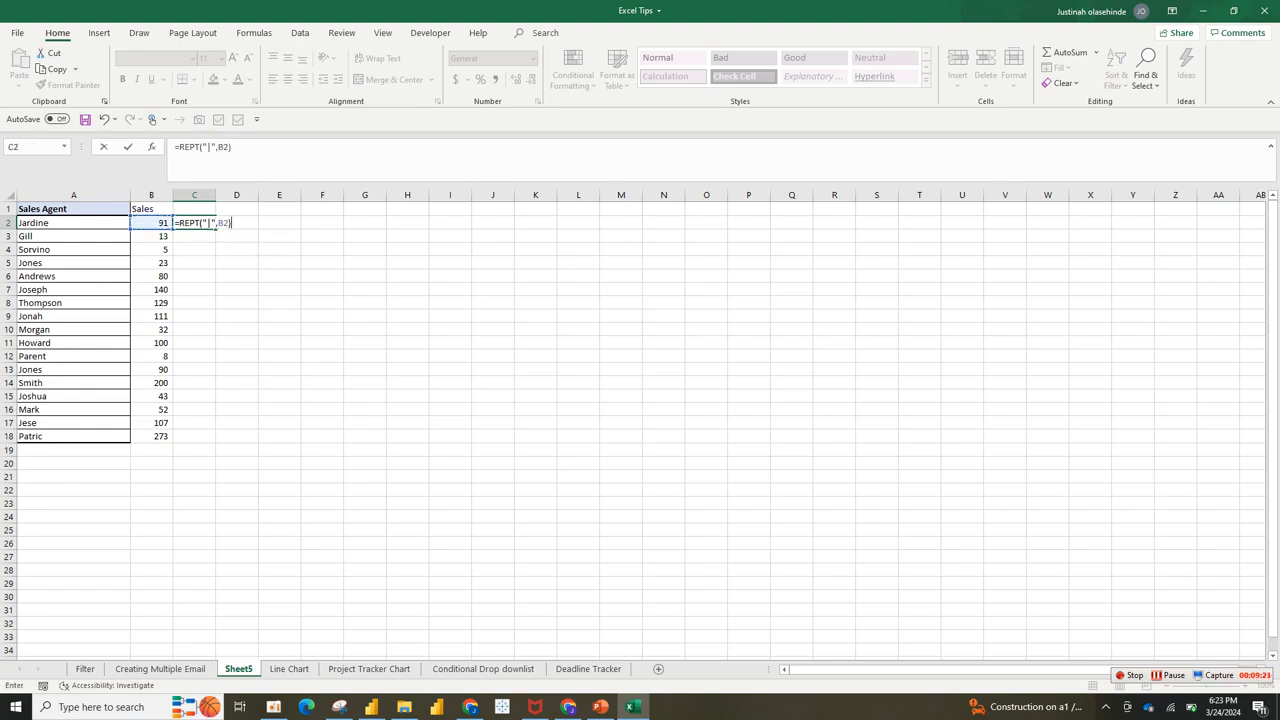
key(Return)
Step: Autofit column C to the bar and fill the formula down to C18
double_click(215, 195)
click(222, 223)
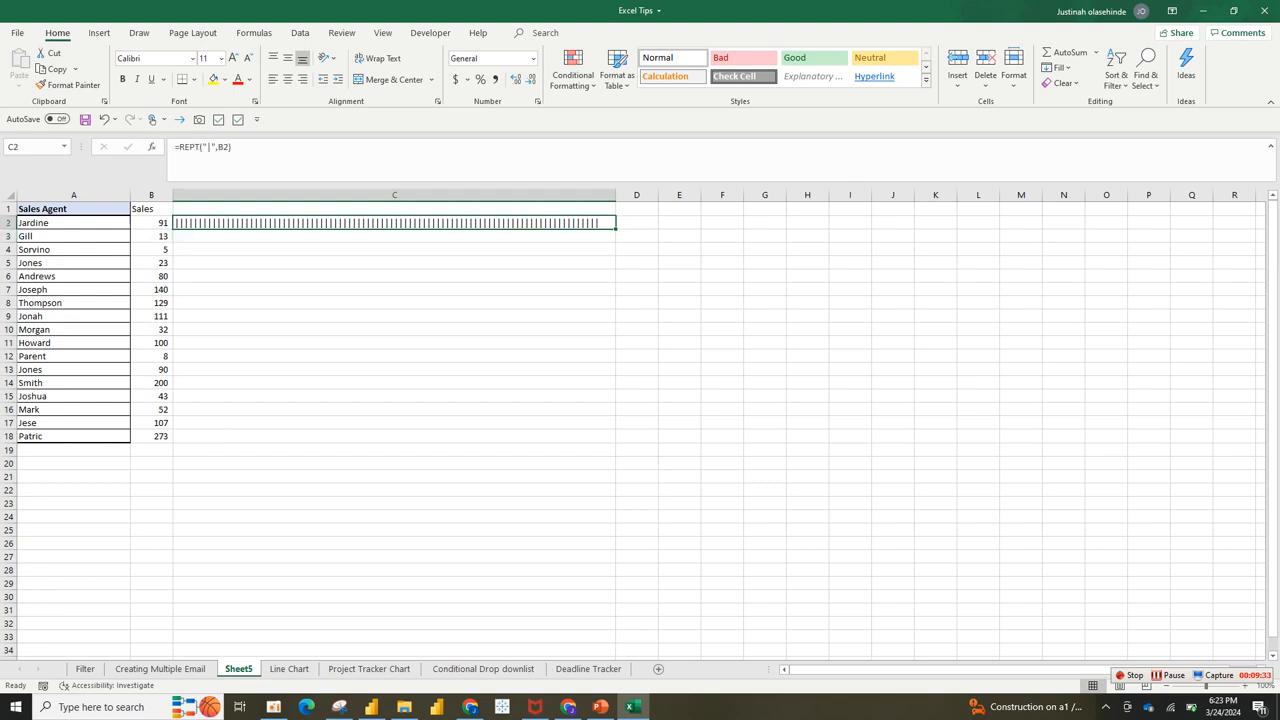
double_click(615, 228)
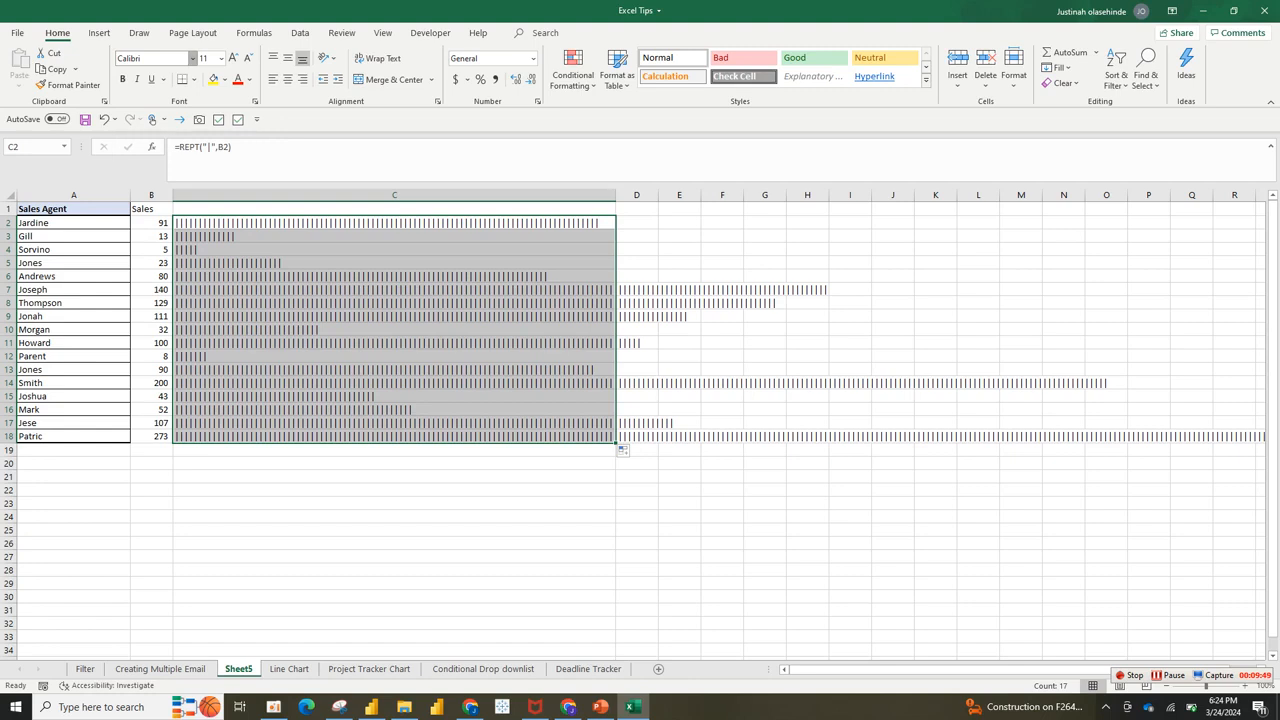
Step: Enter Stencil in the Font name box for the bar cells C2:C18
click(192, 58)
text(Stencil)
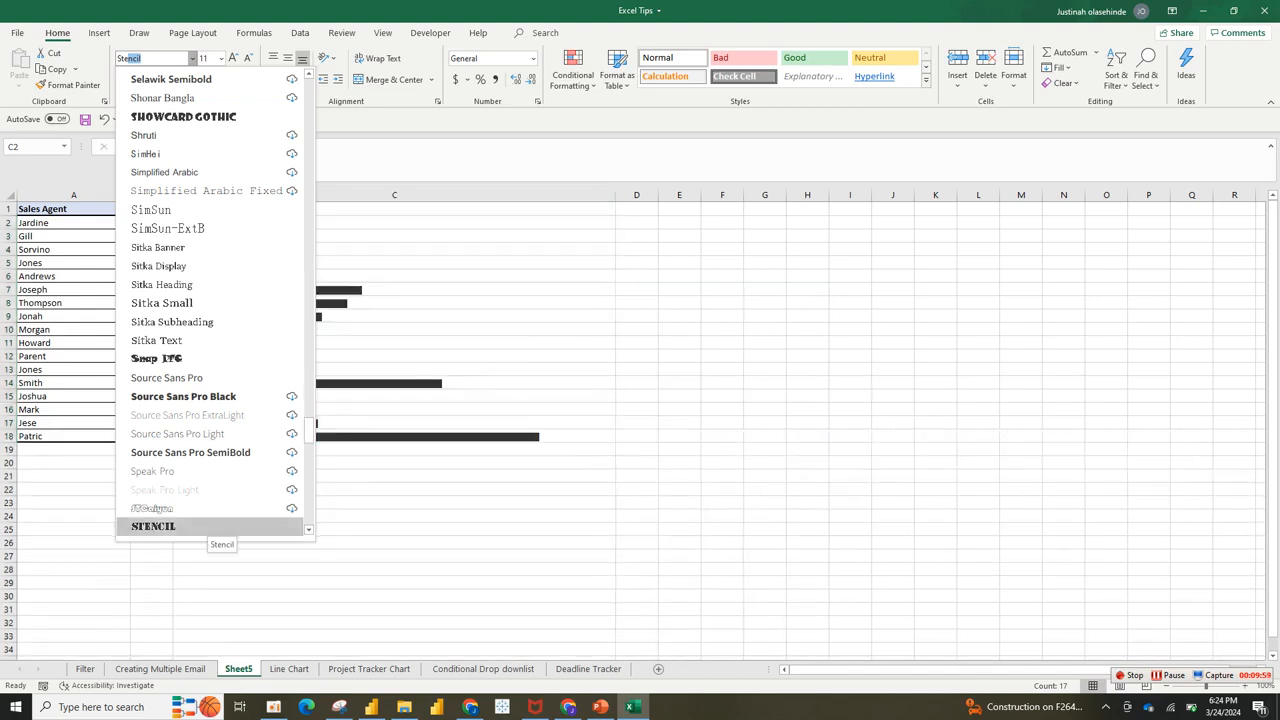
Step: Apply Stencil, colour the bars Blue Accent 1 Darker 50%, and narrow column C
click(205, 527)
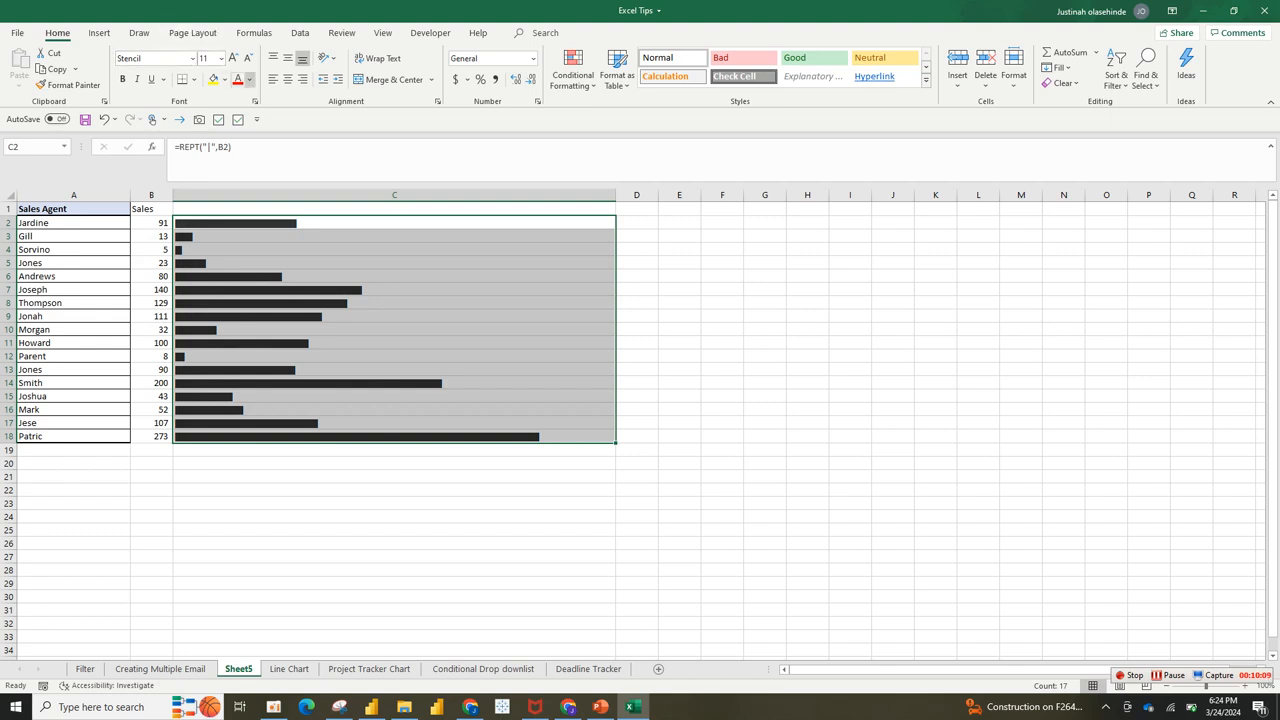
click(249, 79)
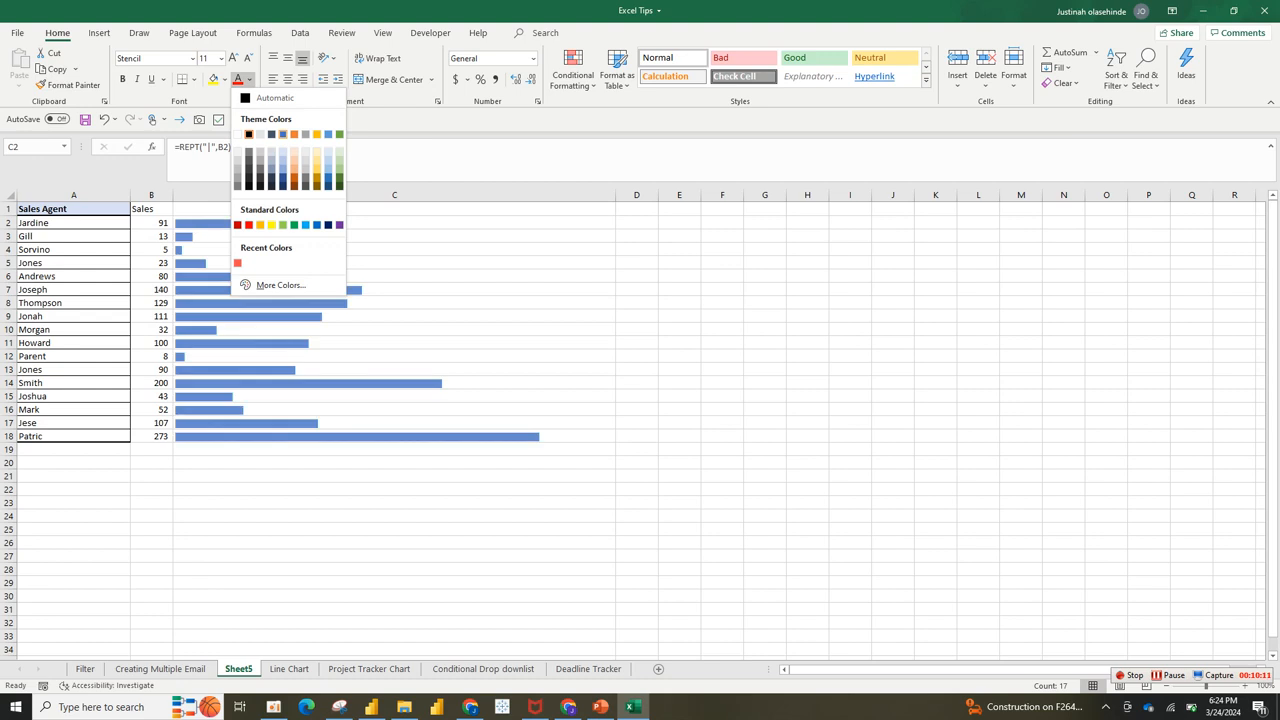
click(283, 134)
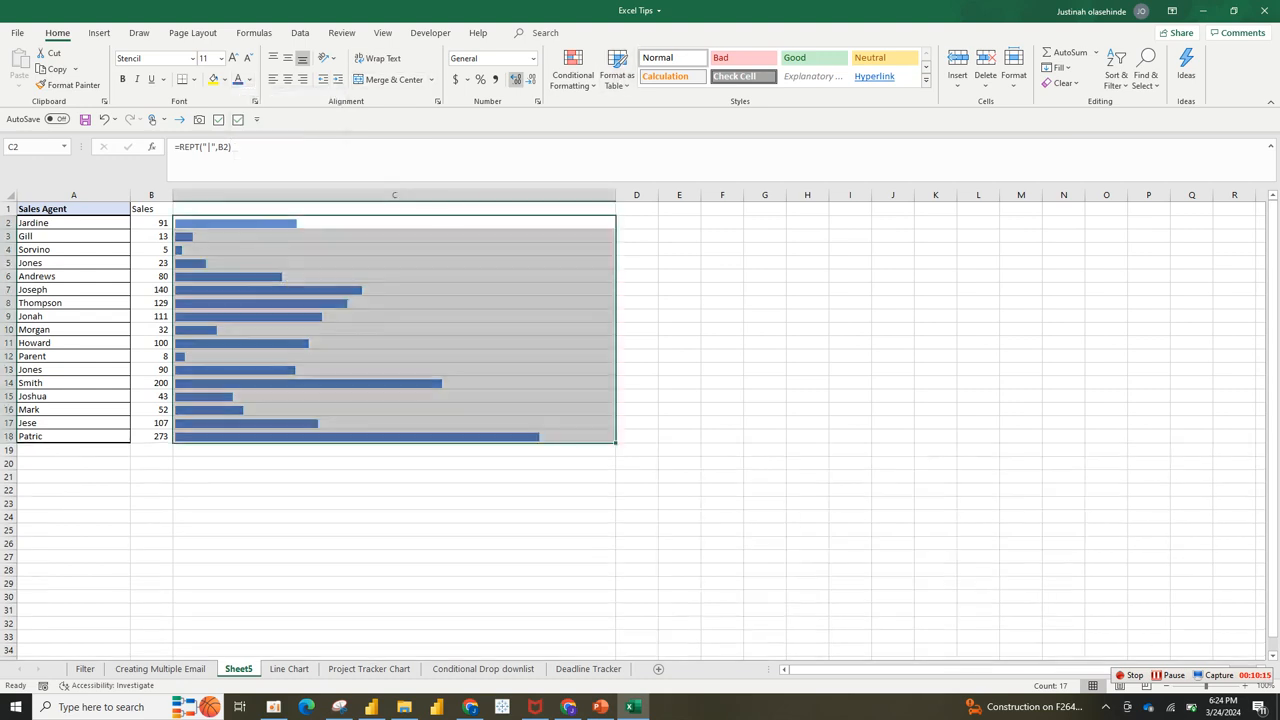
click(249, 80)
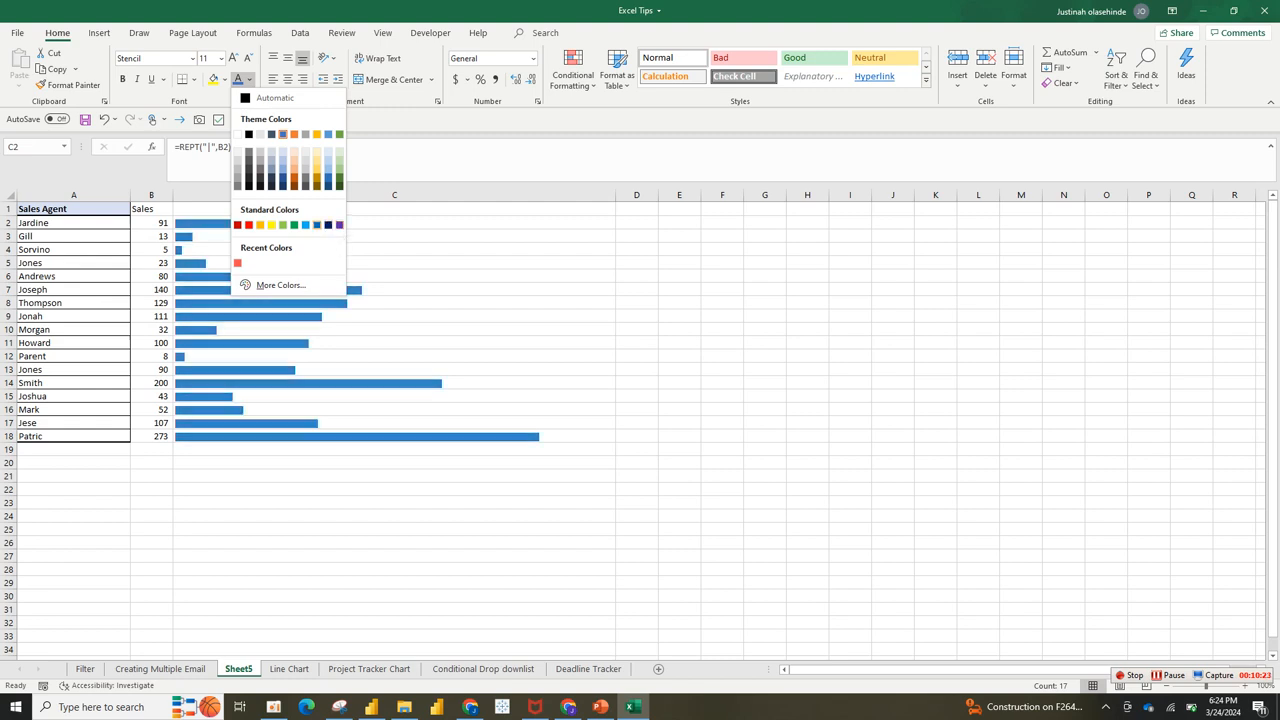
click(283, 185)
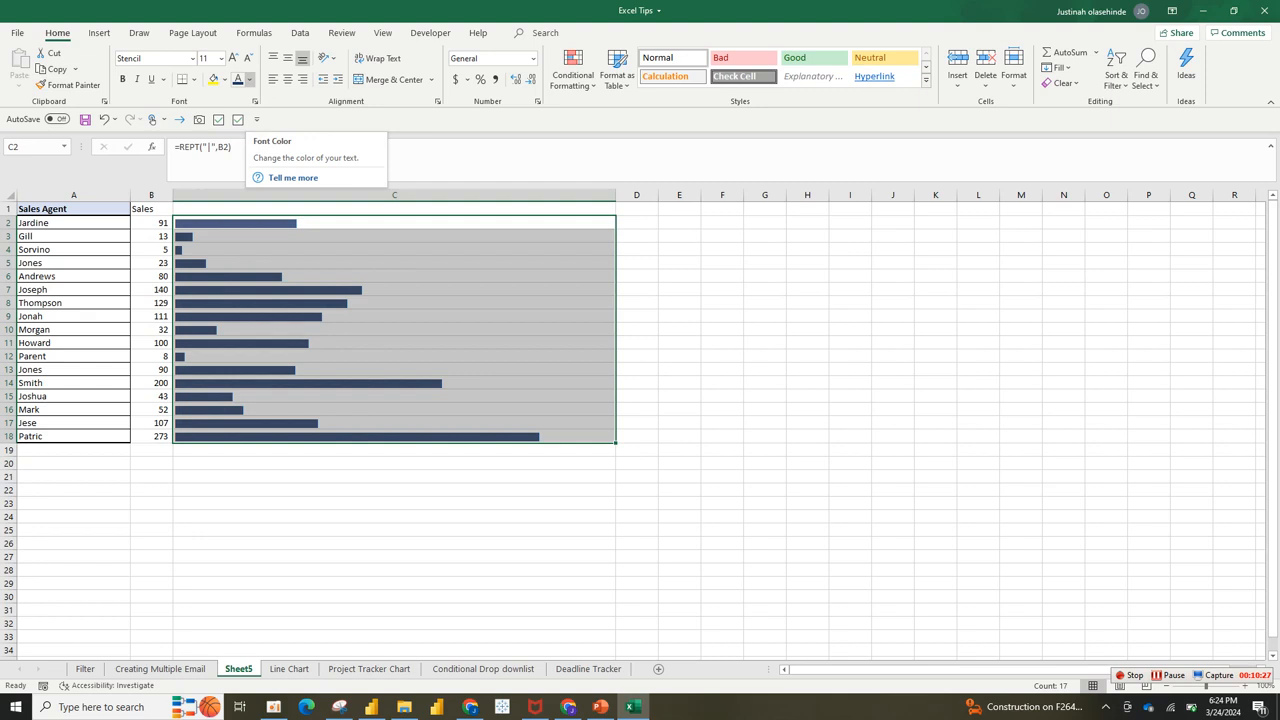
click(394, 209)
drag(616, 195, 493, 195)
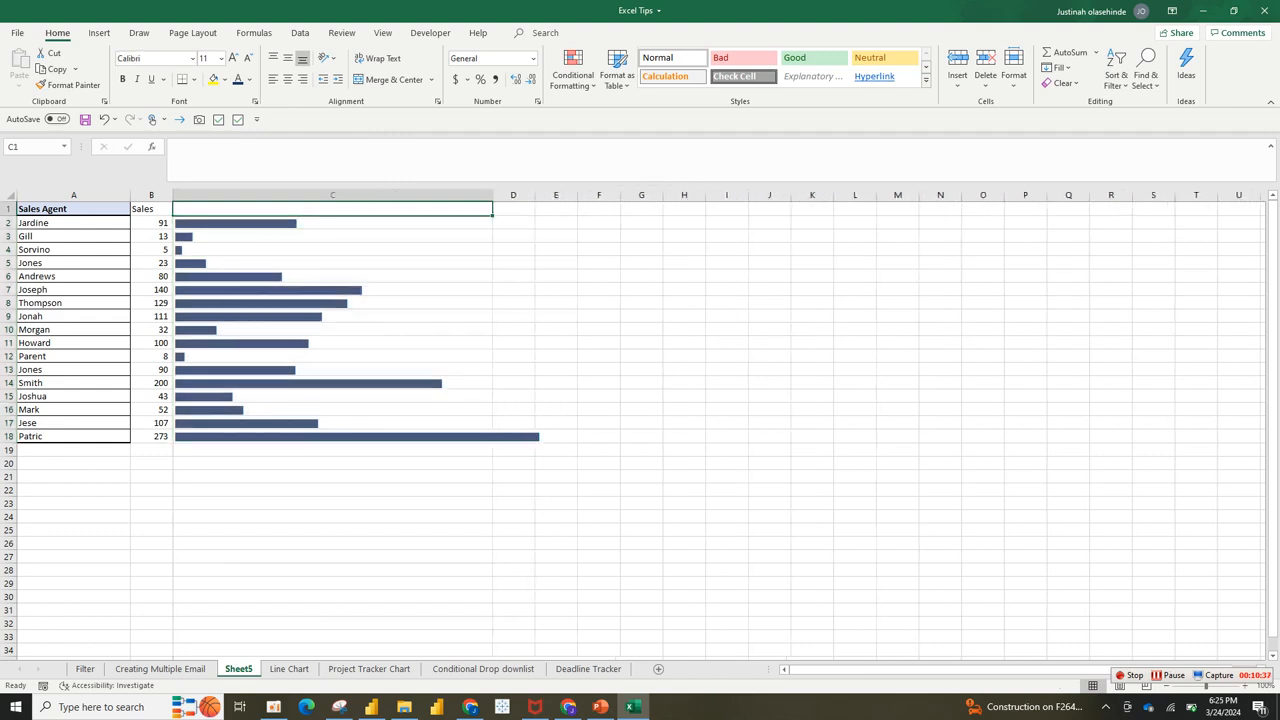
click(160, 668)
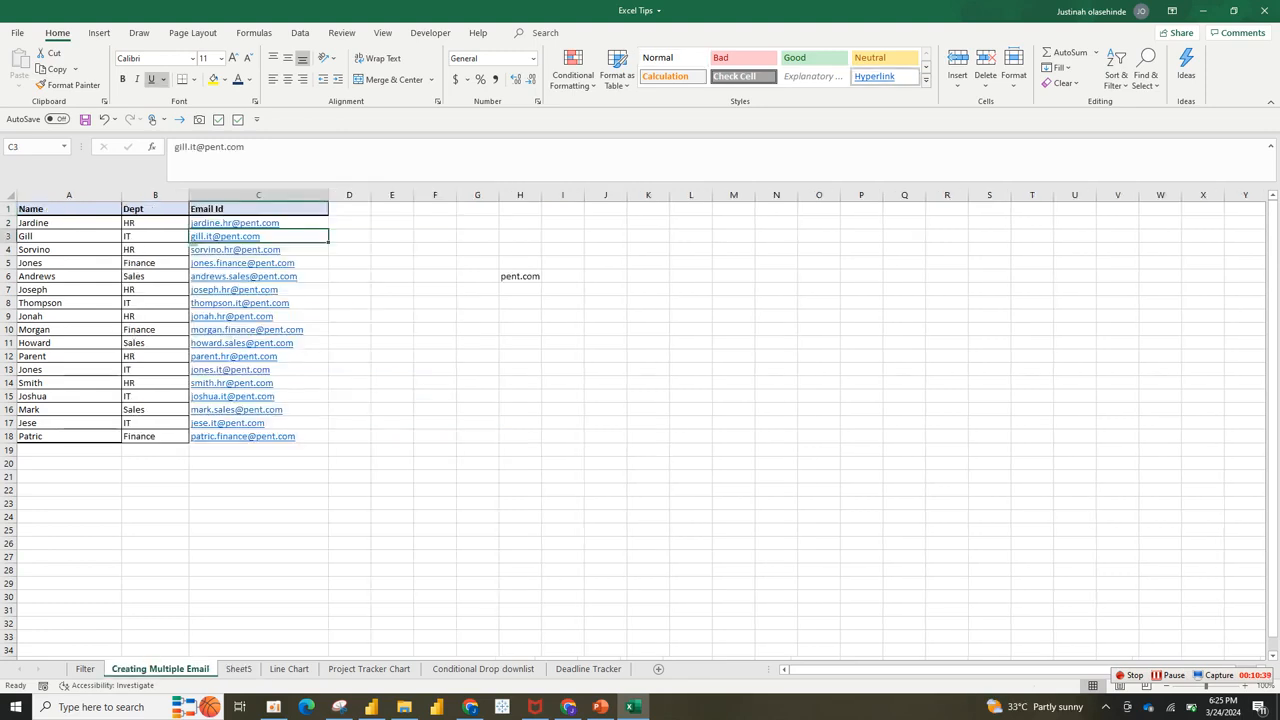
click(85, 668)
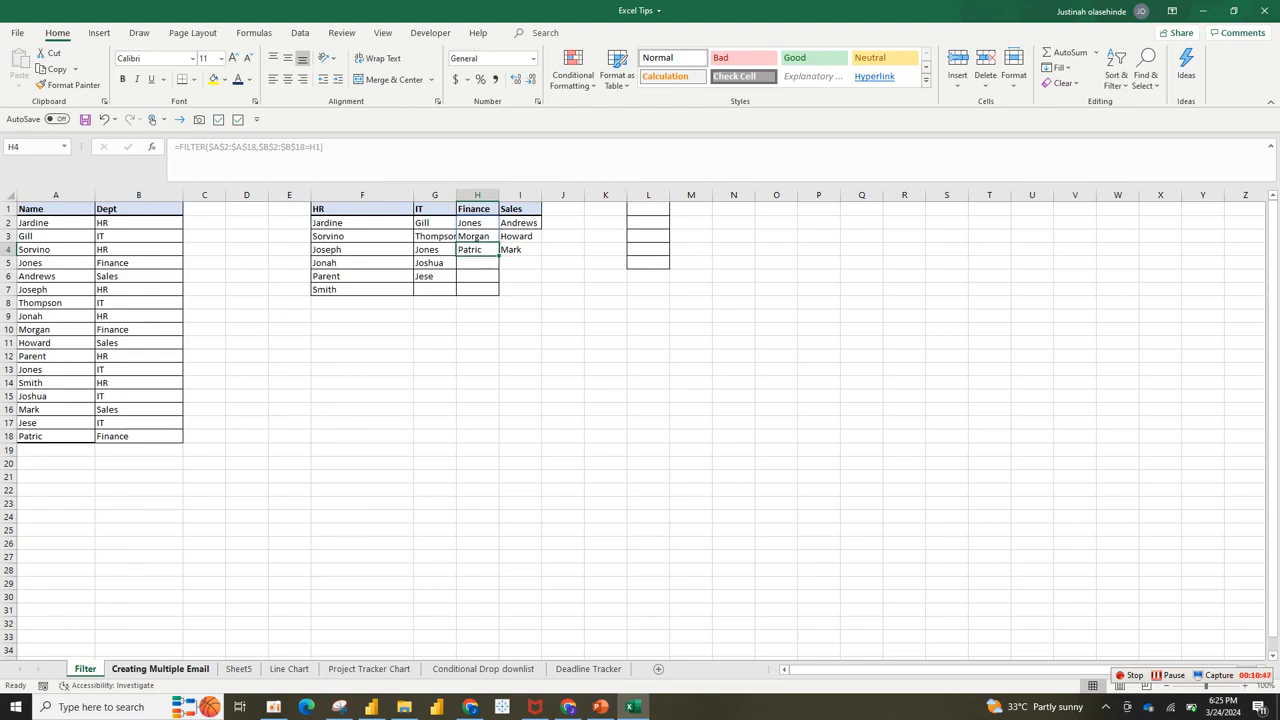
click(160, 668)
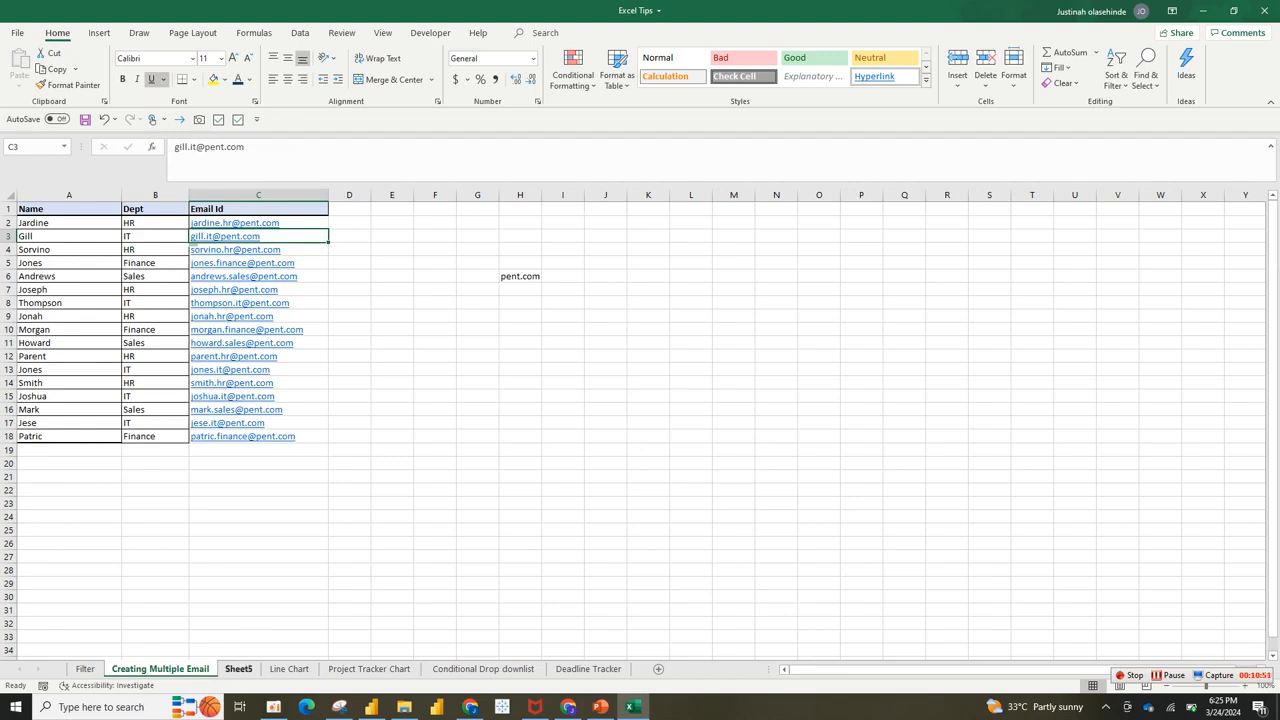
click(238, 668)
Step: Select the bars in C2:C18 and drag column C down to about 167 pixels wide
drag(332, 223, 332, 437)
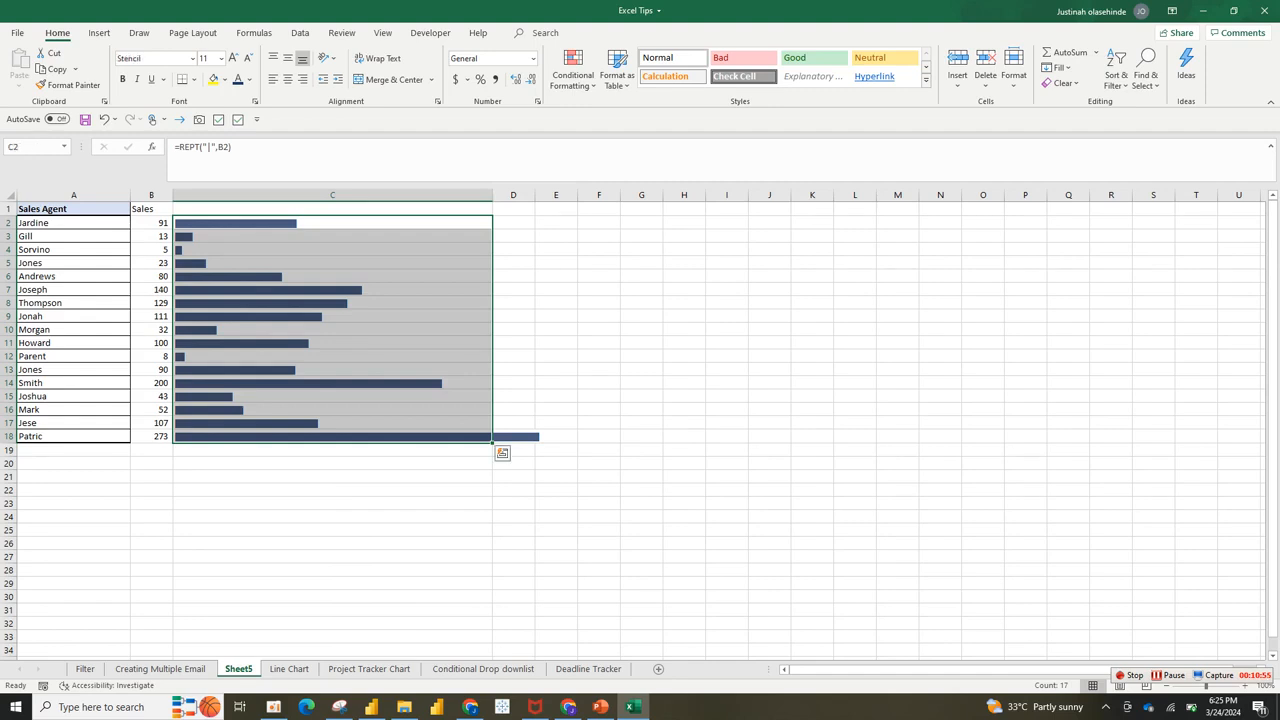
click(332, 237)
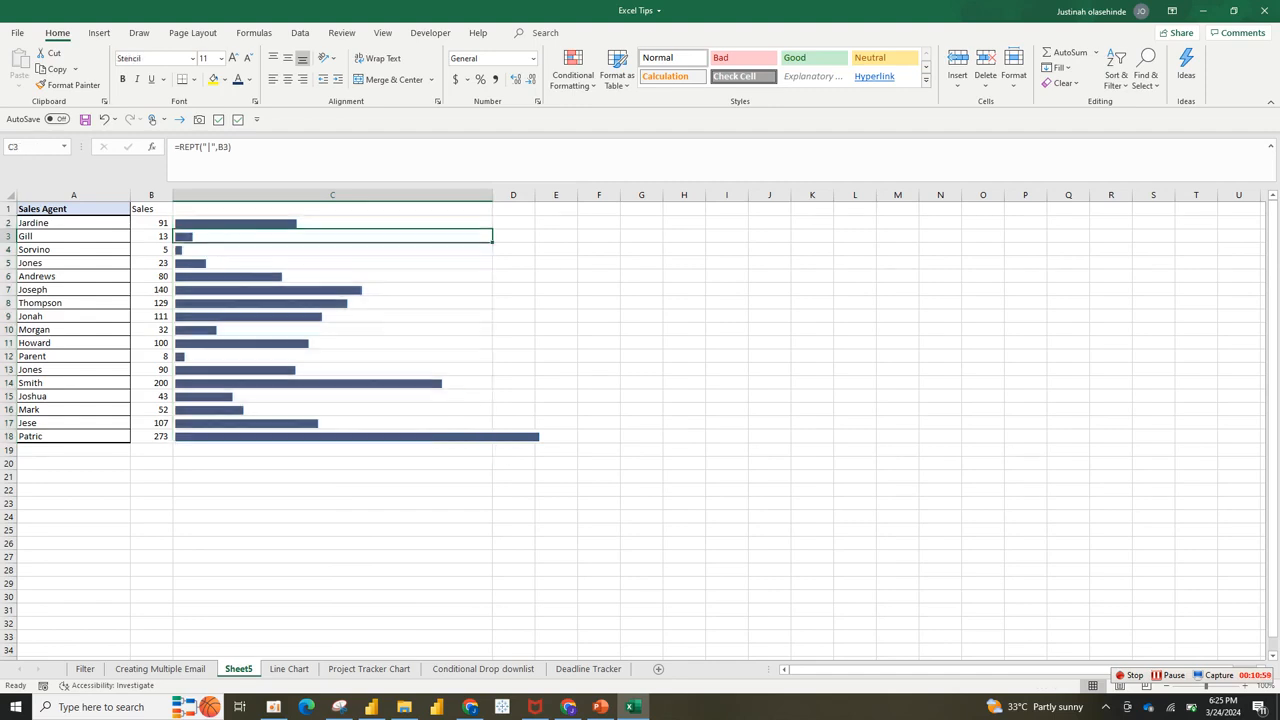
drag(332, 223, 332, 437)
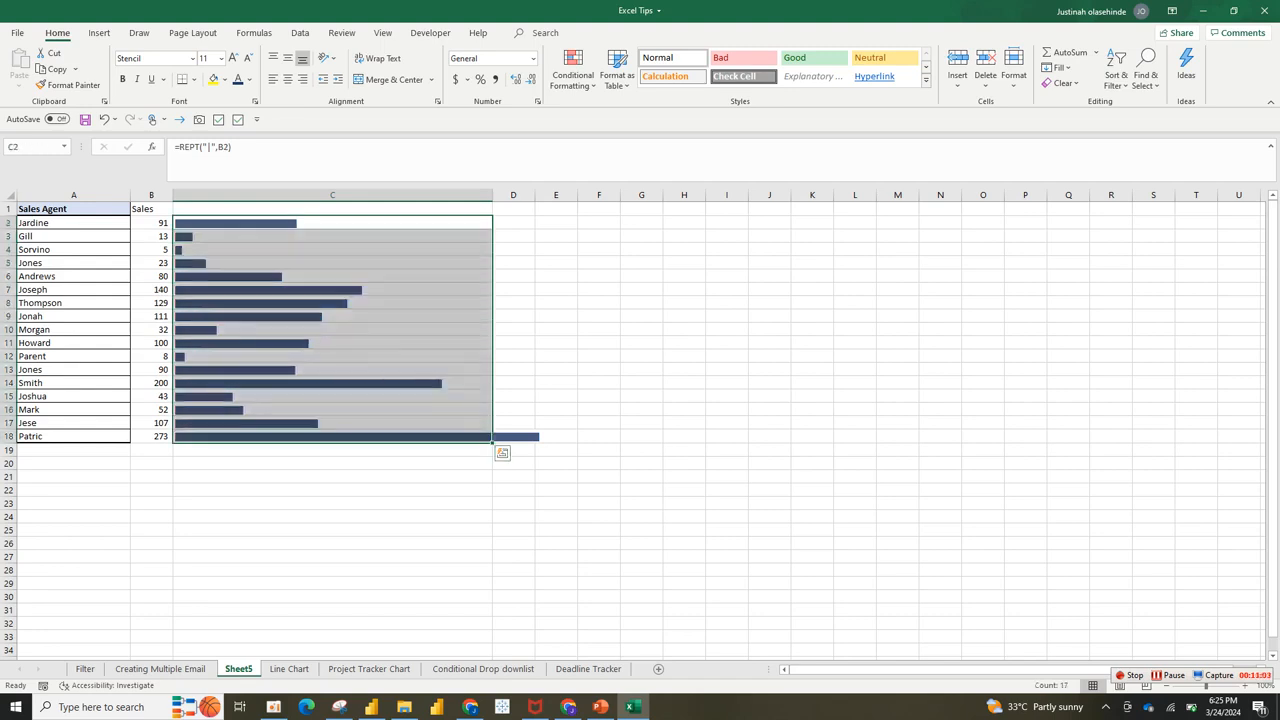
drag(492, 194, 492, 194)
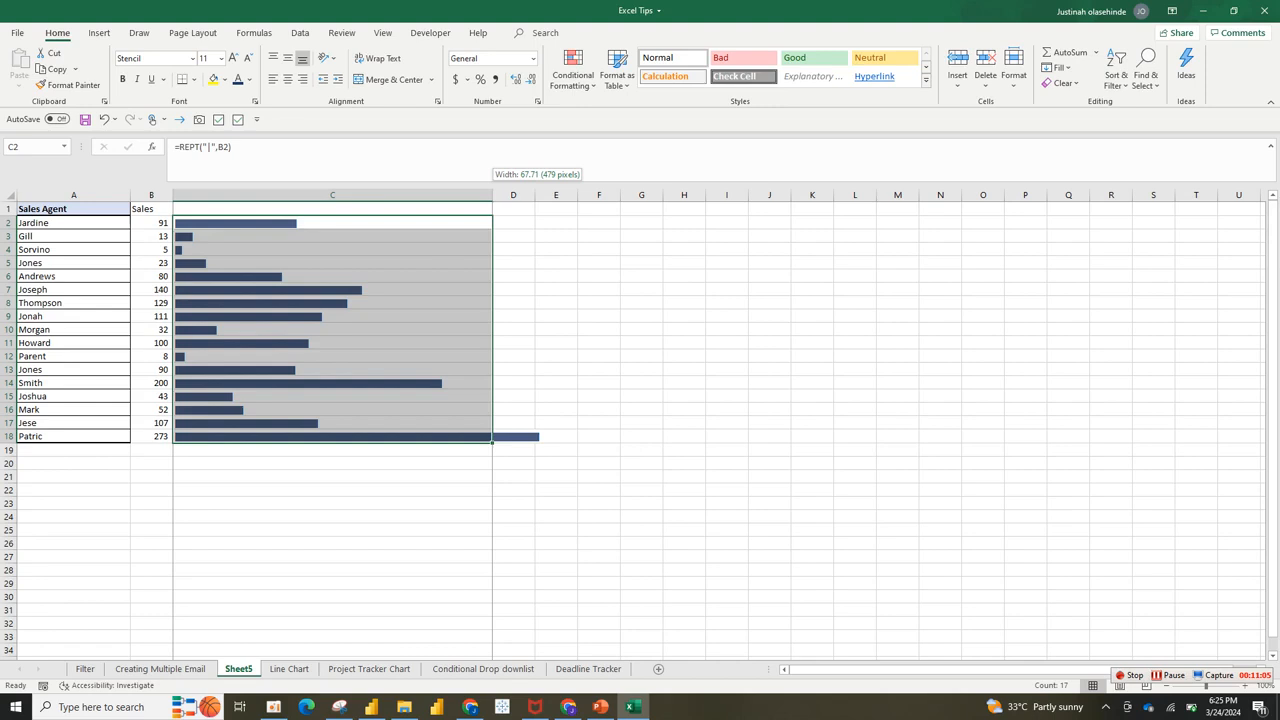
drag(492, 194, 397, 194)
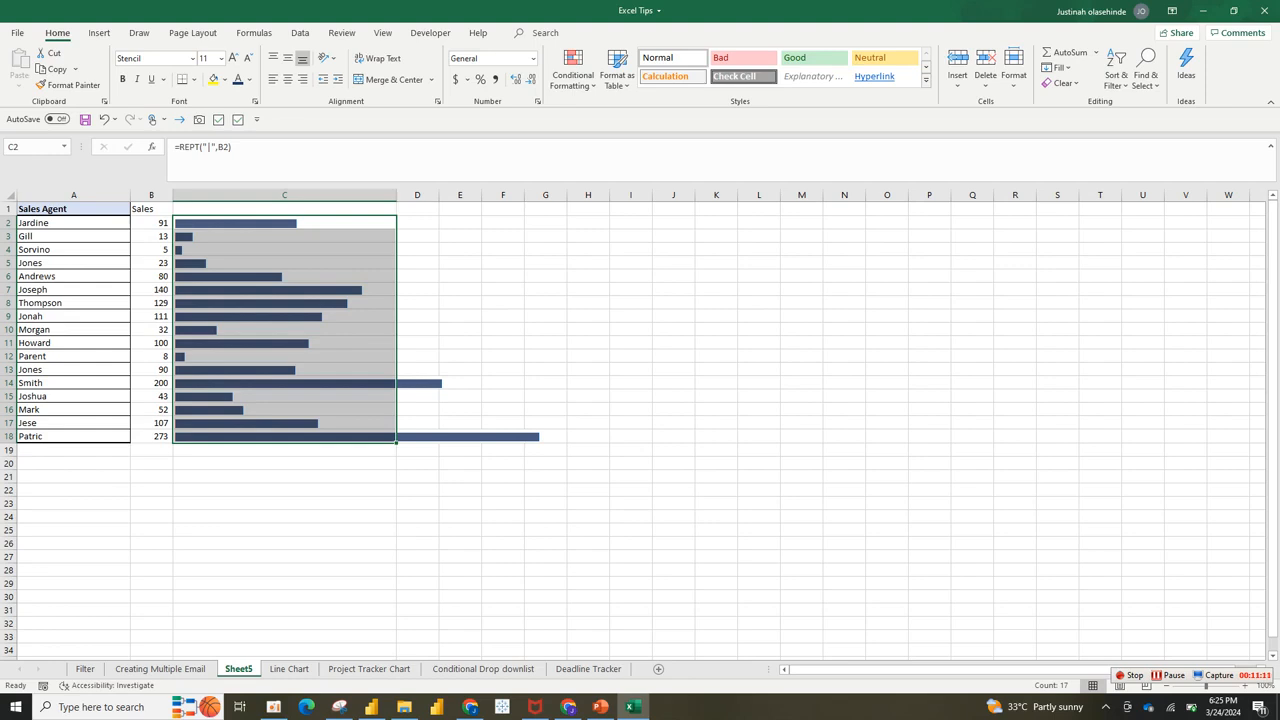